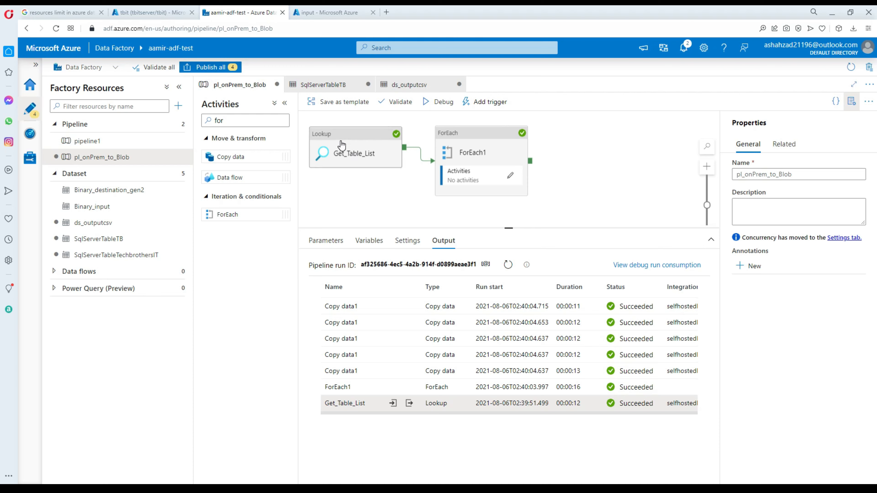
Reposition the Get_Table_List lookup and ForEach1 activities on the pl_onPrem_to_Blob canvas.
left_click(344, 146)
left_click_drag(456, 143, 474, 135)
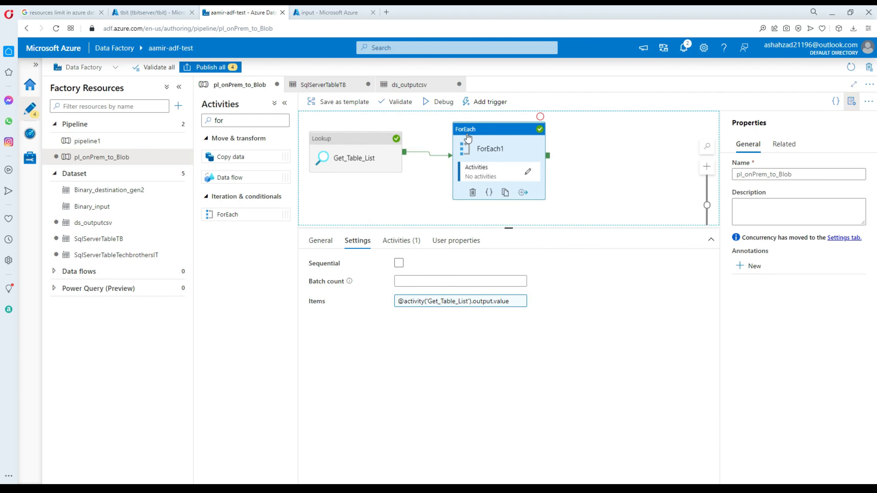
left_click_drag(355, 140, 376, 144)
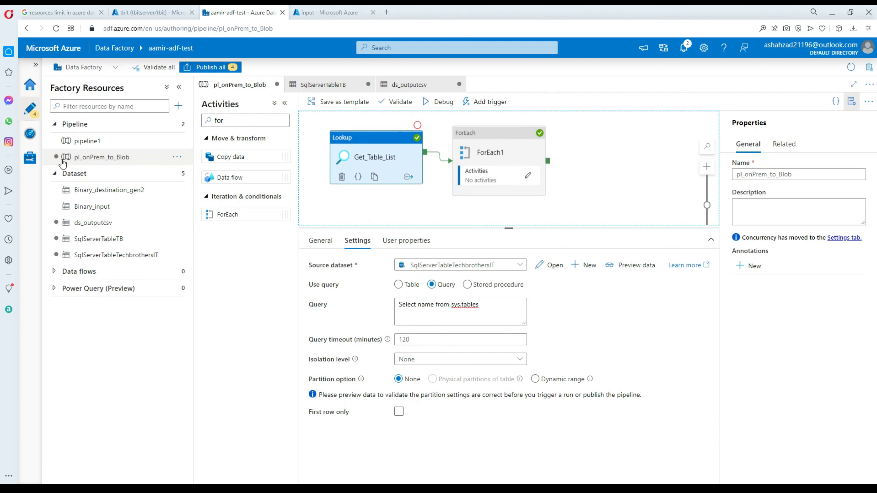
Confirm selfhostedIR is running under Manage > Integration runtimes, then go back to Author.
left_click(32, 159)
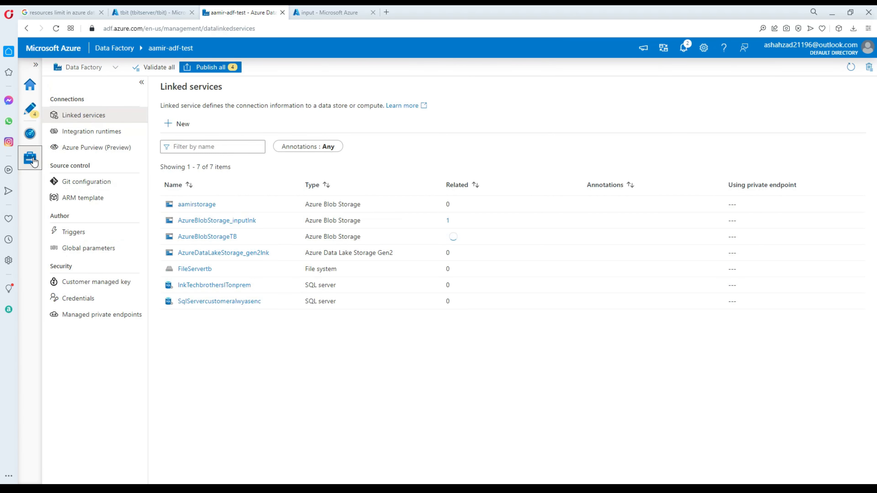
left_click(84, 135)
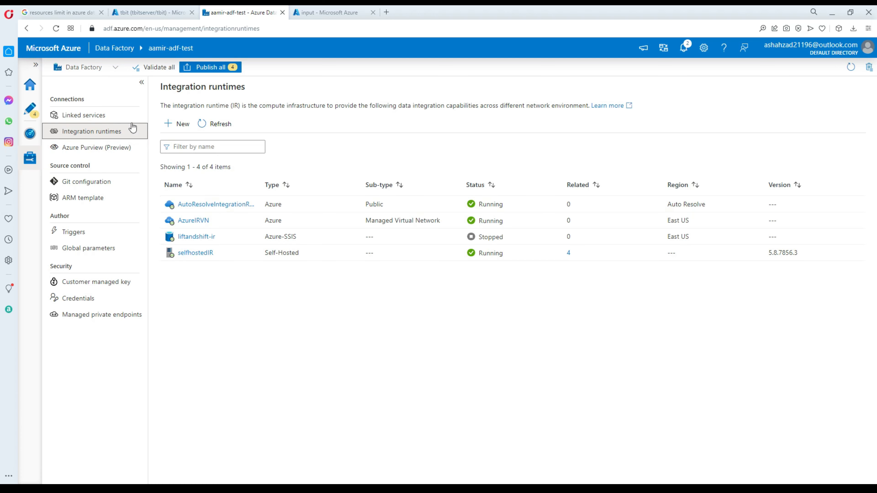
left_click(36, 114)
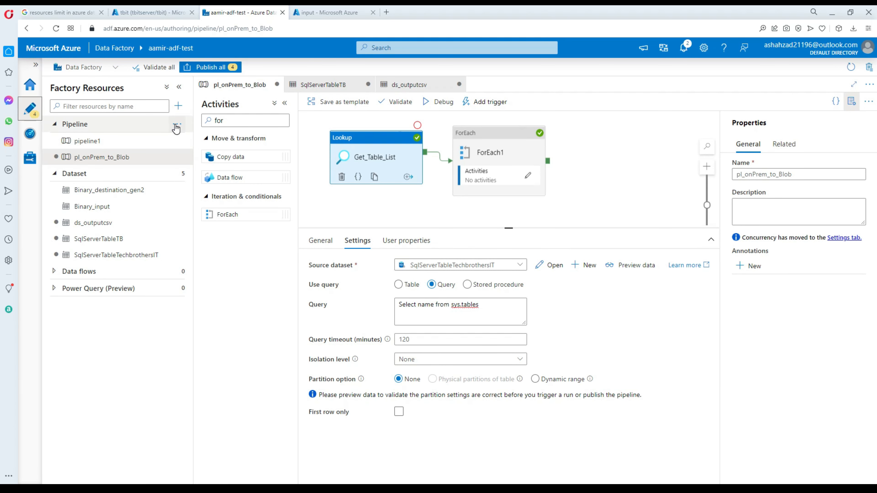
Add a new empty pipeline, pipeline2, from the Pipeline options in Factory Resources.
left_click(176, 126)
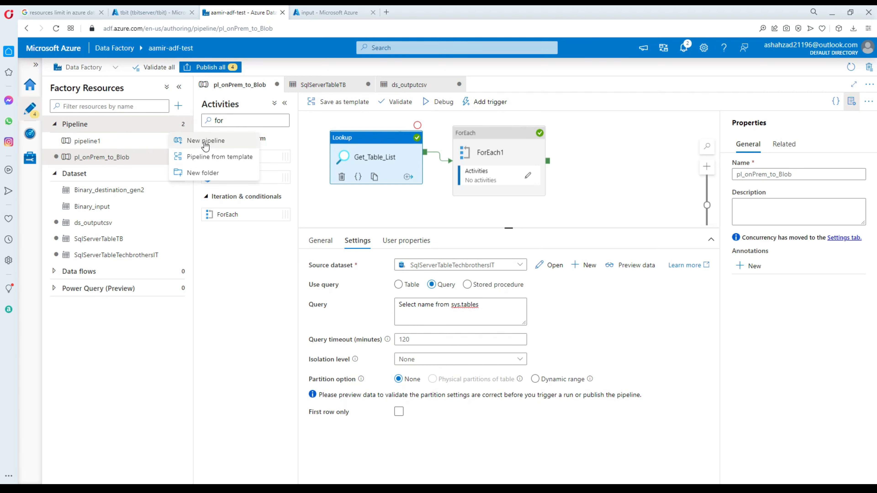
left_click(205, 140)
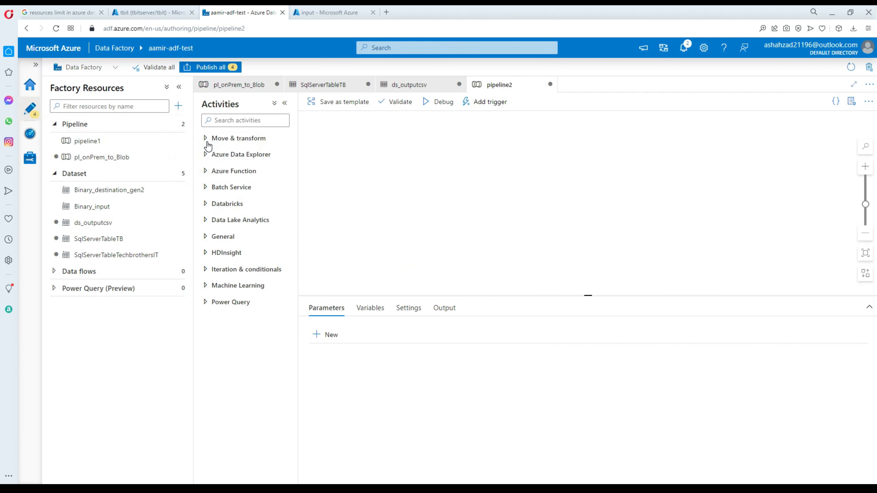
left_click(264, 122)
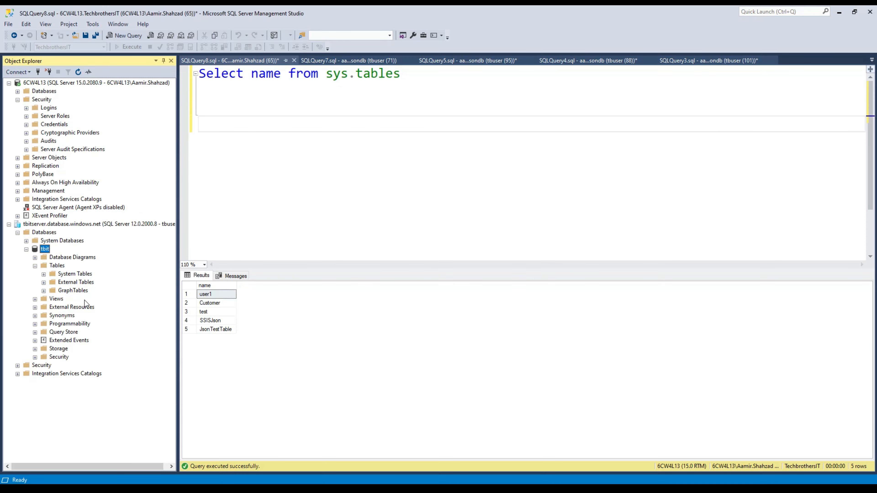
Expand TechbrothersIT > Tables in Object Explorer to review Customer, JsonTestTable and SSISJson.
left_click(18, 91)
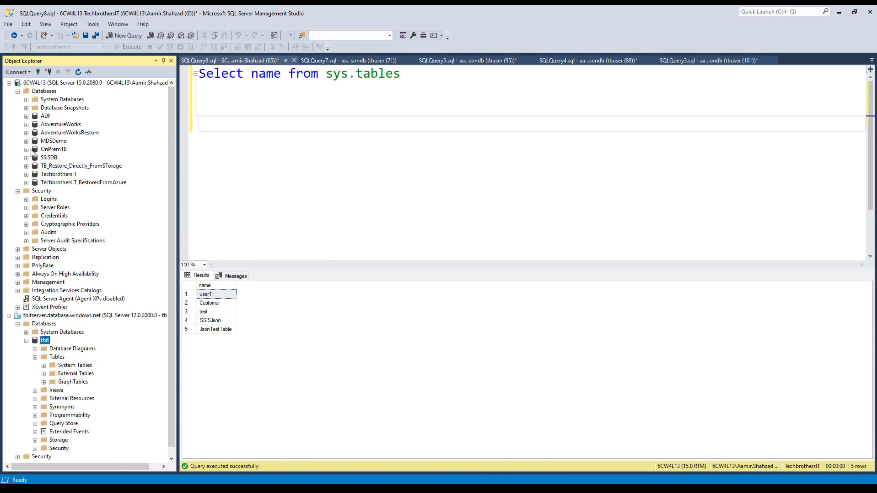
left_click(18, 191)
left_click(50, 175)
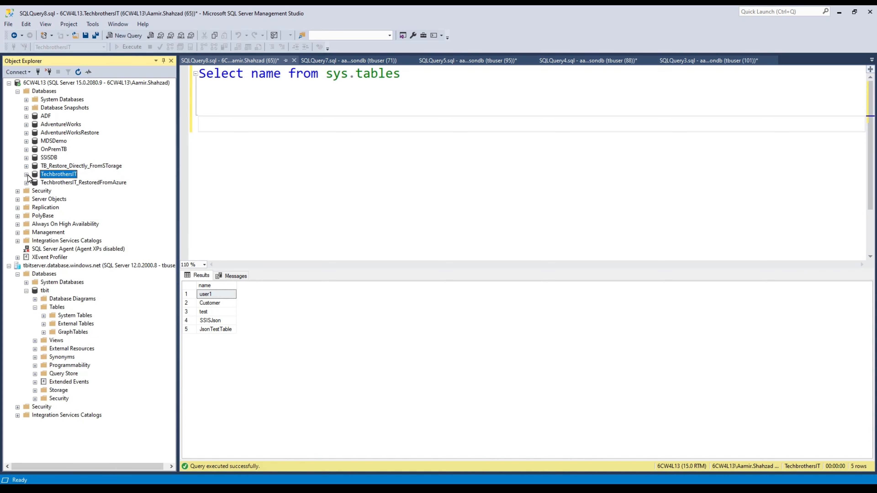
left_click(27, 175)
left_click(38, 191)
left_click(35, 191)
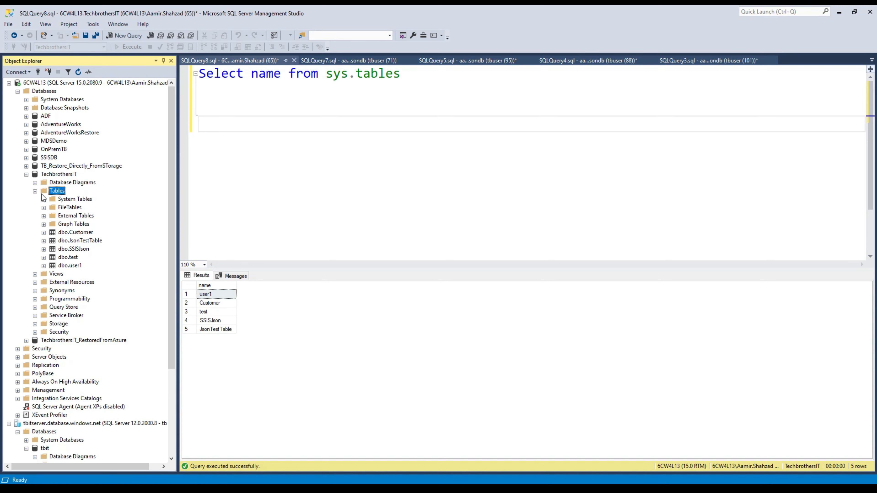
left_click(72, 233)
left_click(74, 241)
left_click(74, 249)
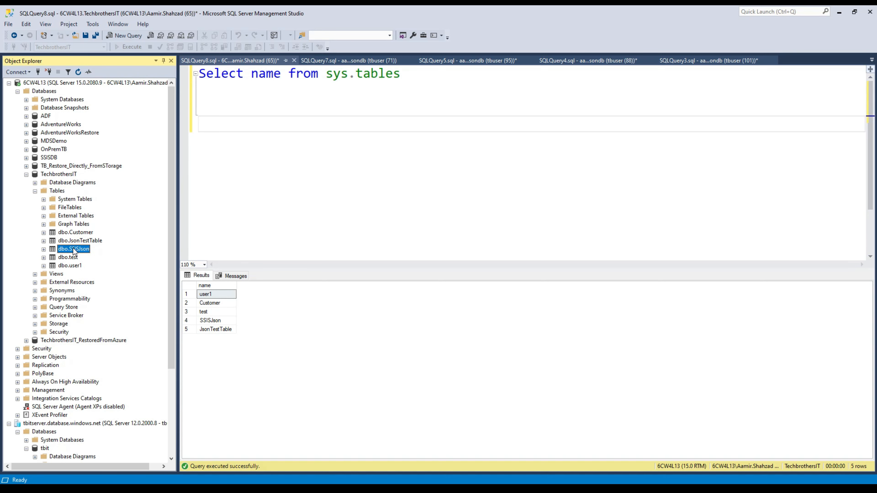
Execute Select name from sys.tables and review the returned table names.
left_click(251, 73)
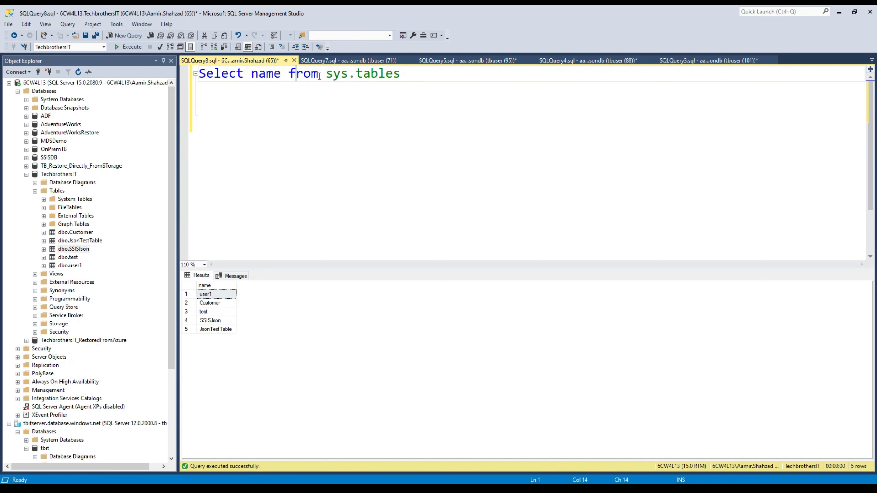
left_click_drag(416, 74, 182, 76)
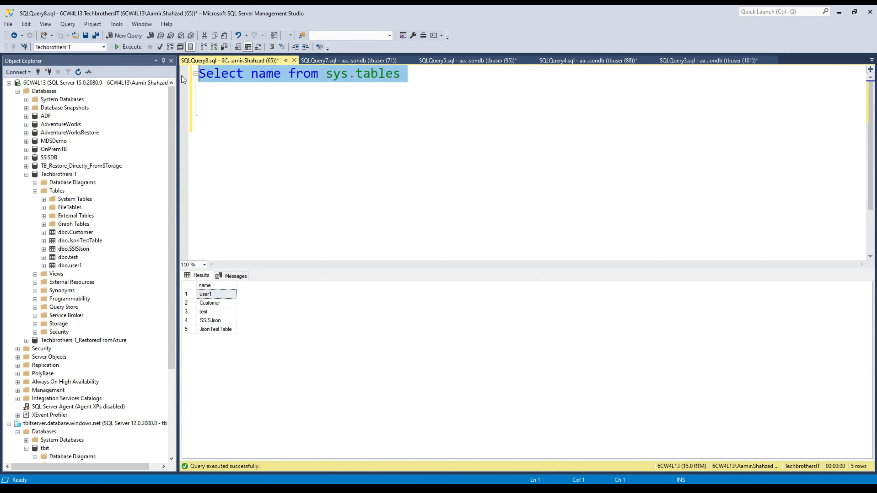
left_click(131, 47)
left_click(220, 303)
left_click(217, 330)
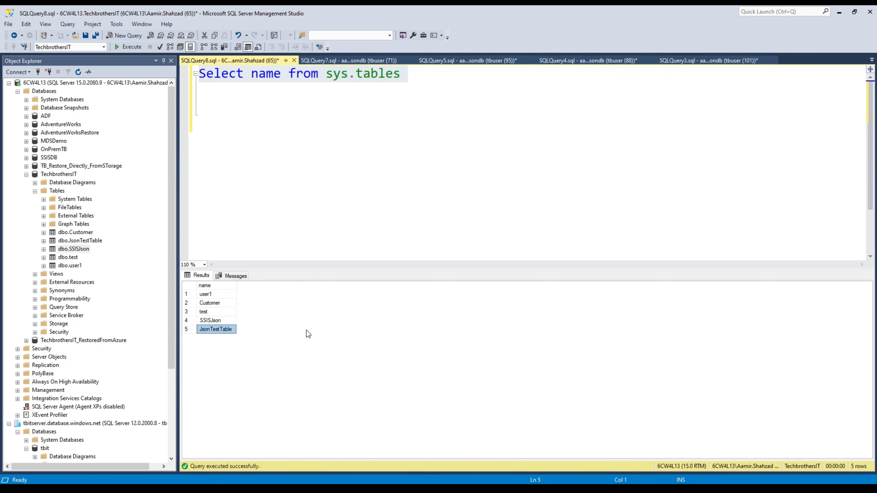
left_click_drag(221, 287, 220, 326)
left_click(299, 79)
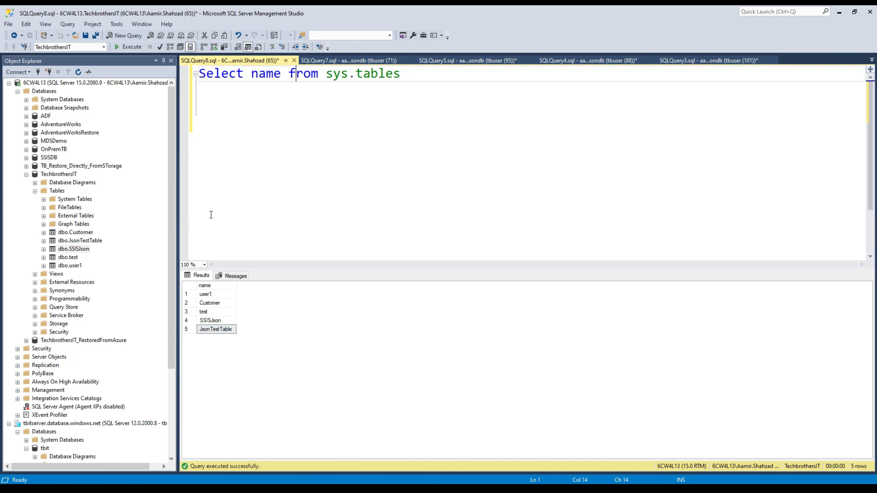
left_click(214, 321)
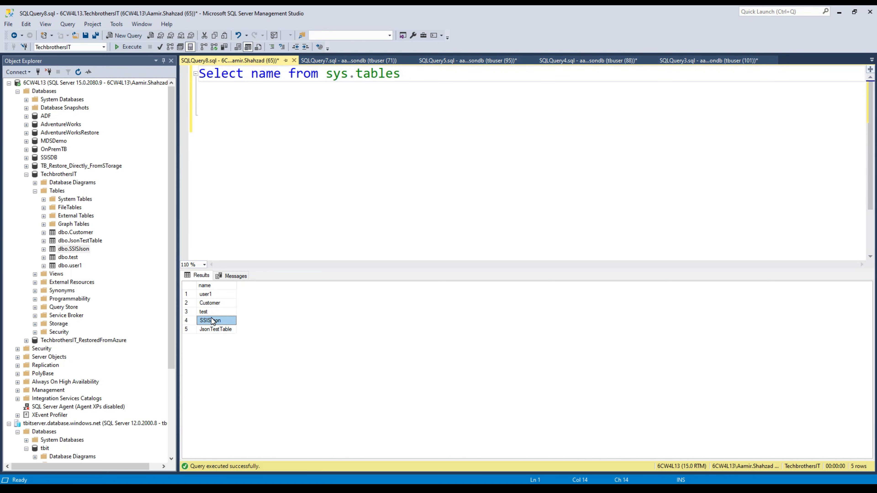
left_click(215, 330)
left_click(219, 295)
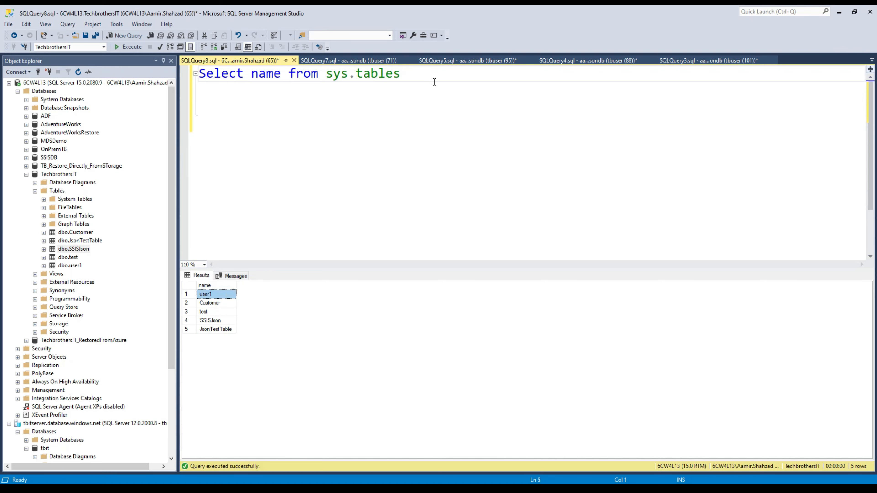
Add the filter where name like '%SSIS%' to the query and execute it.
left_click(434, 79)
type("wqher")
key("BackSpace")
key("BackSpace")
key("BackSpace")
key("BackSpace")
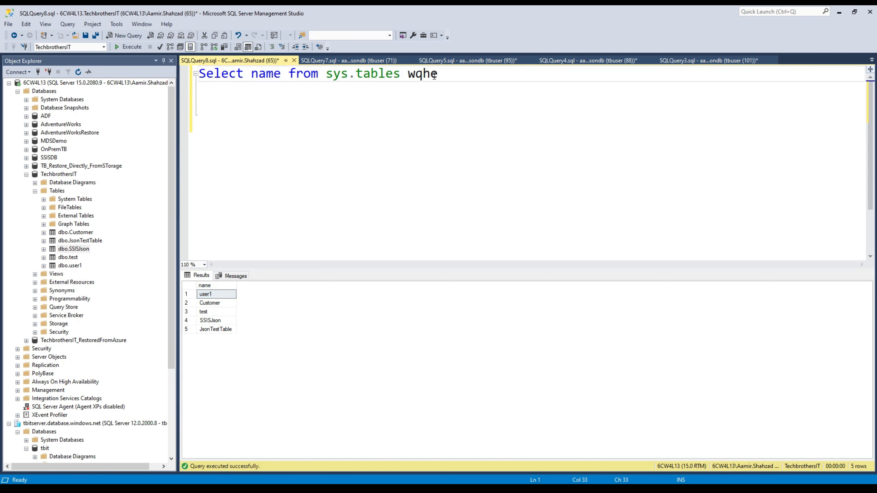
type("here name li")
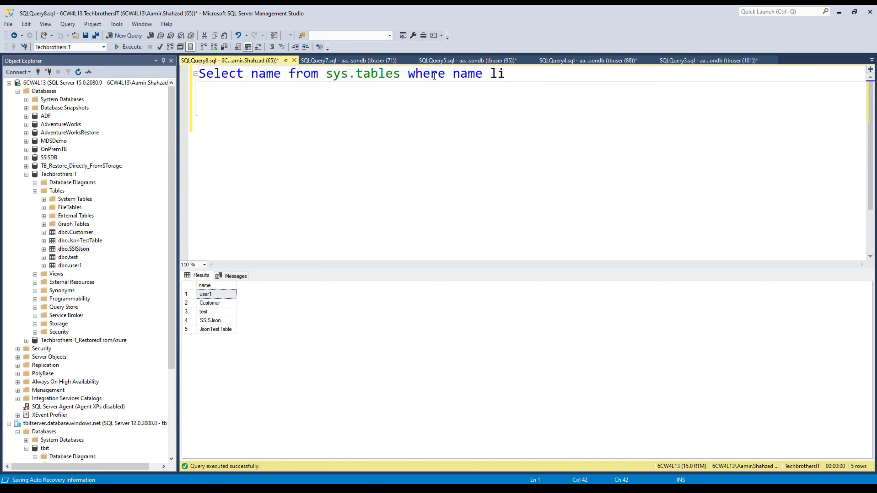
type("ke '%SSI")
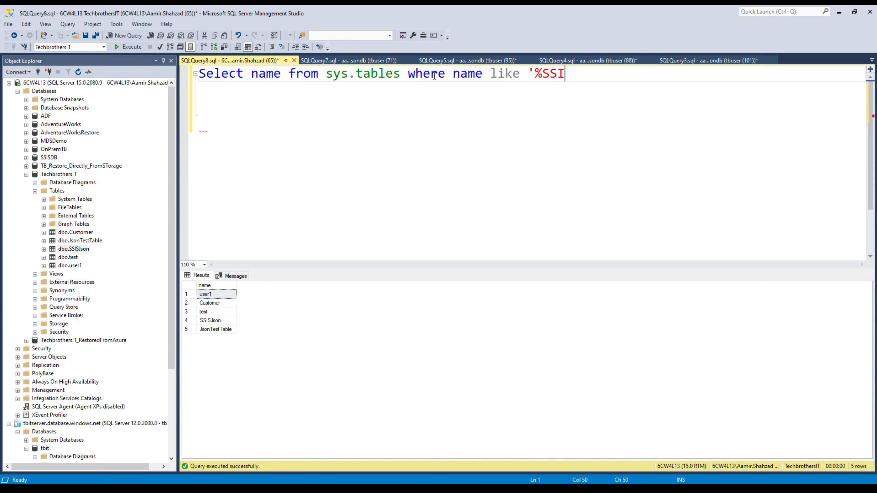
type("S%'")
left_click(125, 47)
left_click(401, 123)
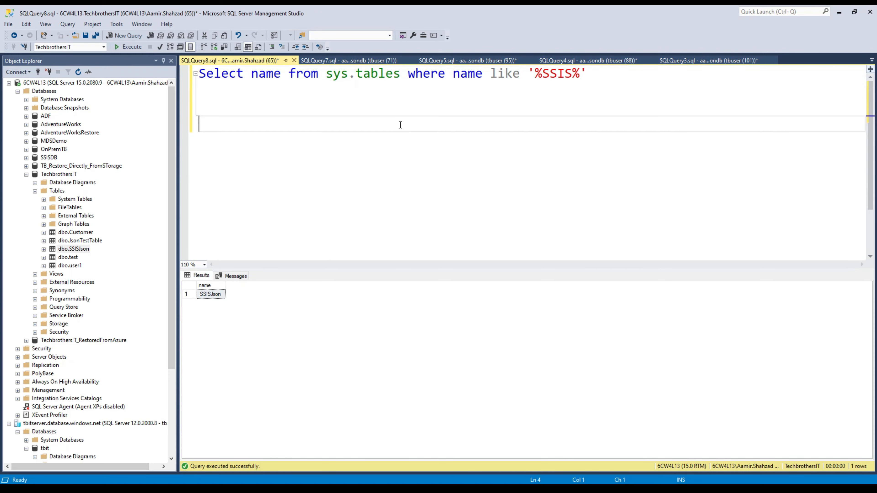
Run only the base Select name from sys.tables query and copy it.
left_click_drag(401, 74, 140, 67)
left_click(129, 48)
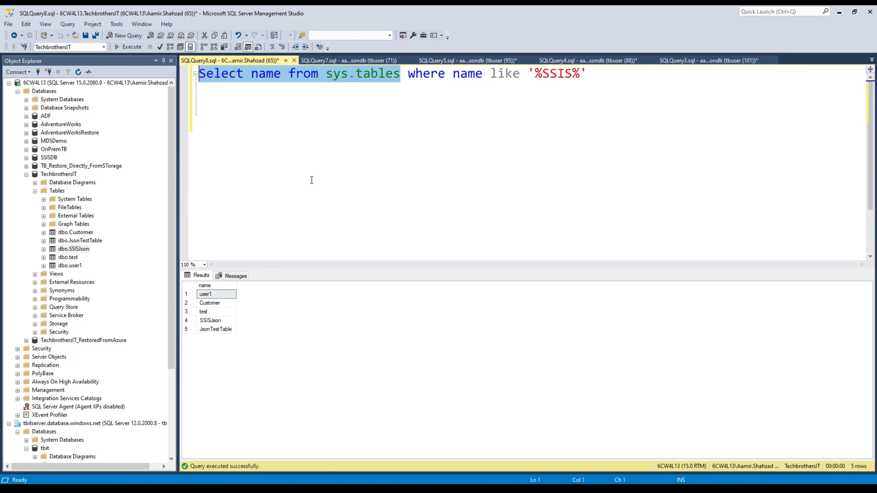
right_click(327, 75)
left_click(358, 92)
key("alt+Tab")
Place a Lookup activity on pipeline2 and untick First row only in its Settings.
left_click(274, 120)
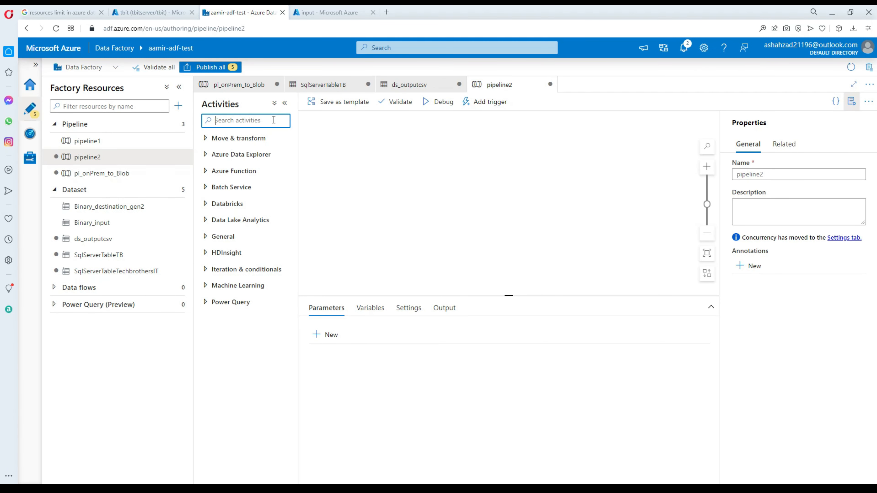
type("lo")
key("BackSpace")
key("BackSpace")
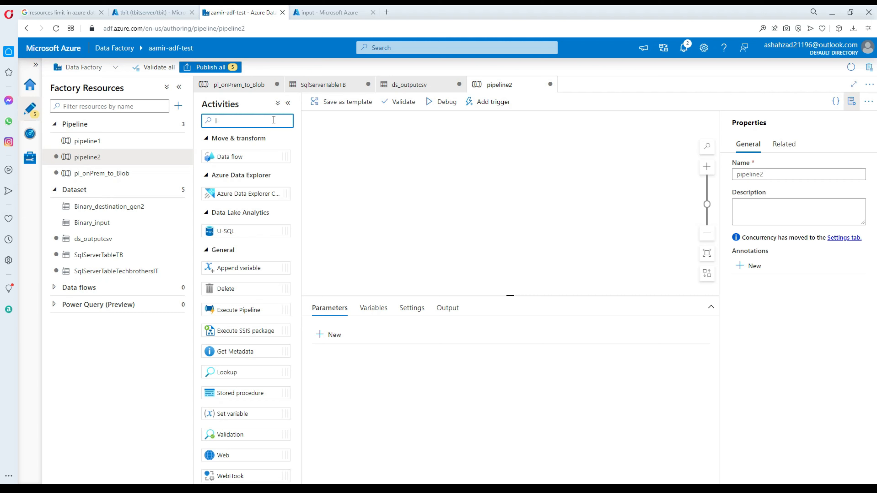
type("Look")
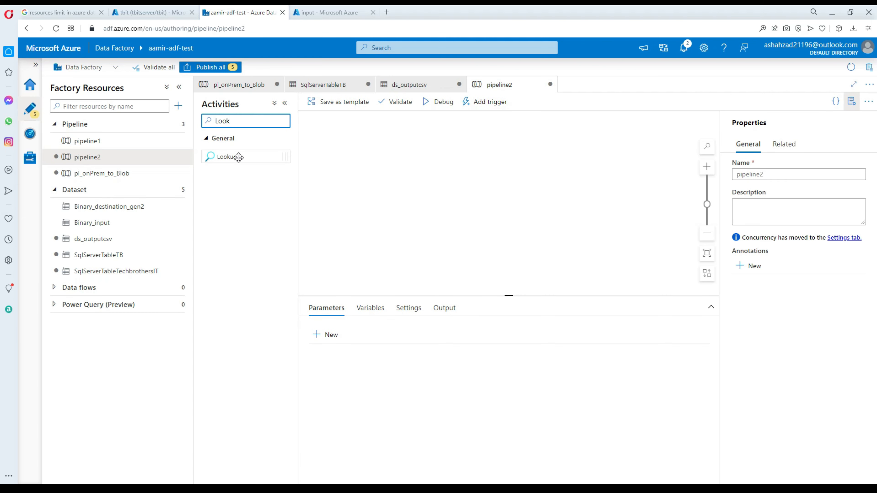
left_click_drag(234, 157, 365, 143)
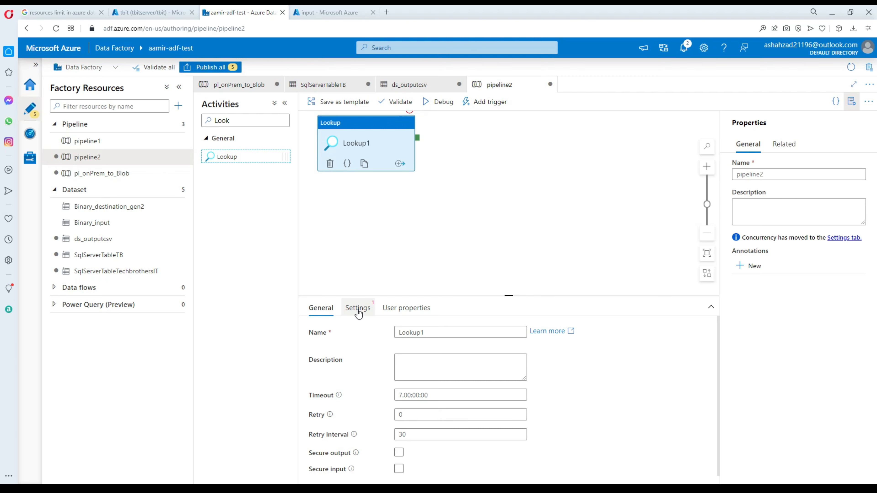
left_click(358, 312)
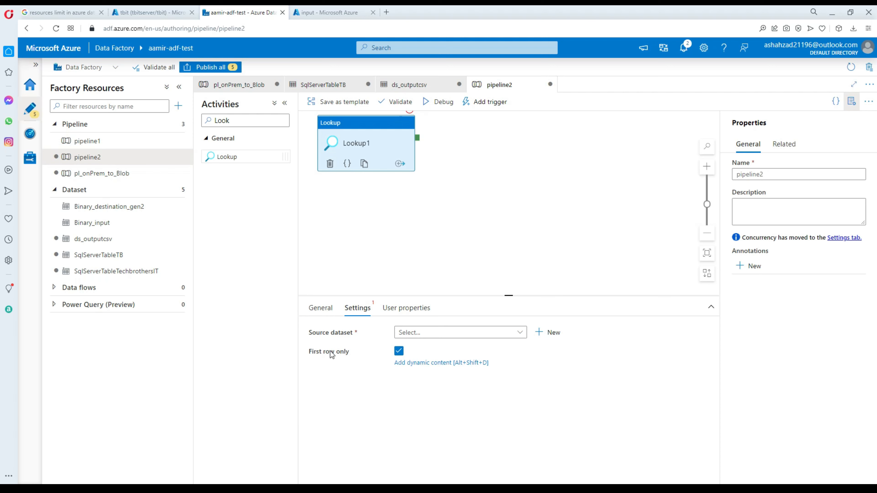
left_click(398, 352)
Create a new source dataset using the SQL Server data store.
left_click(553, 332)
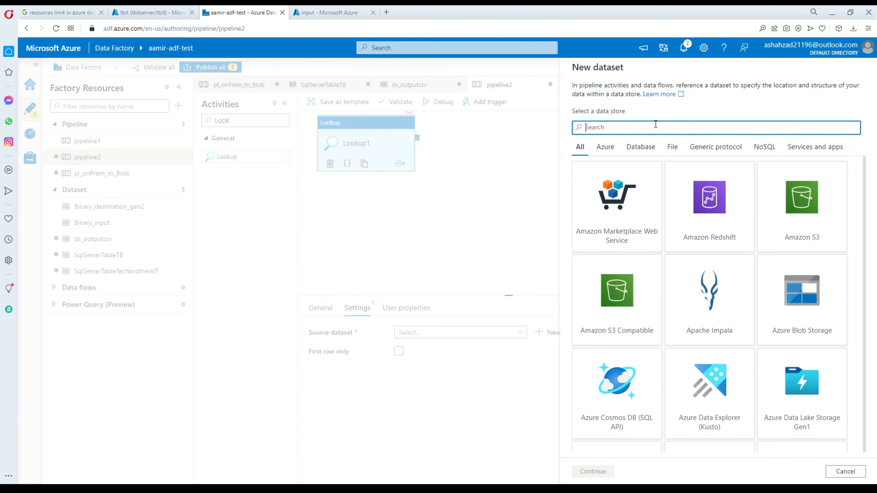
type("sql")
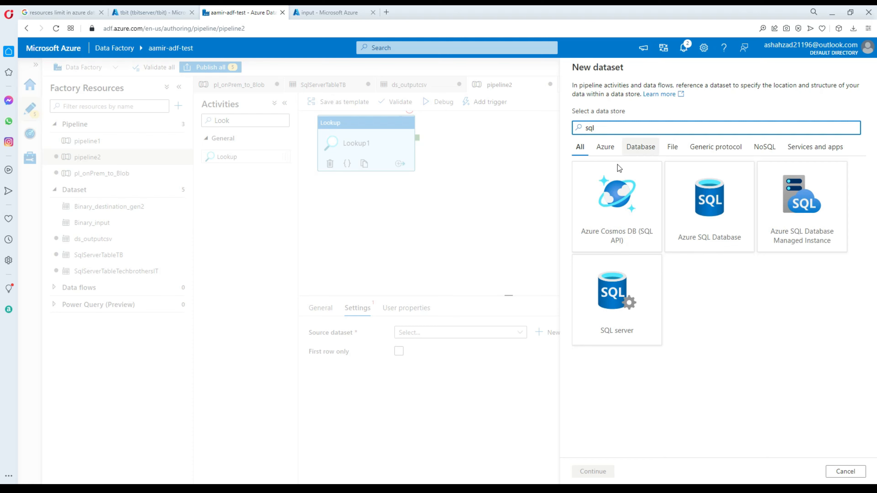
left_click(620, 284)
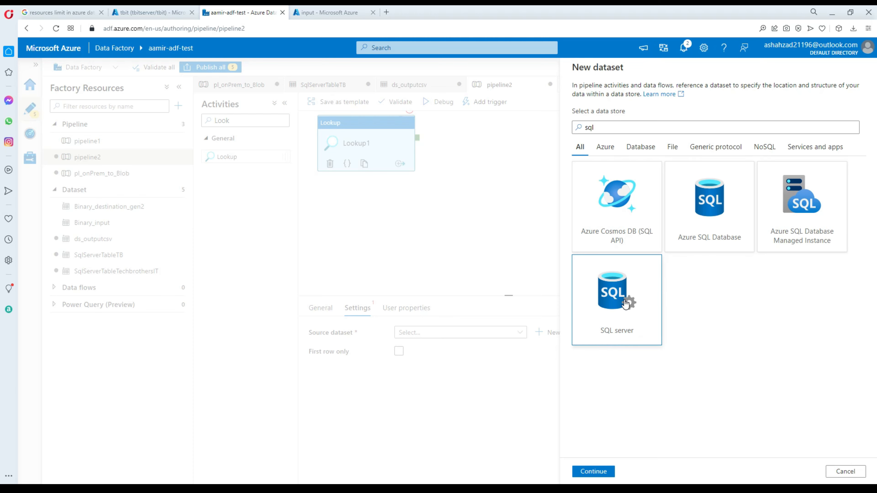
left_click(592, 471)
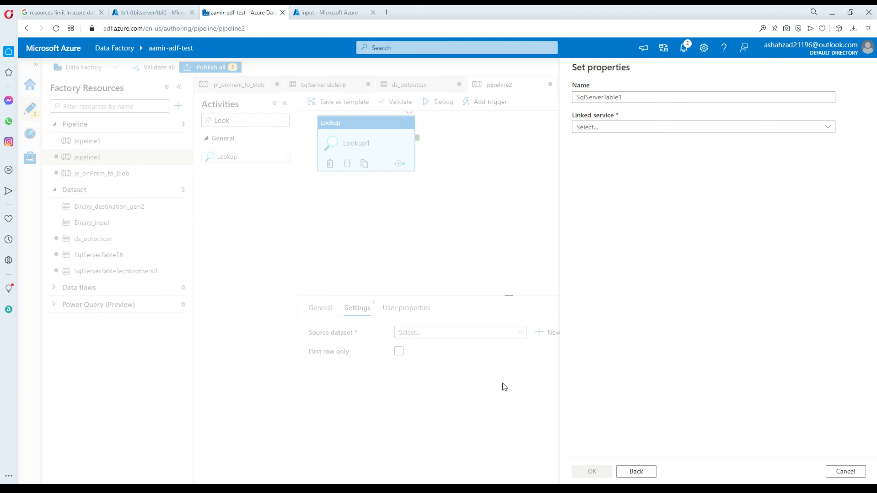
Rename the dataset SqlServerTable_onPrem and choose + New for its linked service.
left_click(637, 95)
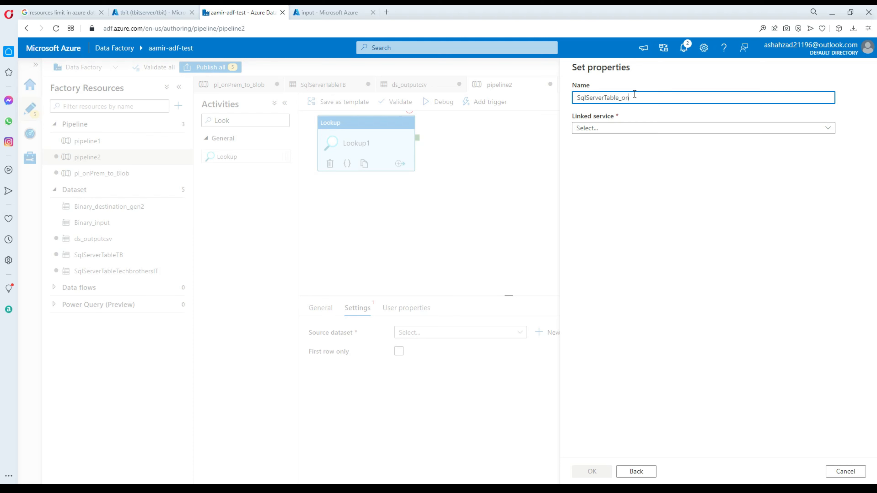
type("_onPrem")
left_click_drag(622, 99, 659, 99)
left_click(659, 98)
left_click(626, 127)
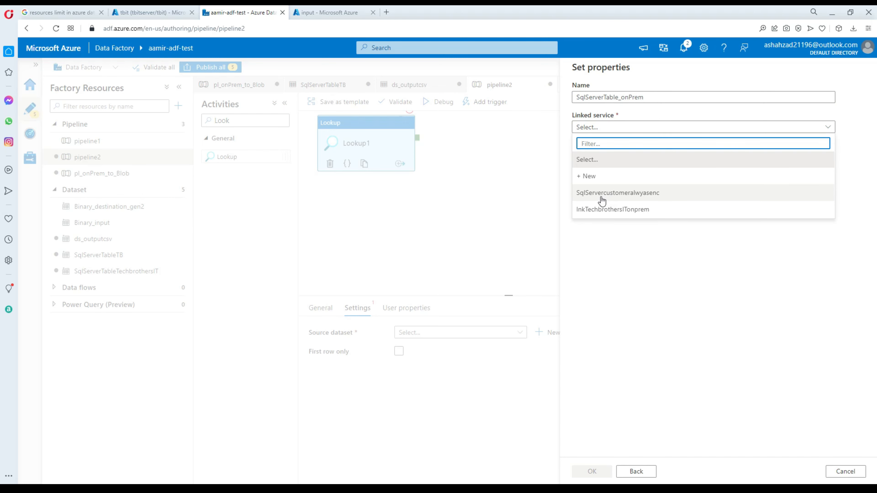
left_click(592, 176)
Rename the linked service SqlServer_lnk_onprem_demo and connect it via the selfhostedIR runtime.
left_click(620, 97)
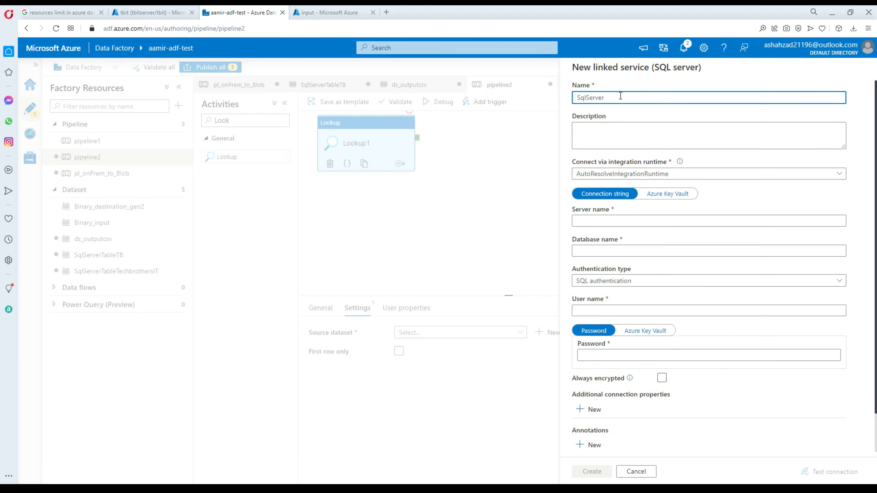
type("_lnk_onprem_demo")
left_click(633, 174)
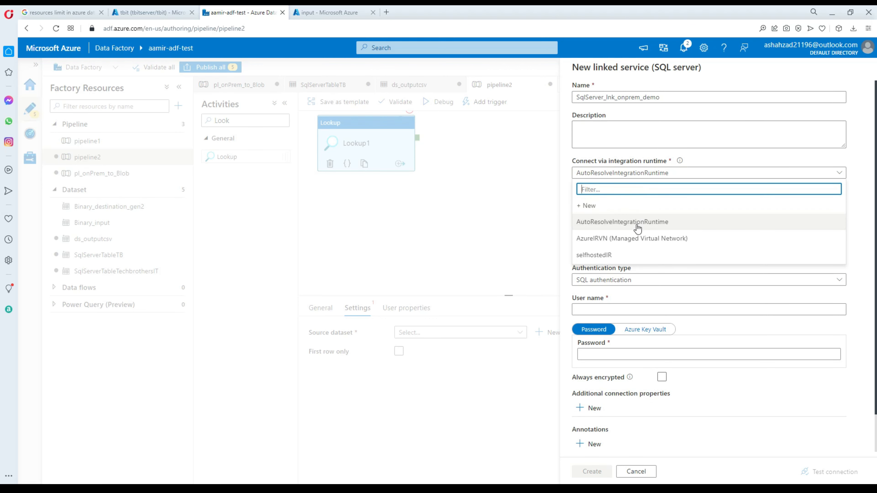
left_click(611, 256)
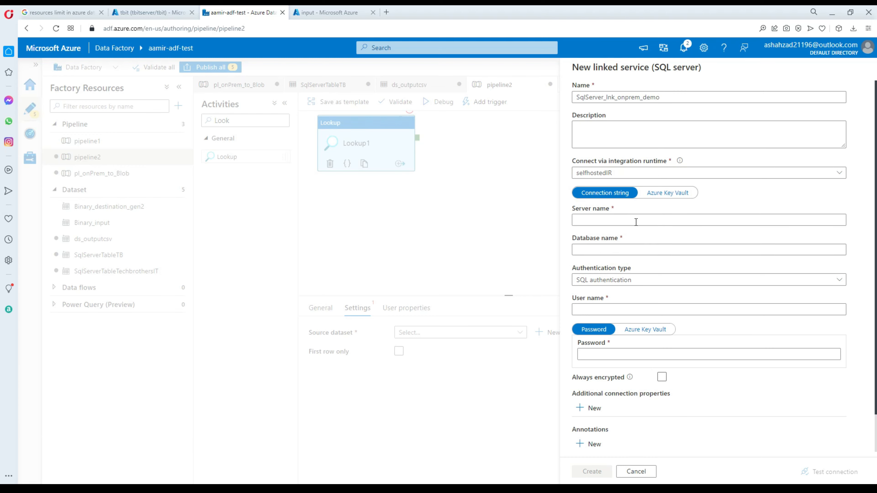
left_click(616, 238)
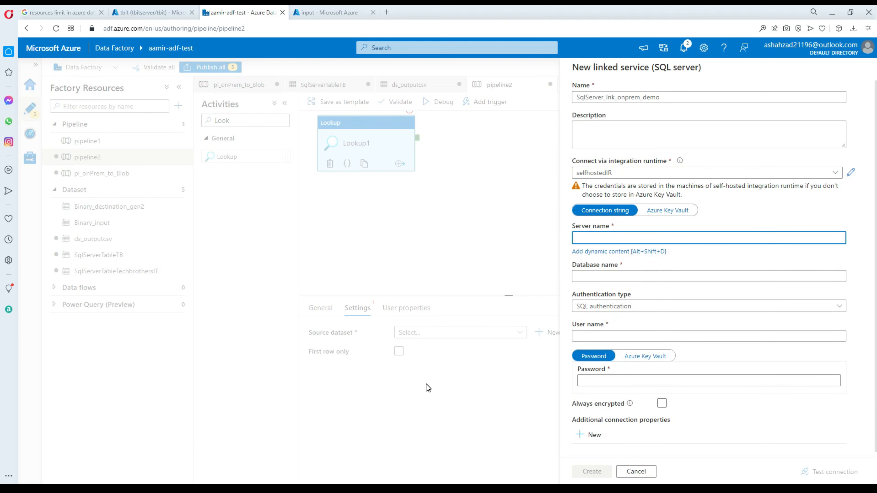
key("alt+Tab")
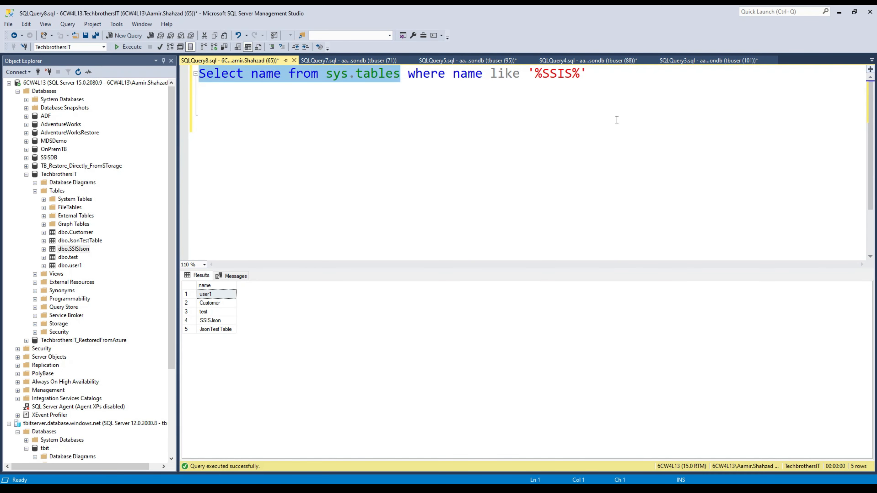
left_click(622, 118)
key("Return")
type("Select @@ser")
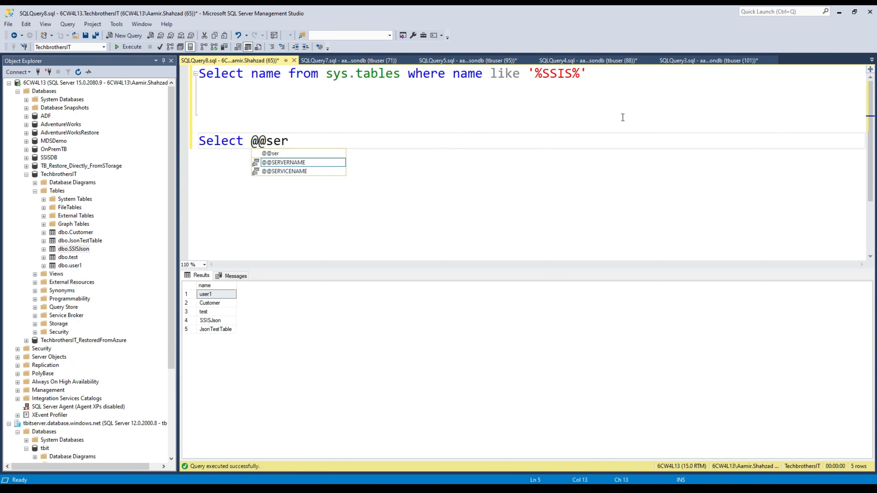
key("Down")
key("Tab")
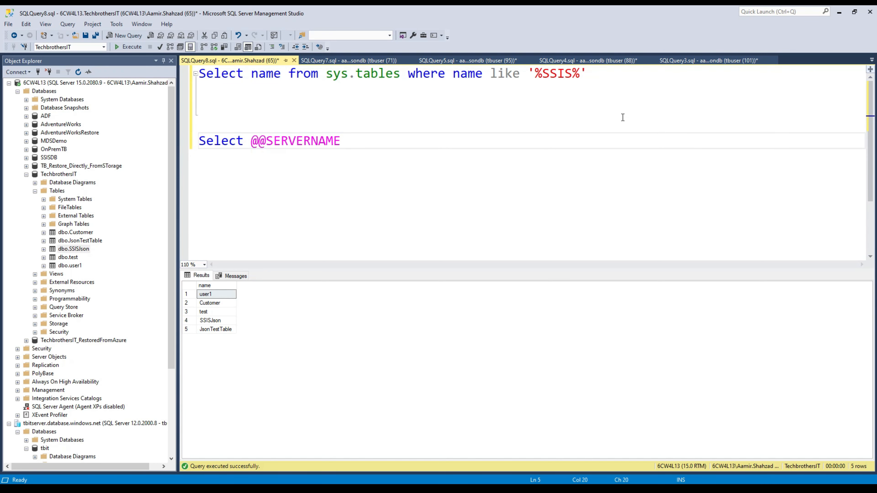
key("shift+Up")
left_click(132, 51)
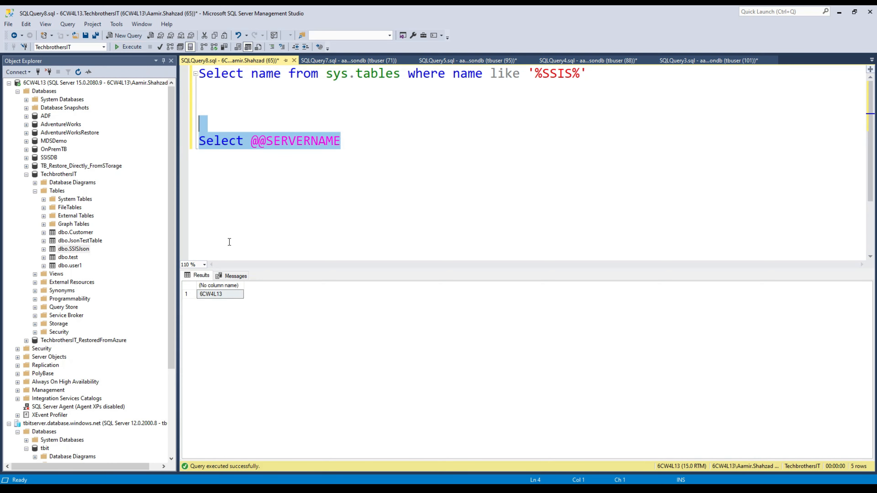
right_click(225, 295)
Enter 6CW4L13 as the server name and TechbrothersIT as the database.
left_click(238, 300)
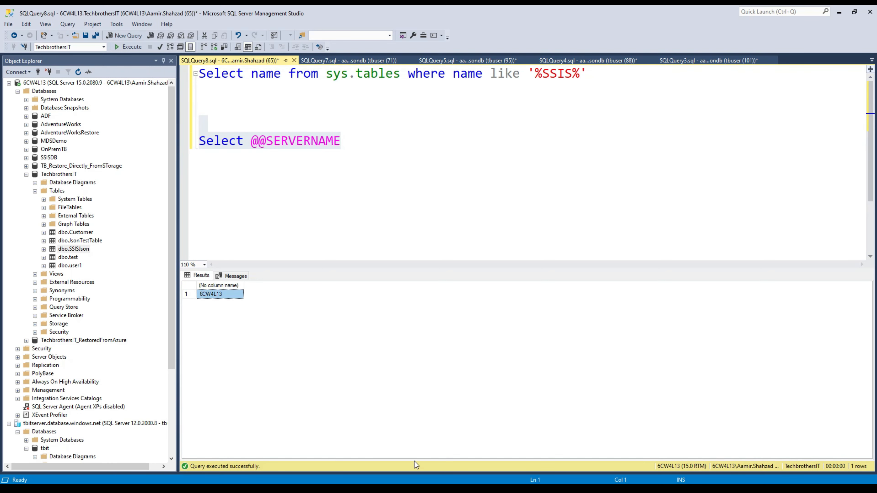
key("alt+Tab")
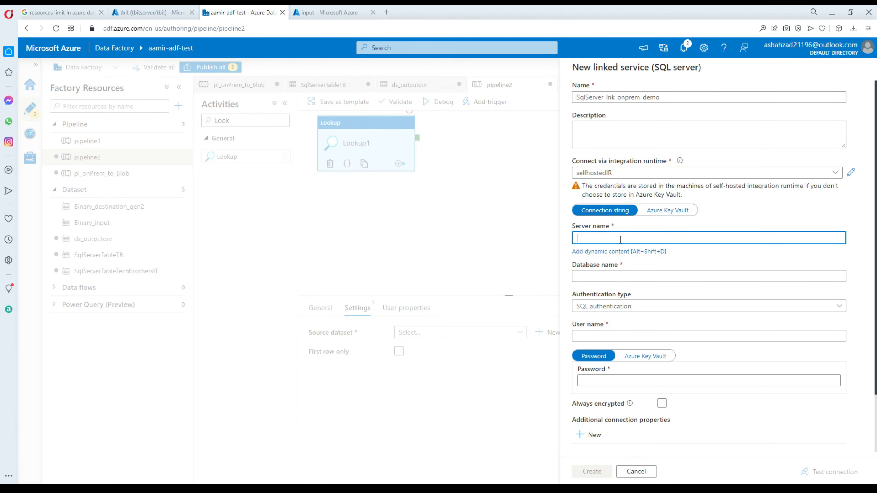
key("ctrl+v")
left_click(605, 277)
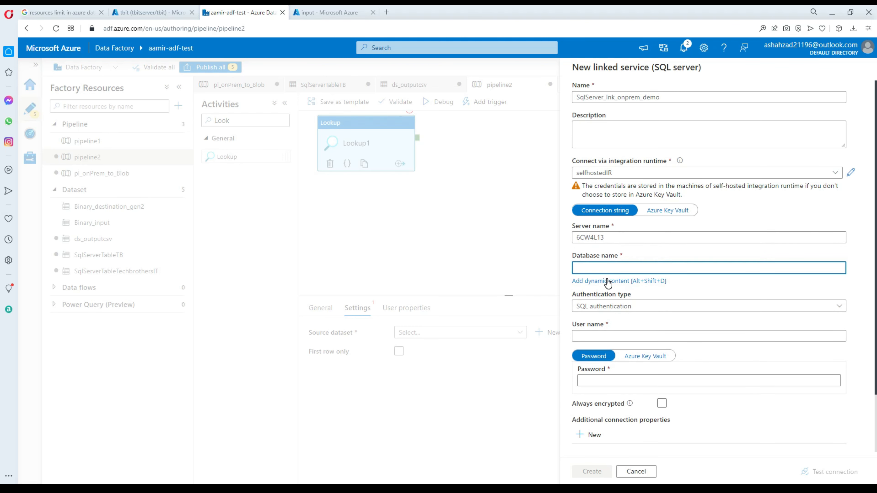
type("TechbrothresIT")
key("BackSpace")
key("BackSpace")
type("er")
Enter the SQL login user name and password, test the connection, and create the linked service.
left_click(617, 334)
type("tbu")
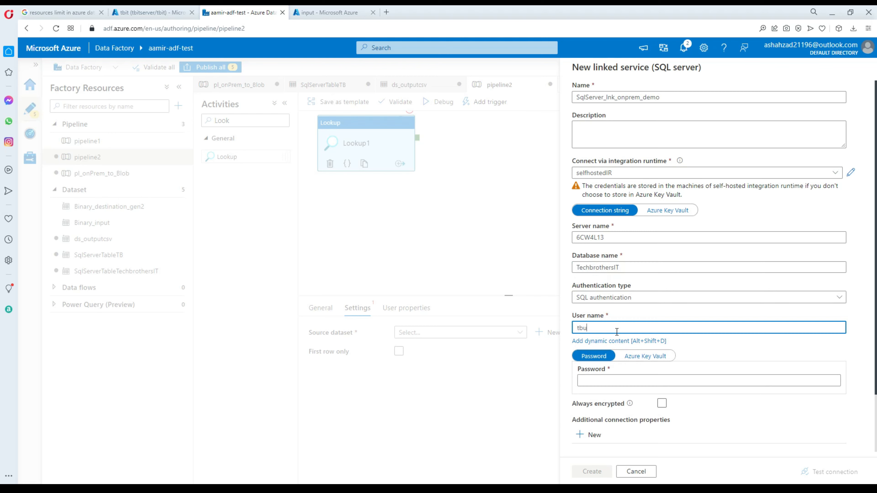
type("ser")
left_click(604, 373)
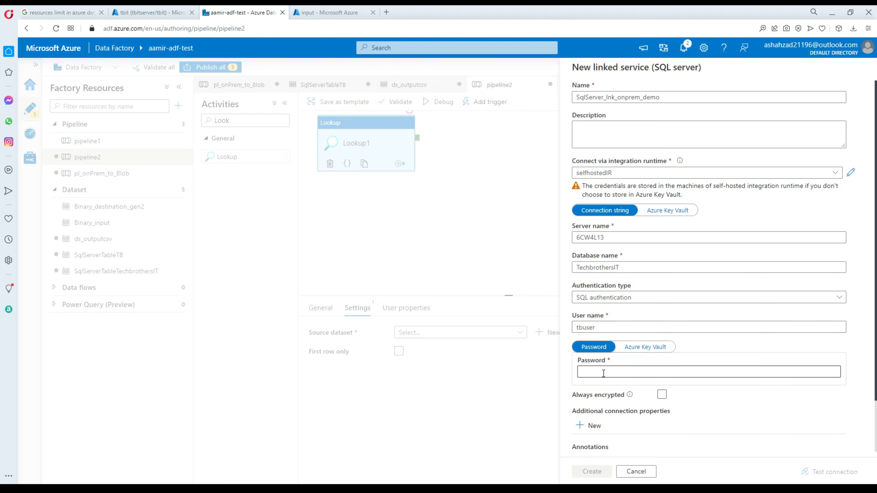
type("••••")
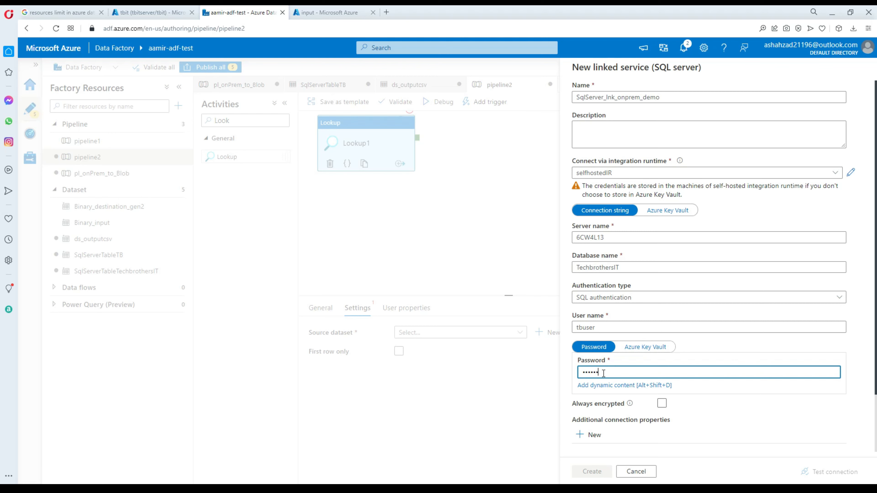
type("••••")
left_click(826, 472)
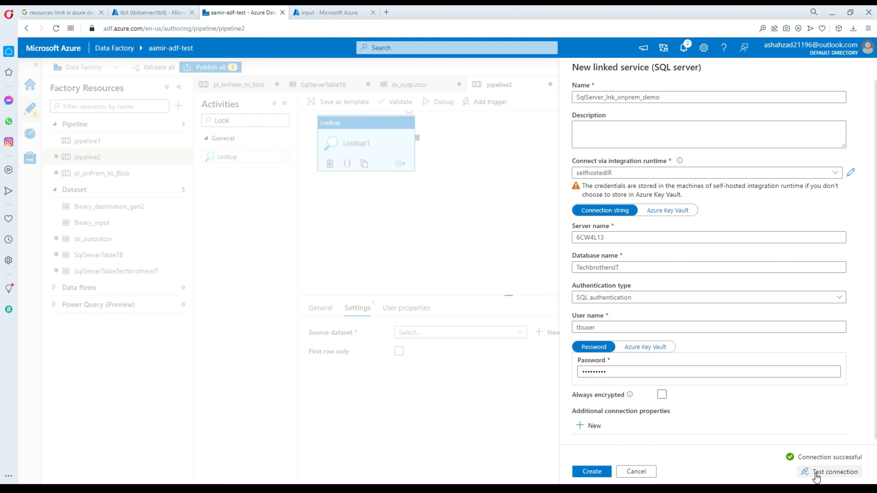
left_click(591, 472)
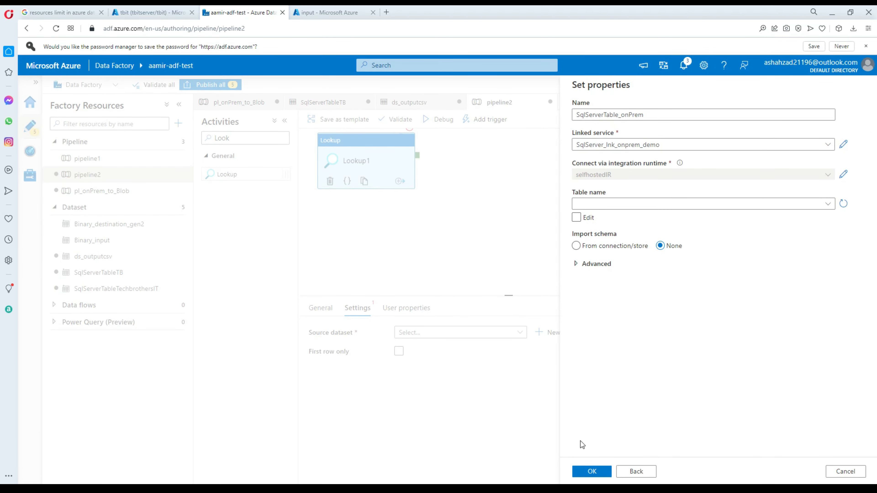
Confirm SqlServerTable_onPrem as the Lookup's dataset and switch its source to Query.
left_click(591, 471)
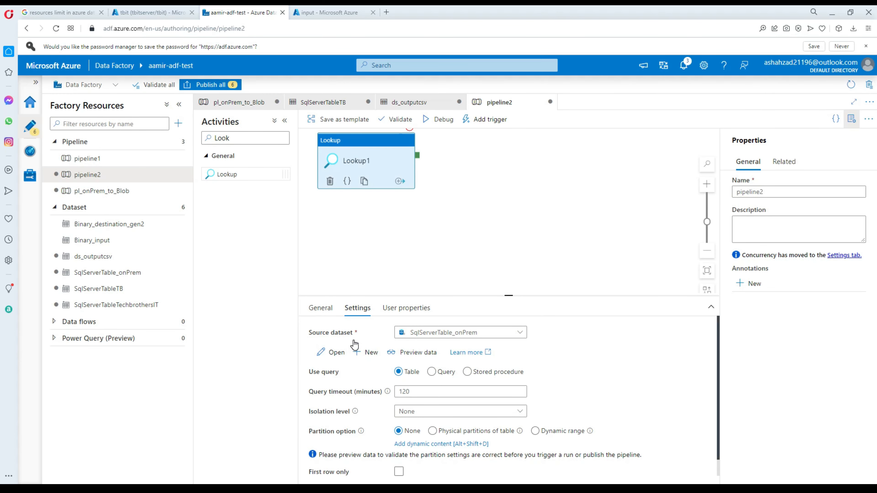
left_click_drag(446, 297, 446, 226)
left_click(432, 281)
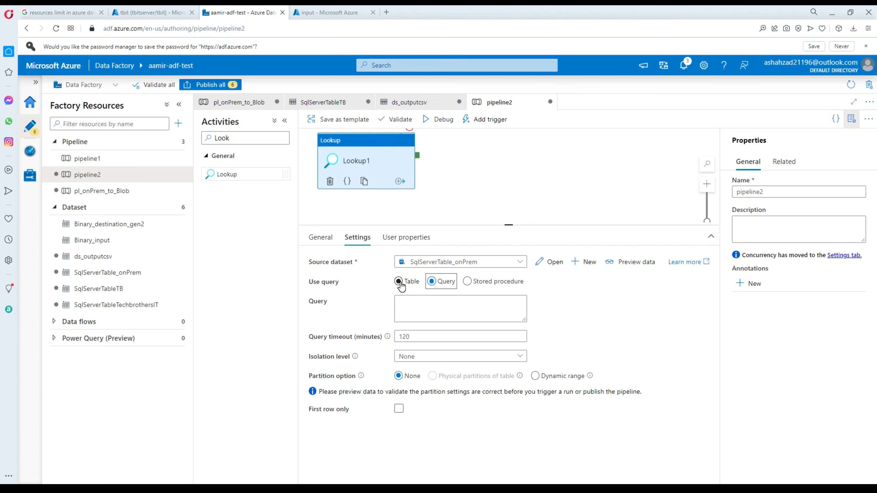
left_click(399, 281)
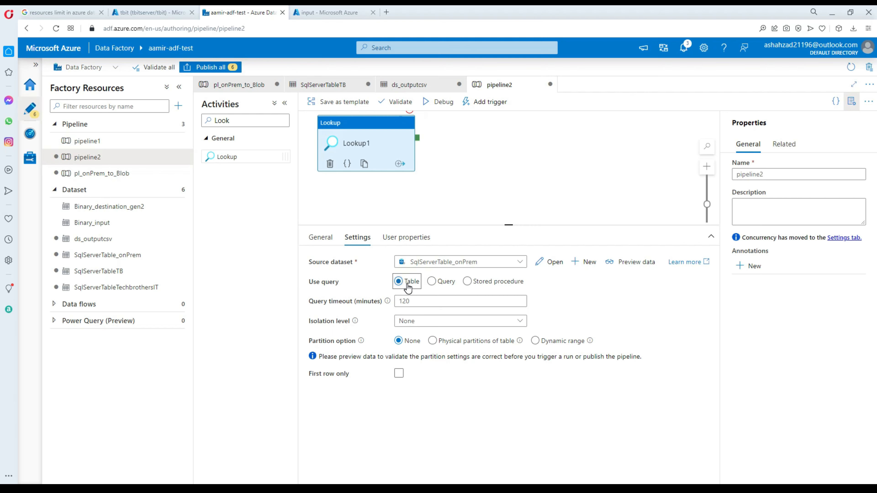
left_click(432, 281)
left_click(444, 307)
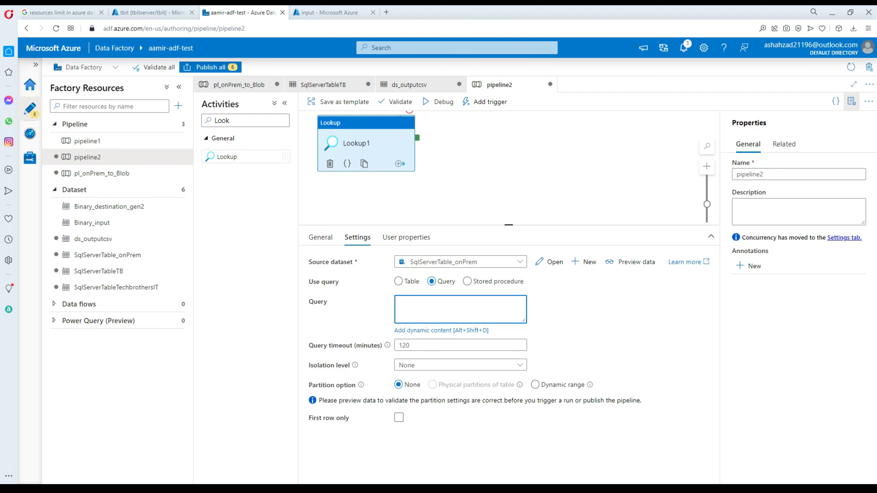
Copy the Select name from sys.tables text from SSMS for the Lookup's query box.
key("alt+Tab")
left_click(256, 102)
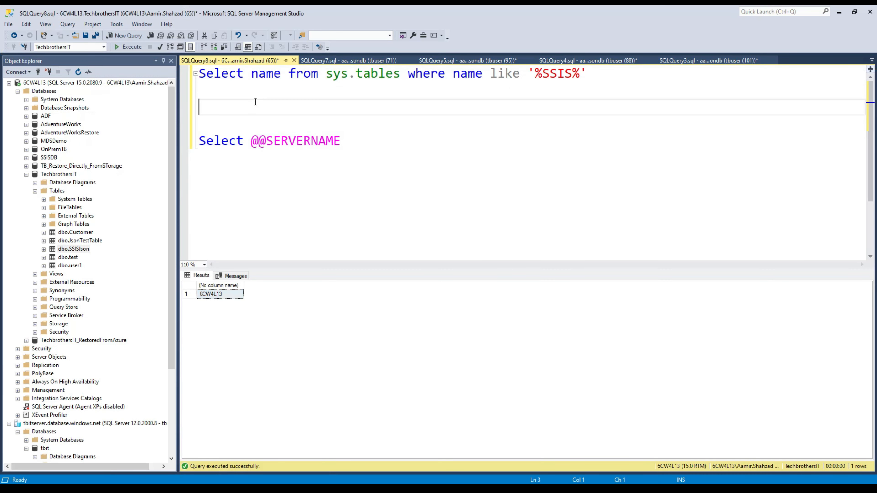
left_click_drag(399, 73, 211, 77)
right_click(211, 77)
left_click(235, 96)
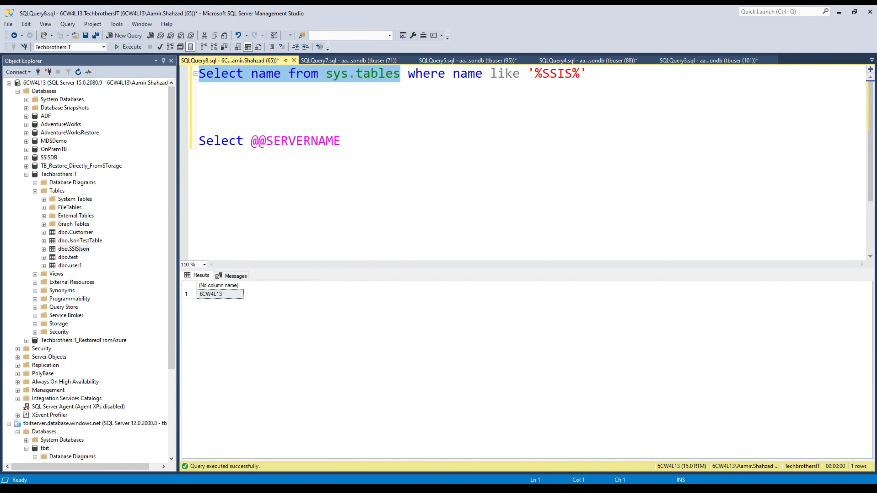
key("alt+Tab")
left_click(443, 306)
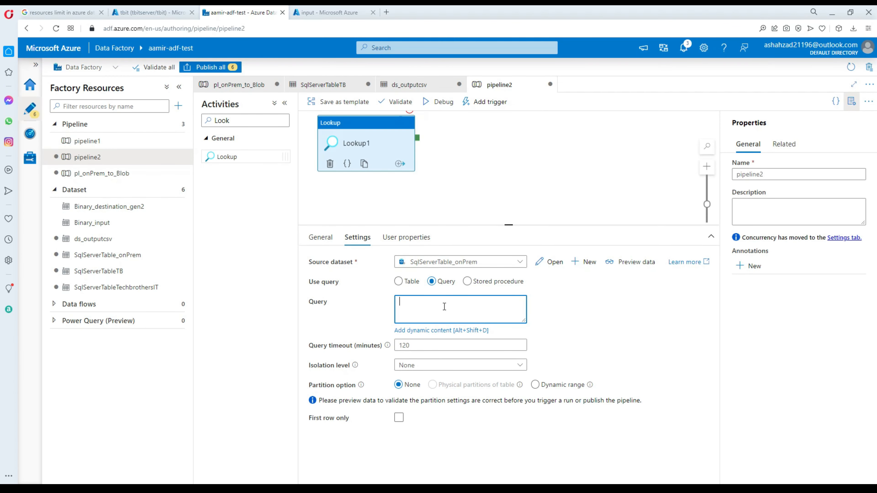
Paste Select name from sys.tables as the Lookup query and preview its five table names.
key("ctrl+v")
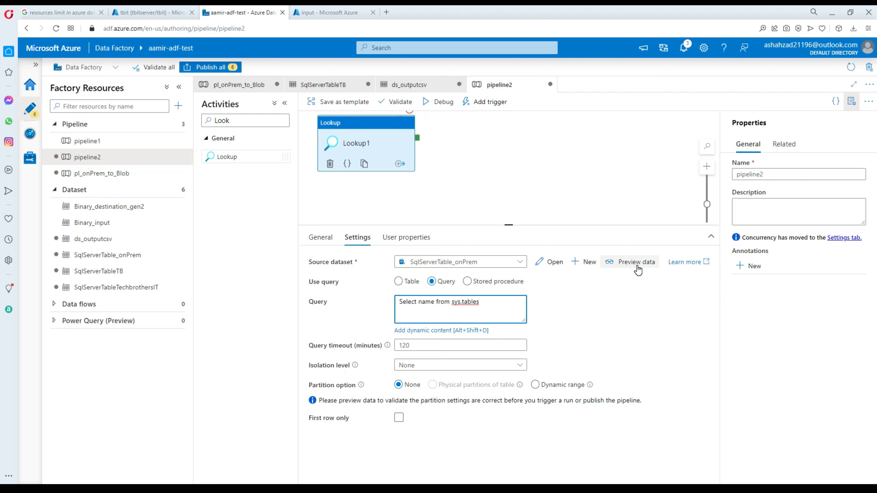
left_click(636, 263)
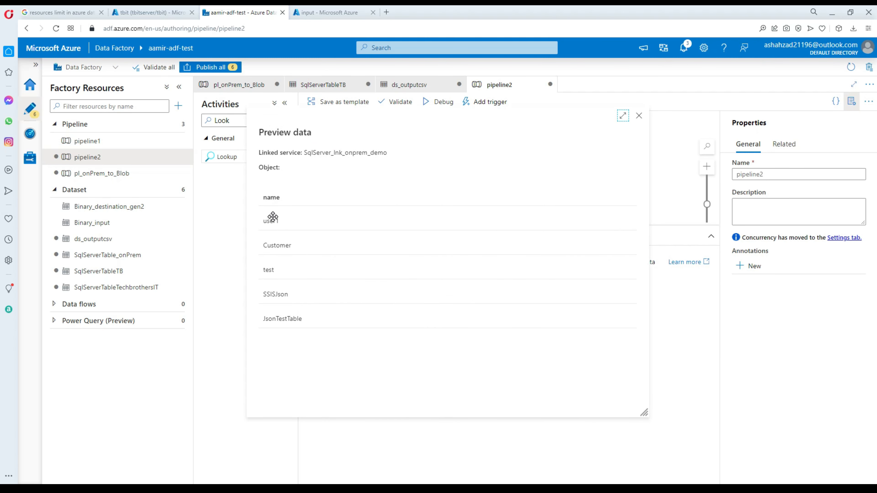
left_click(639, 116)
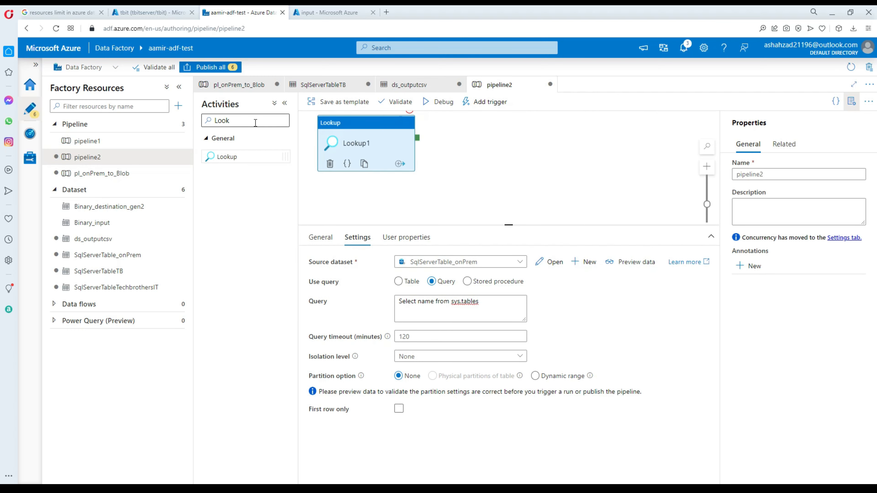
Add a ForEach activity to pipeline2 next to Lookup1.
left_click_drag(256, 118, 200, 121)
key("BackSpace")
type("fore")
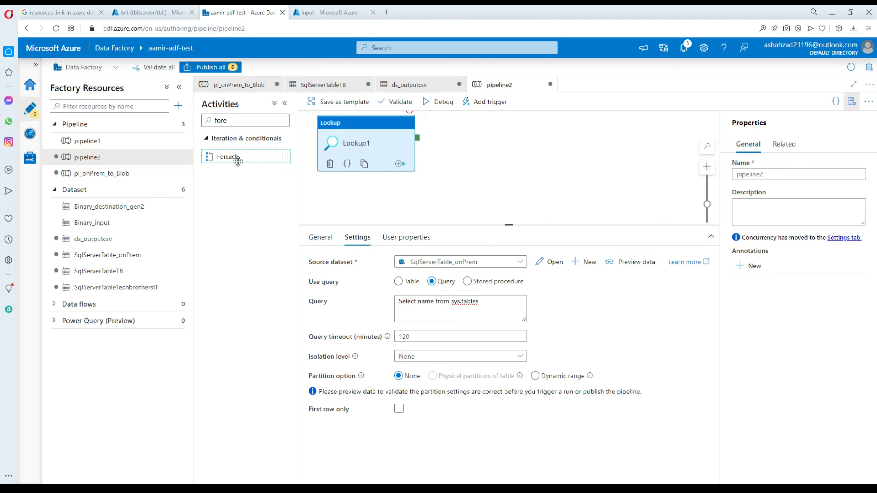
left_click_drag(235, 156, 505, 150)
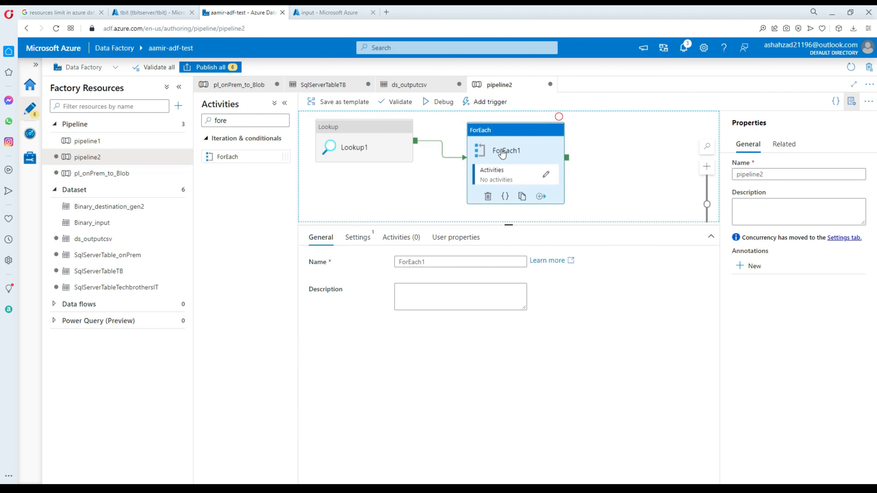
left_click(357, 237)
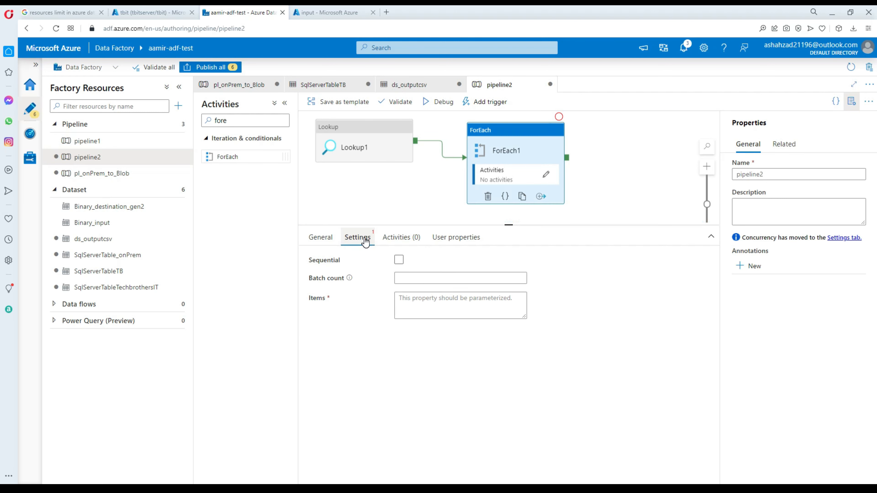
left_click(437, 305)
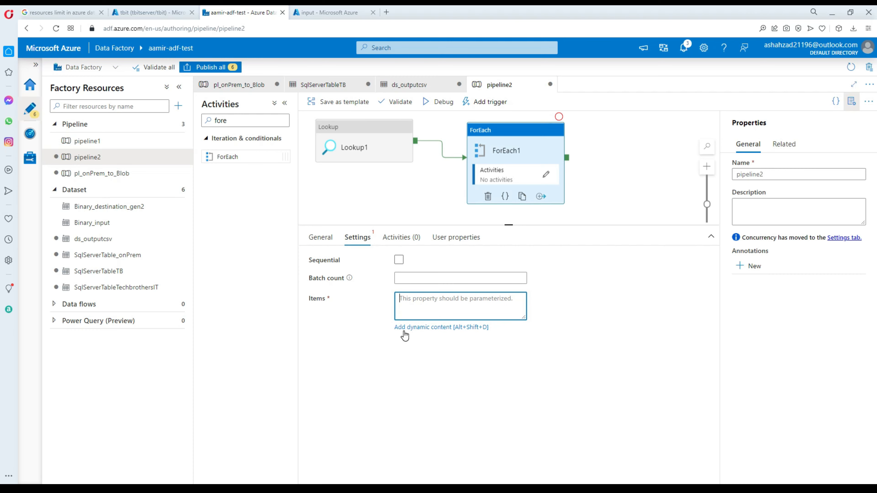
left_click(419, 327)
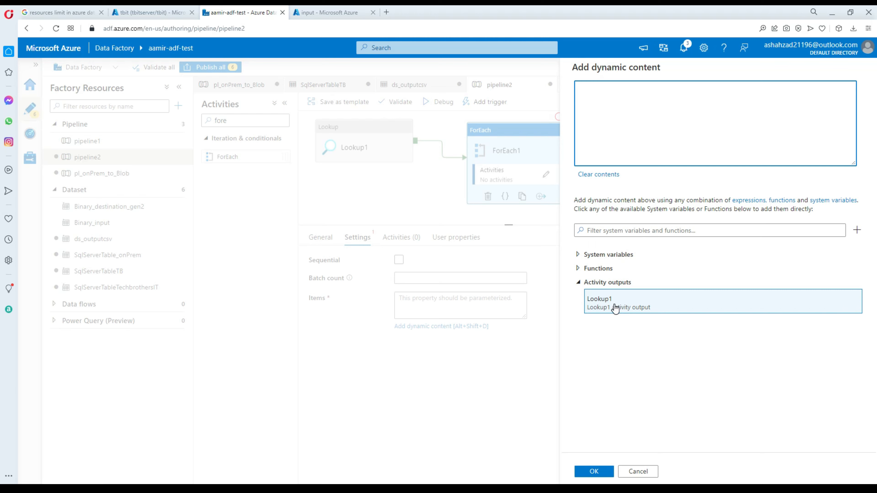
left_click(605, 306)
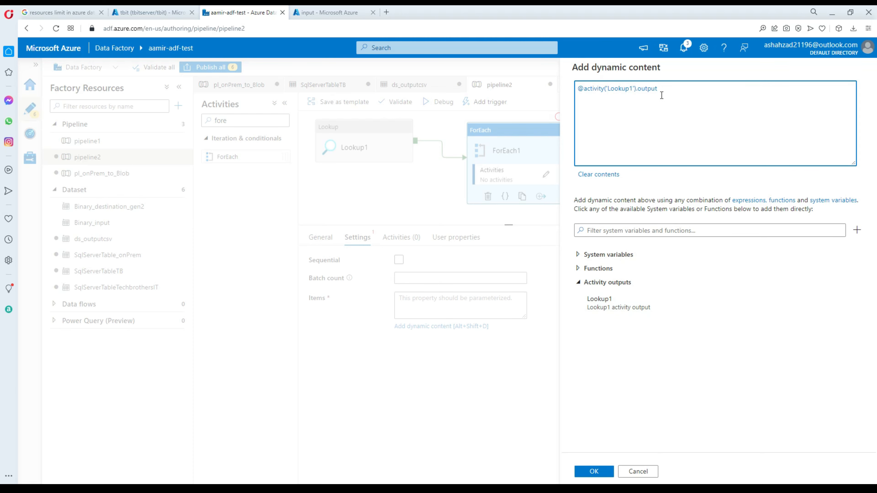
type(".value")
left_click_drag(660, 89, 580, 88)
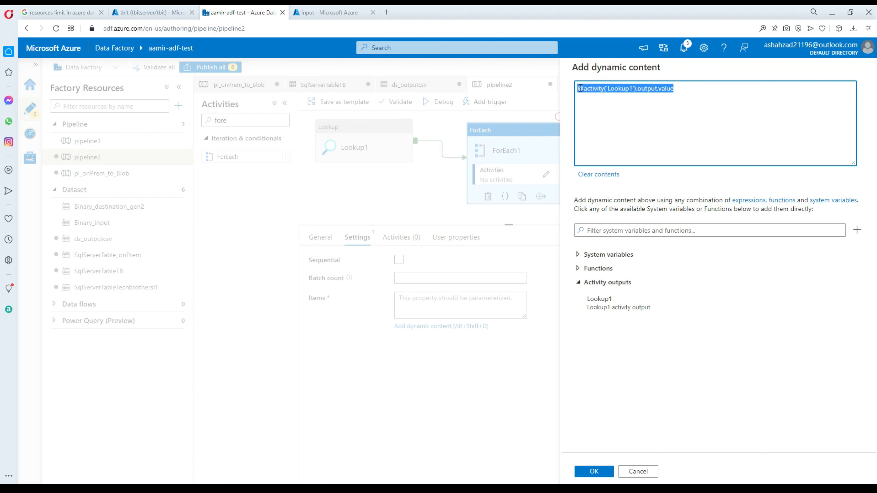
left_click(688, 89)
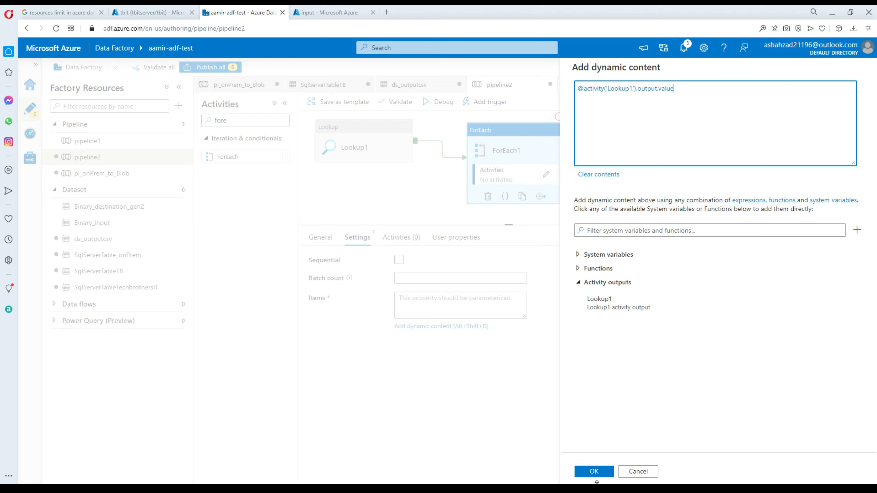
left_click(594, 472)
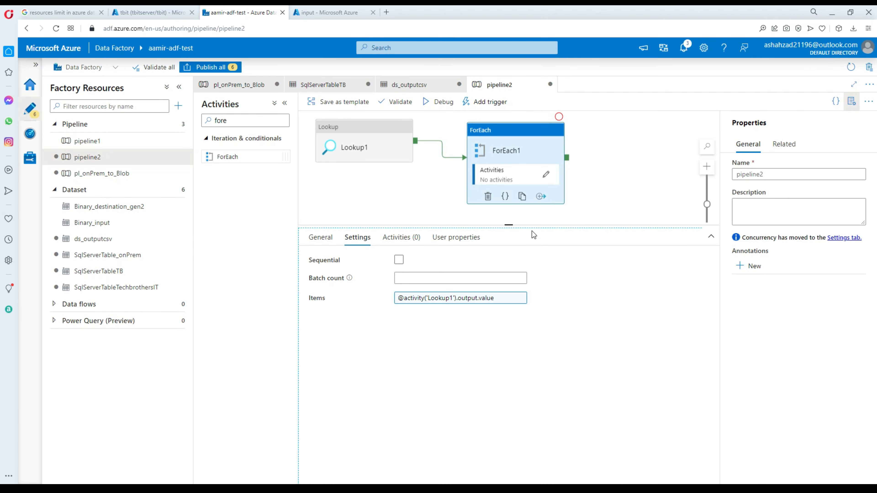
left_click_drag(532, 226, 538, 278)
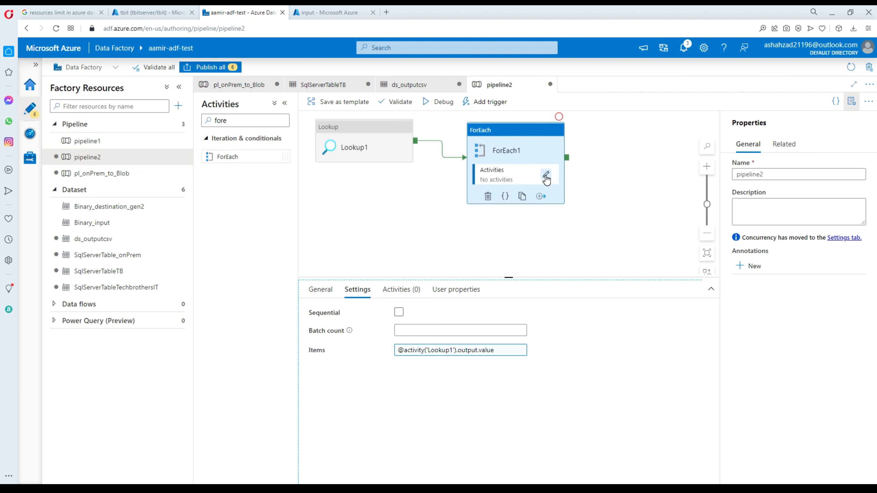
Add a Copy data activity inside the ForEach1 loop.
left_click(546, 176)
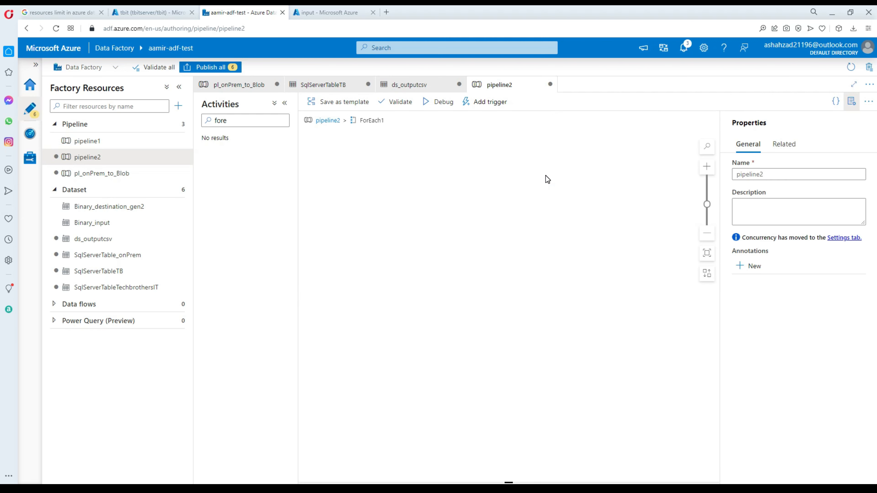
left_click_drag(247, 120, 202, 120)
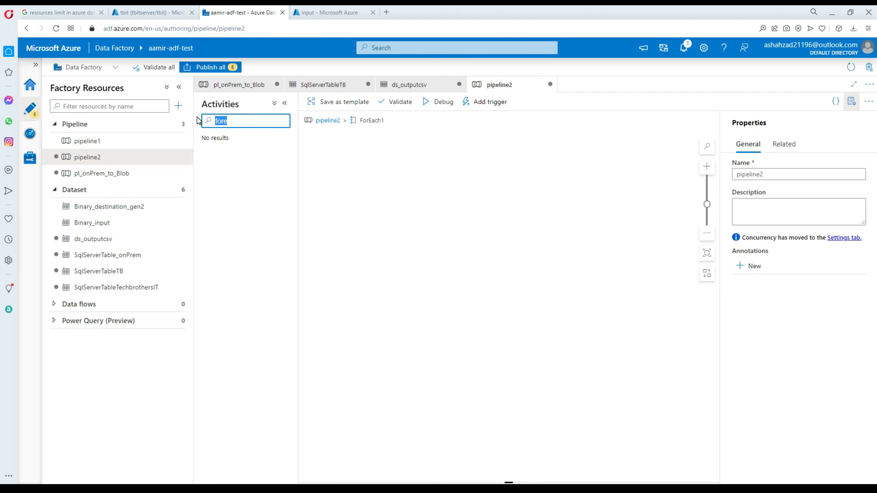
key("BackSpace")
type("copy")
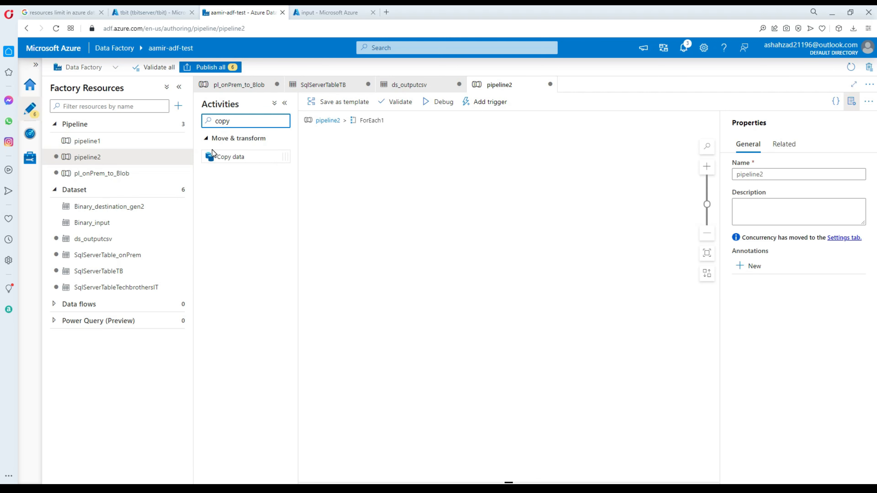
left_click_drag(213, 153, 421, 155)
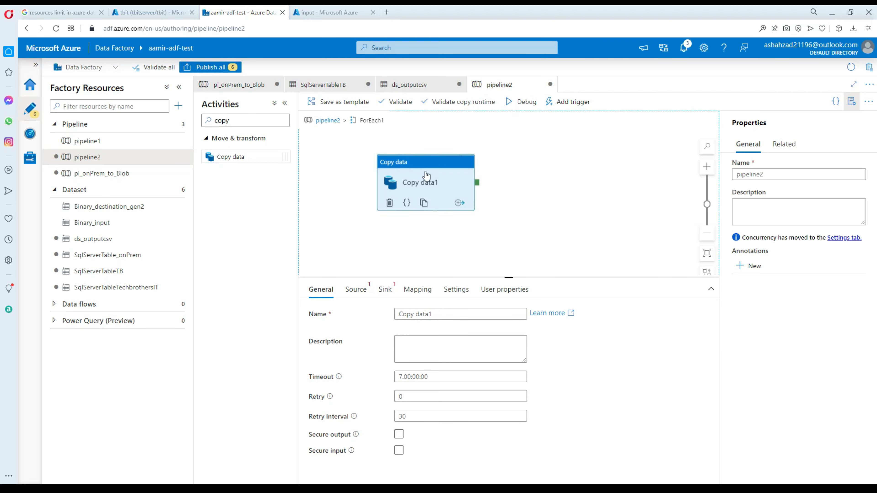
Start a new source dataset for Copy data1 using the SQL Server data store.
left_click(356, 290)
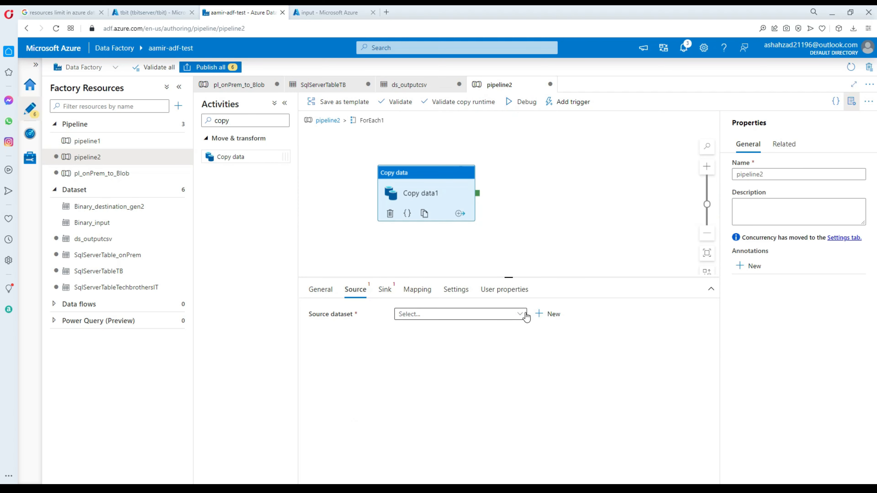
left_click(549, 314)
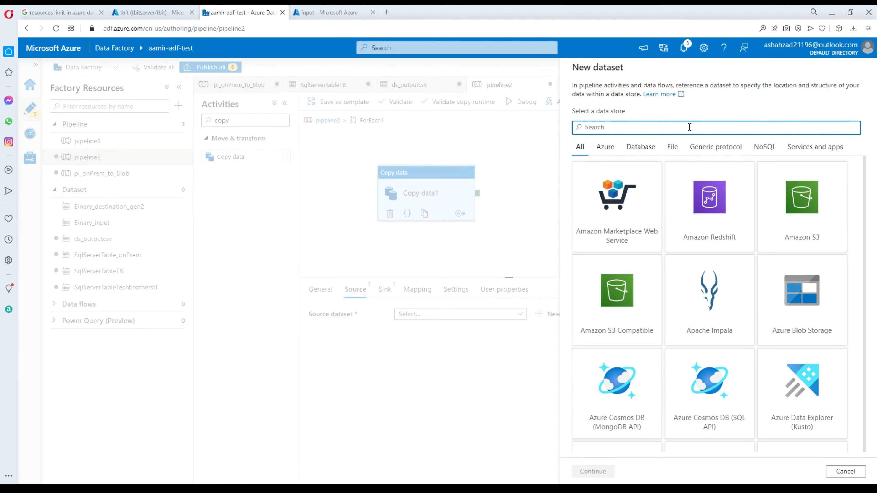
type("sql")
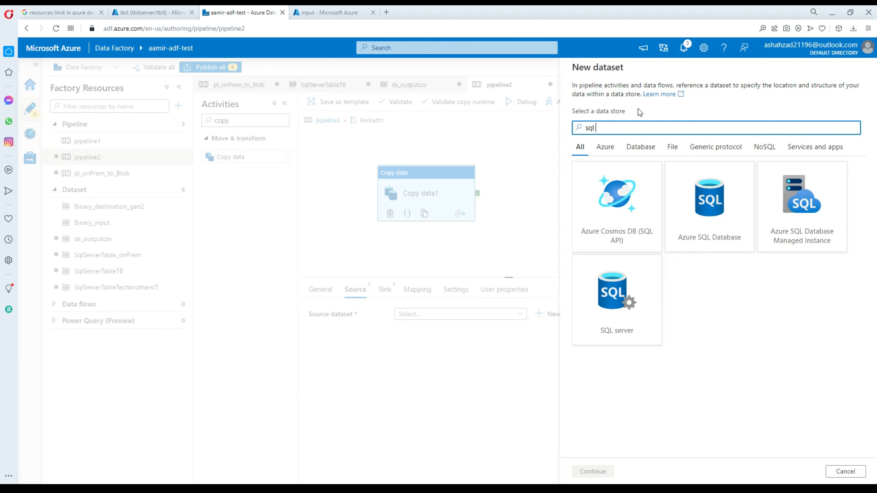
left_click(617, 297)
left_click(593, 471)
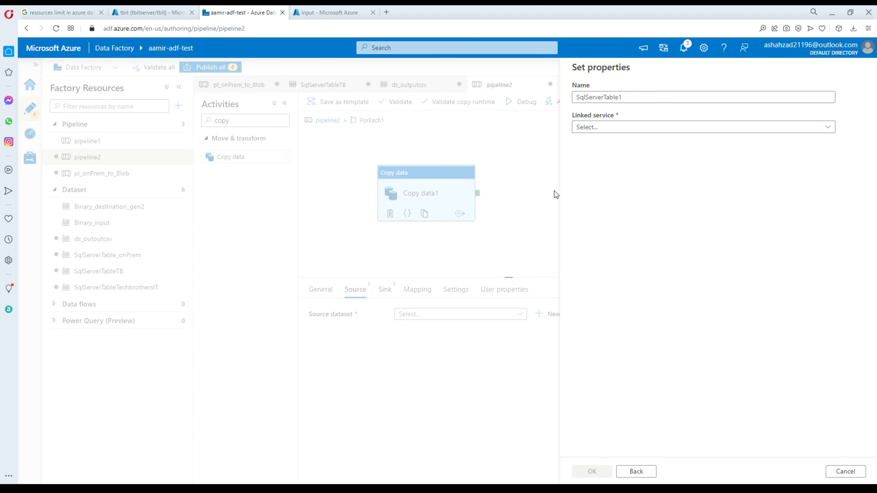
Name the dataset SqlServerTable_on_prem with linked service SqlServer_lnk_onprem_demo and no table, then open it.
left_click(628, 97)
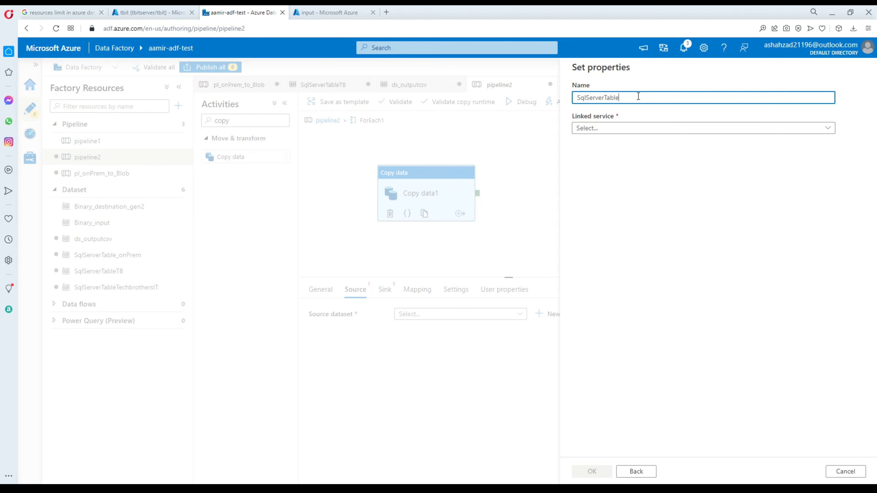
type("_on_prem")
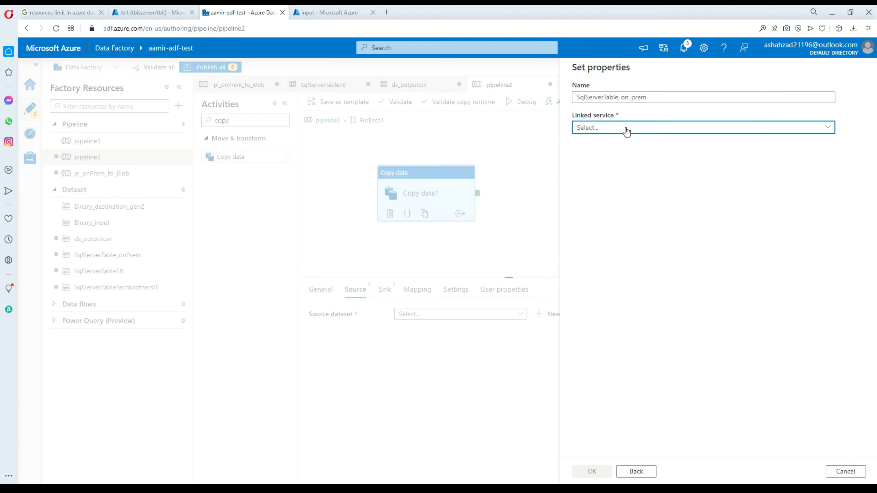
left_click(624, 128)
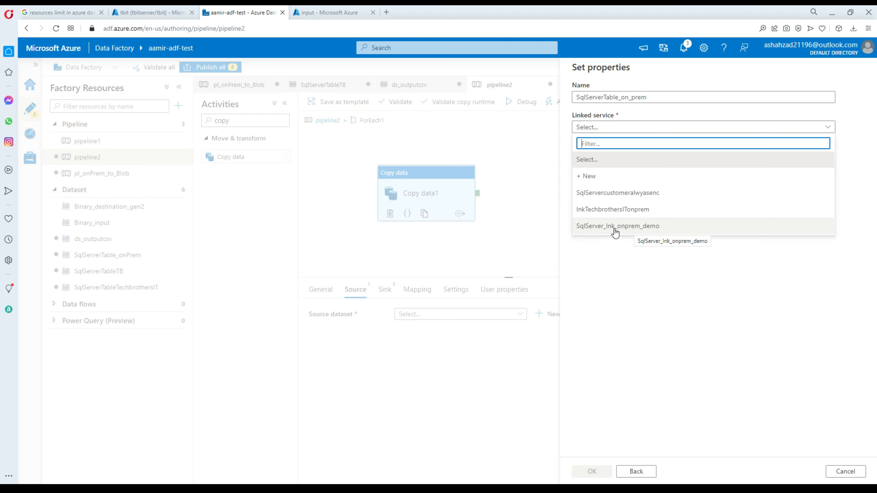
left_click(626, 231)
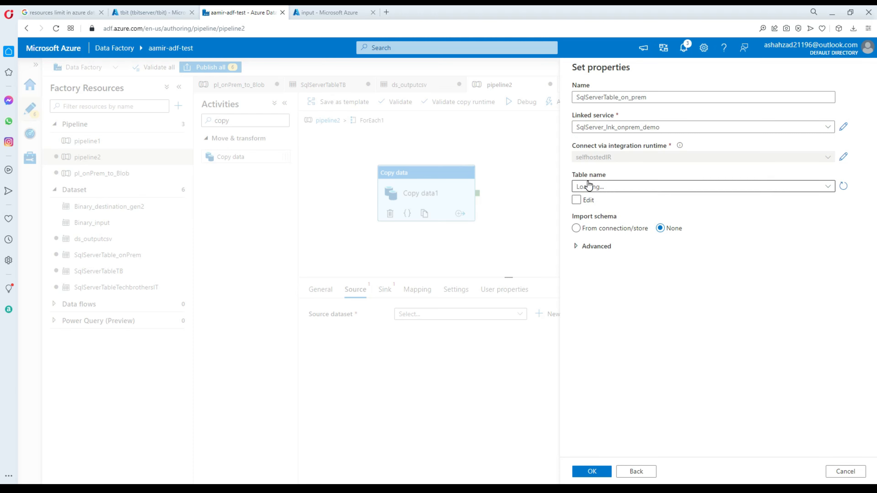
left_click(599, 188)
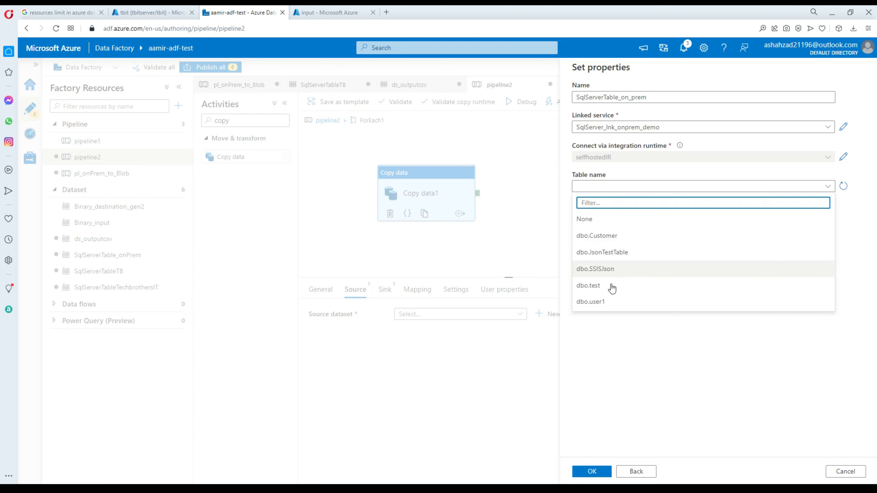
left_click(774, 339)
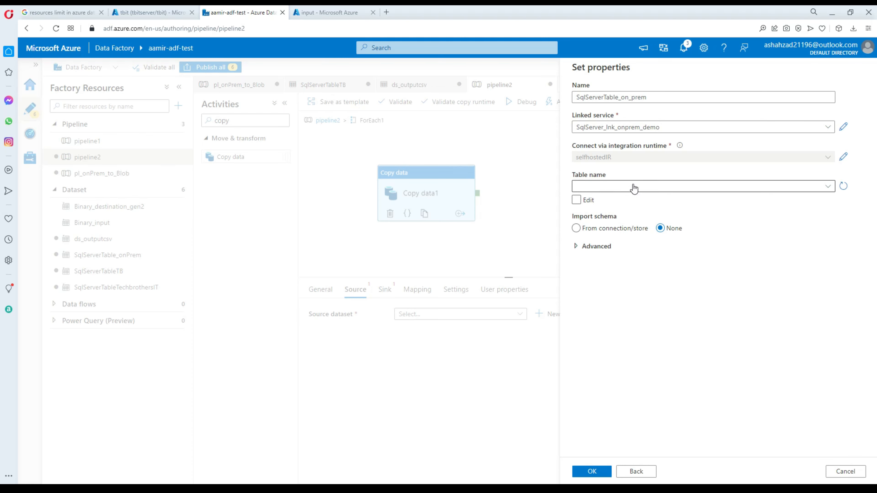
left_click(593, 472)
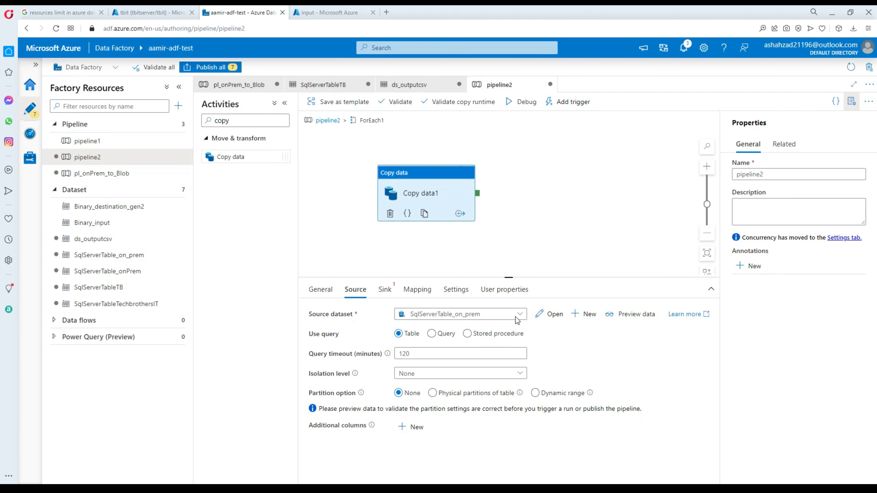
left_click_drag(496, 277, 499, 261)
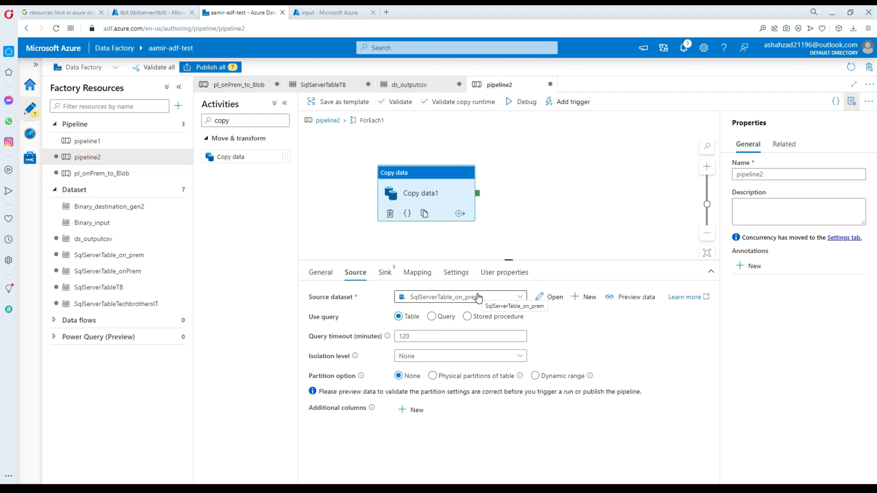
left_click(553, 297)
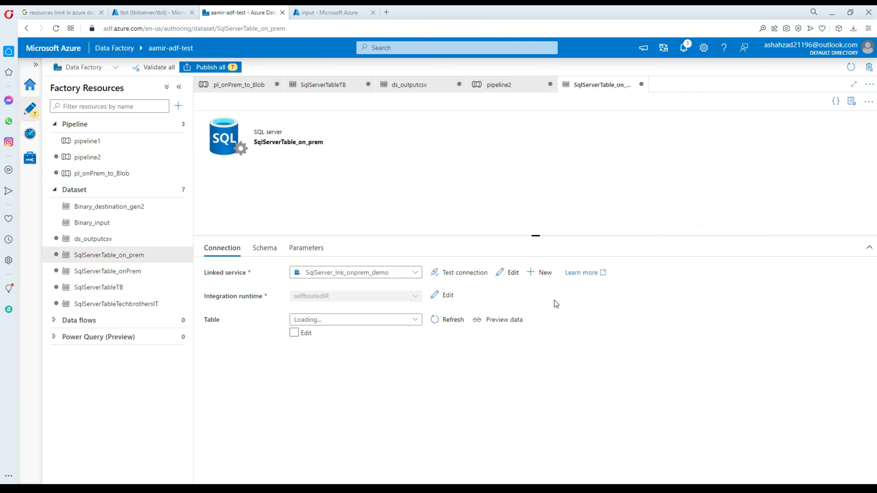
Add a TableName parameter to the SqlServerTable_on_prem dataset.
left_click(317, 251)
left_click(221, 275)
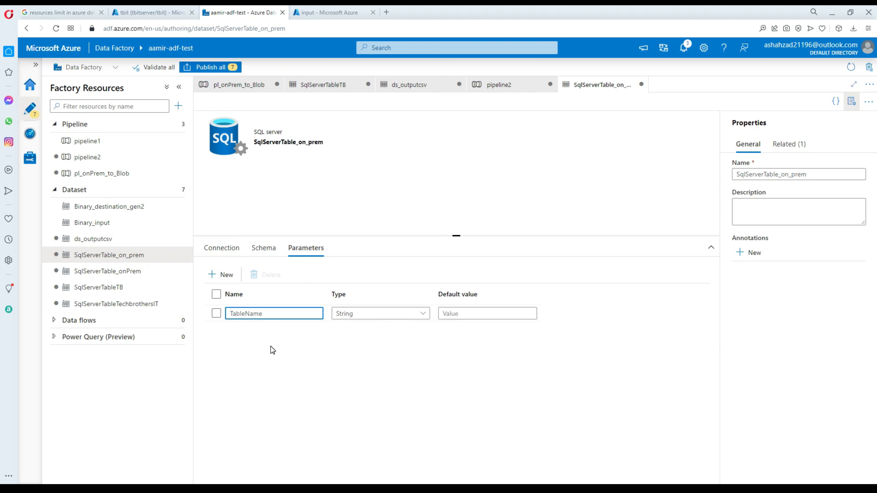
left_click_drag(256, 313, 229, 314)
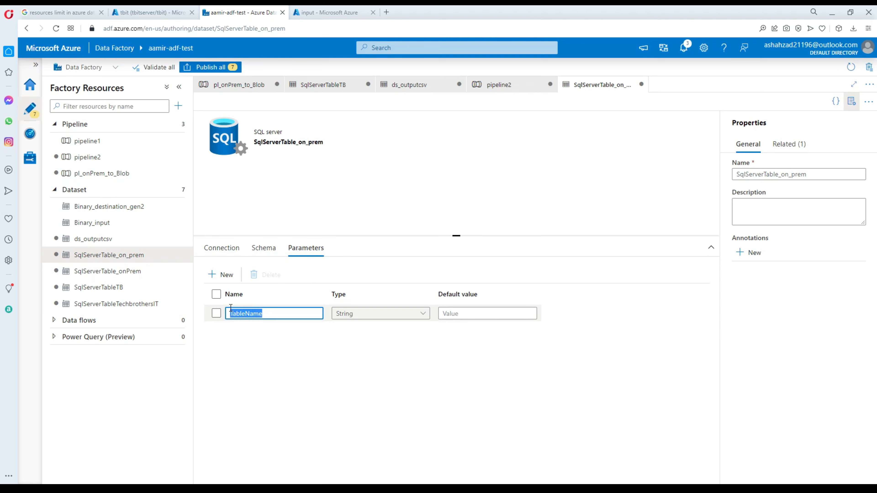
left_click(257, 360)
Enable manual table entry on the Connection tab and enter dbo as the schema.
left_click(230, 252)
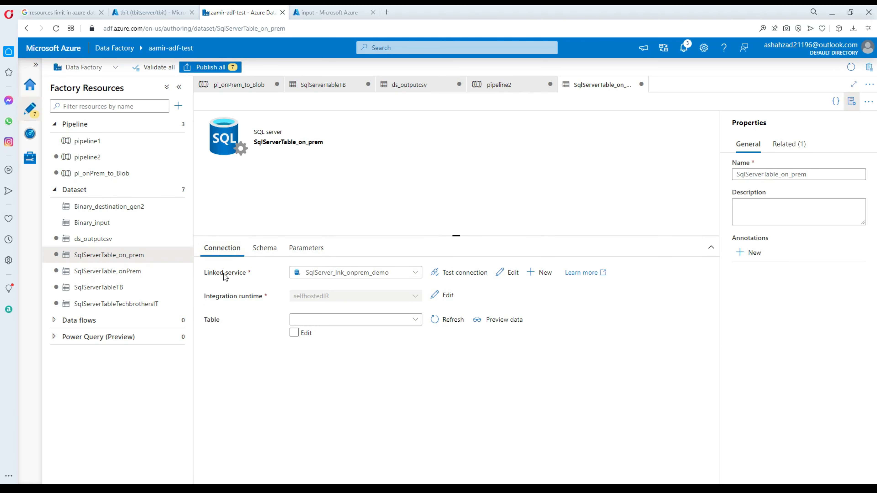
left_click(317, 322)
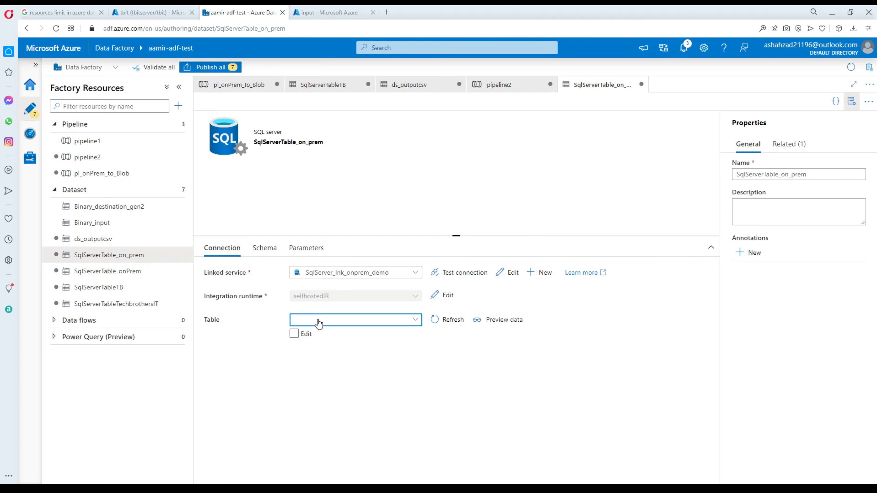
left_click(293, 333)
left_click(293, 333)
left_click(294, 333)
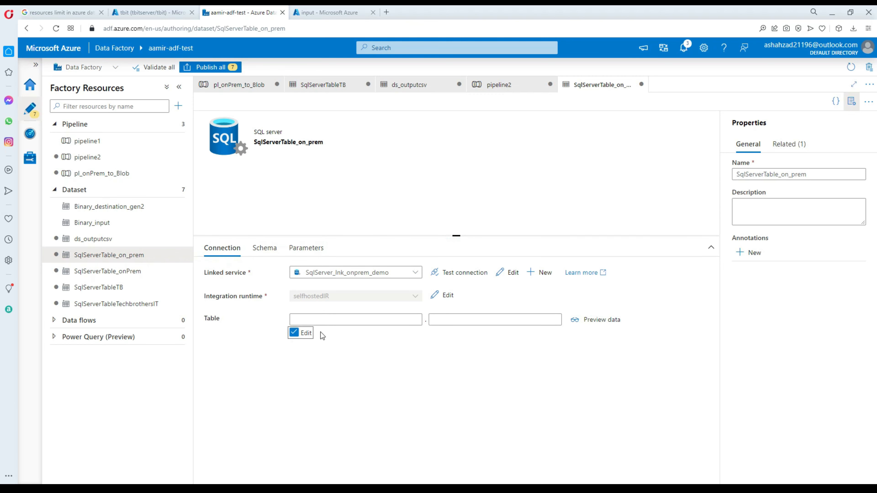
left_click(340, 320)
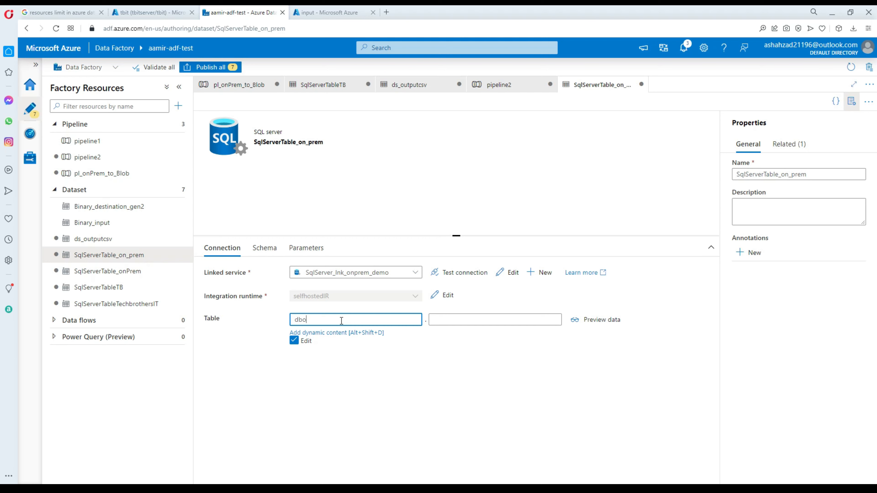
left_click(439, 320)
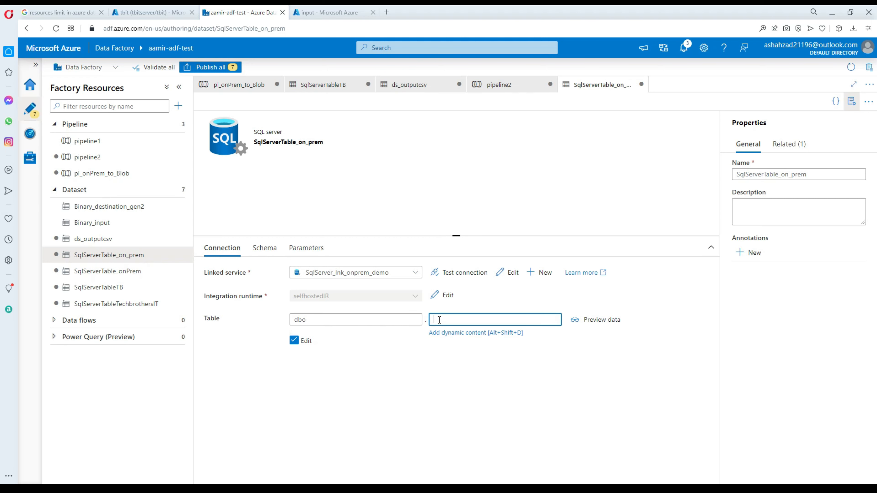
left_click(400, 320)
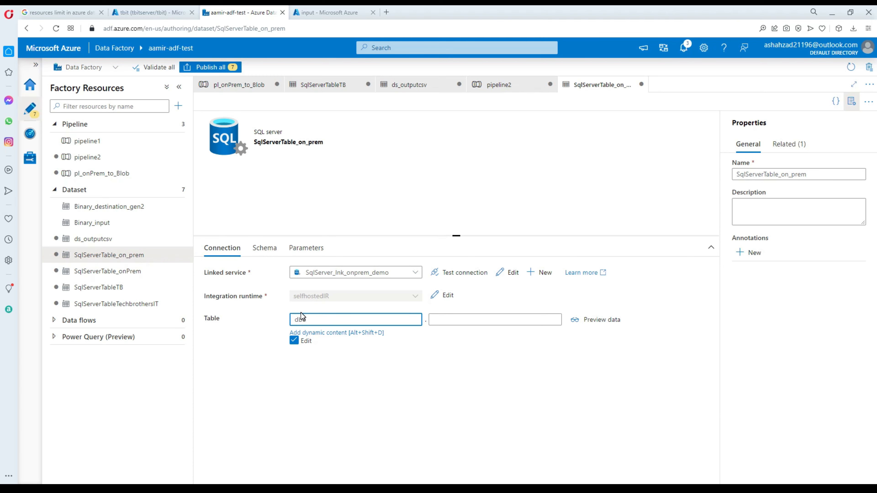
left_click(203, 488)
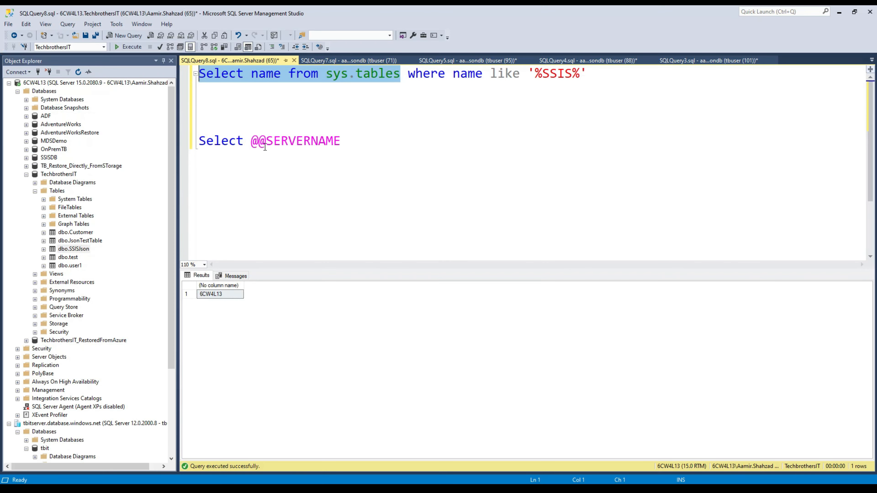
Insert 'schemaname,' before name in the first line of the sys.tables query.
left_click(277, 93)
left_click(252, 74)
type("schema")
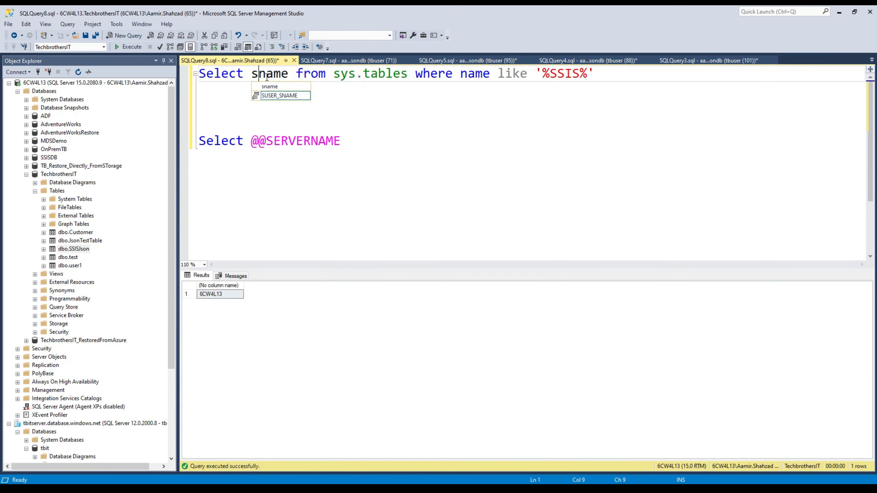
type("name,")
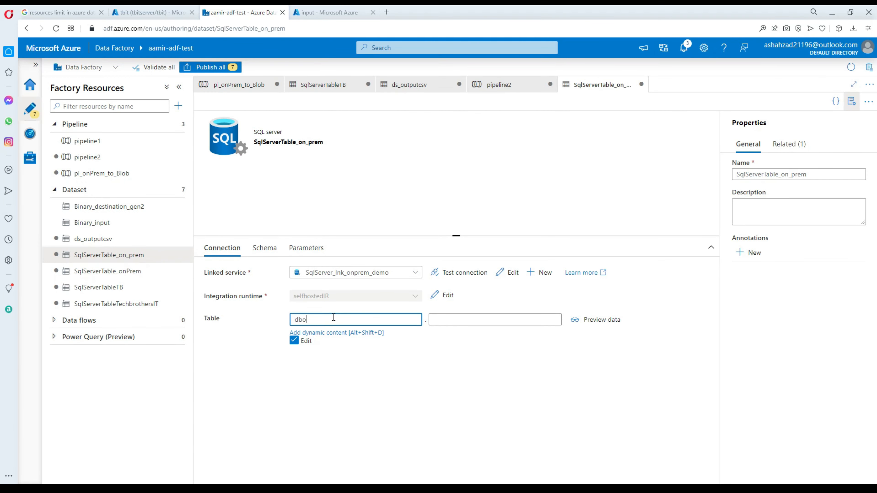
left_click(449, 319)
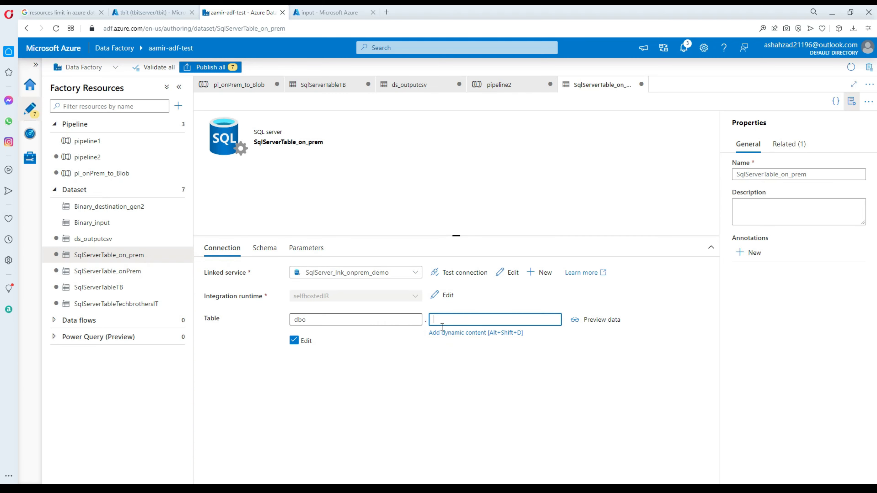
left_click(461, 333)
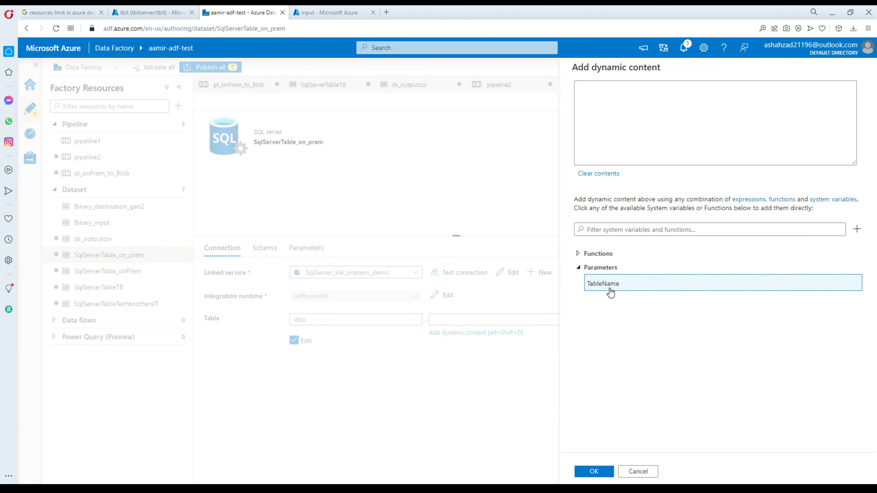
left_click(609, 291)
left_click(600, 471)
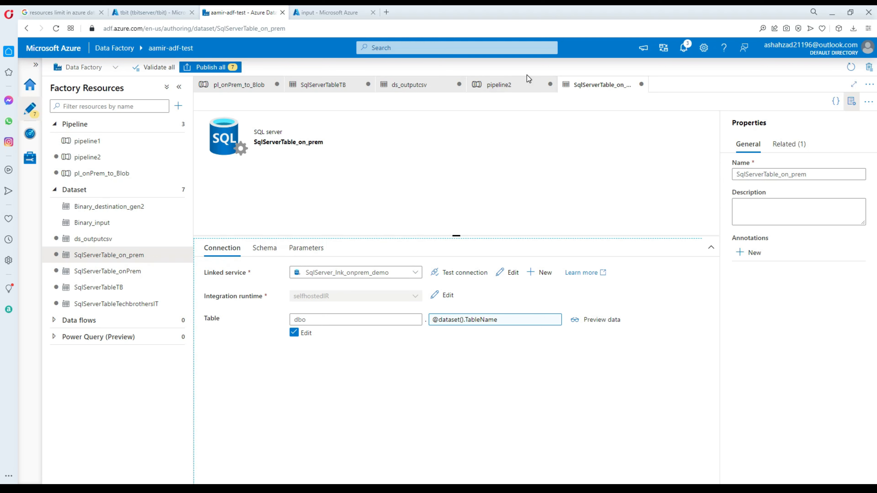
left_click(517, 86)
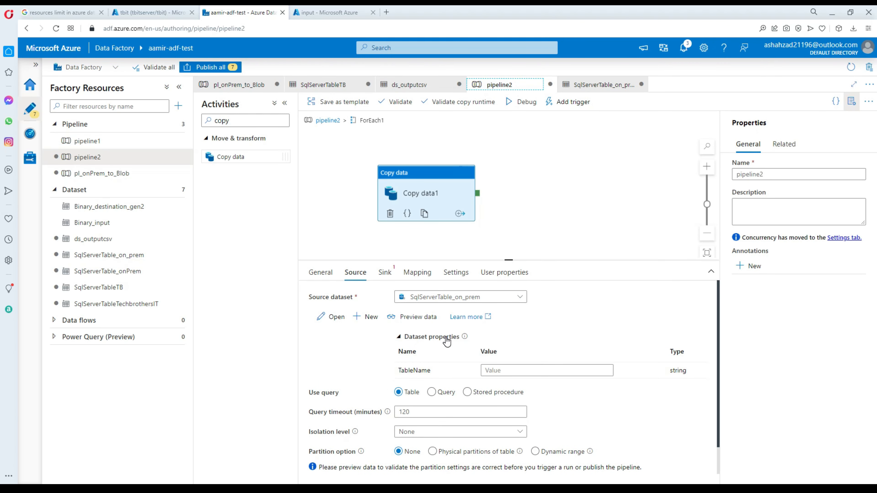
left_click_drag(407, 370, 398, 371)
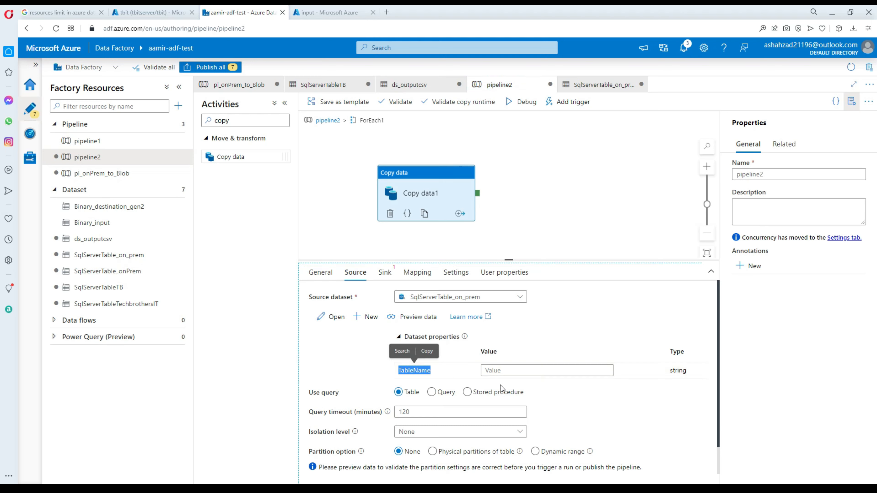
left_click(542, 371)
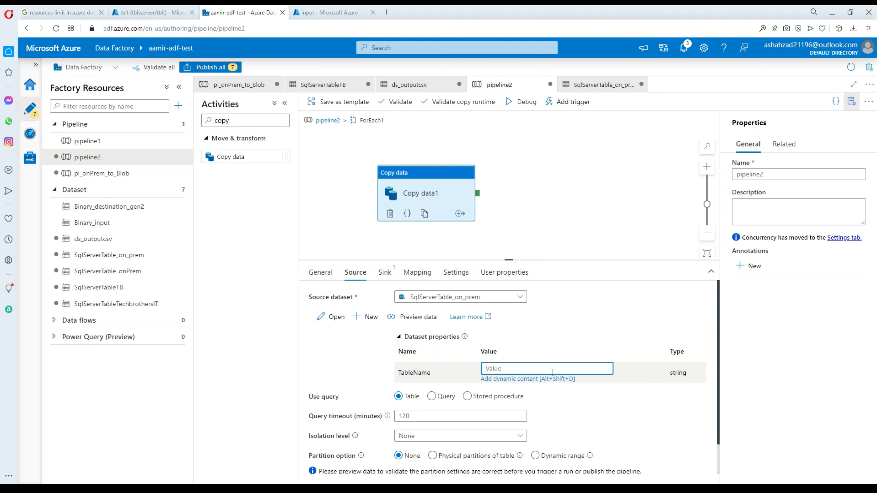
left_click(505, 380)
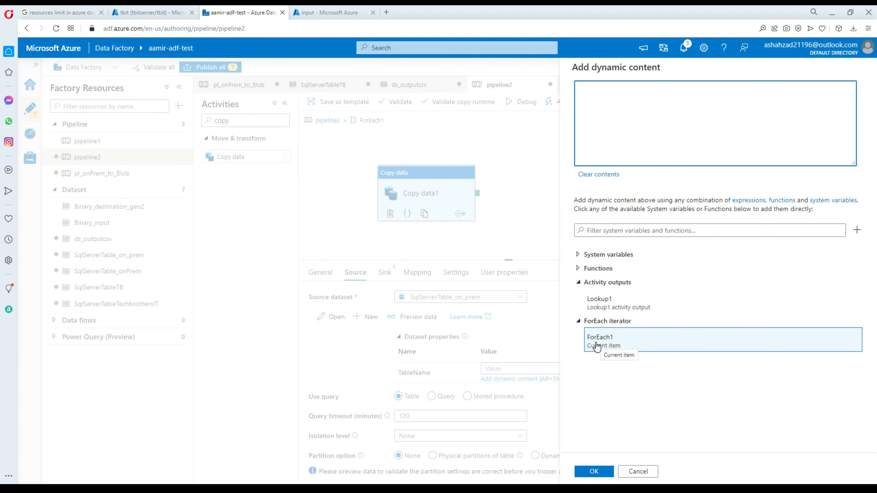
left_click(596, 343)
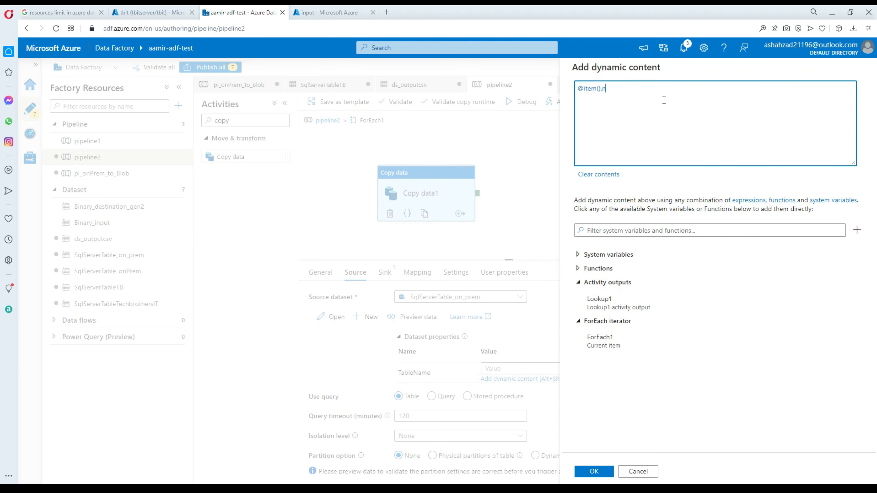
type(".name")
left_click_drag(630, 88, 580, 87)
left_click(594, 472)
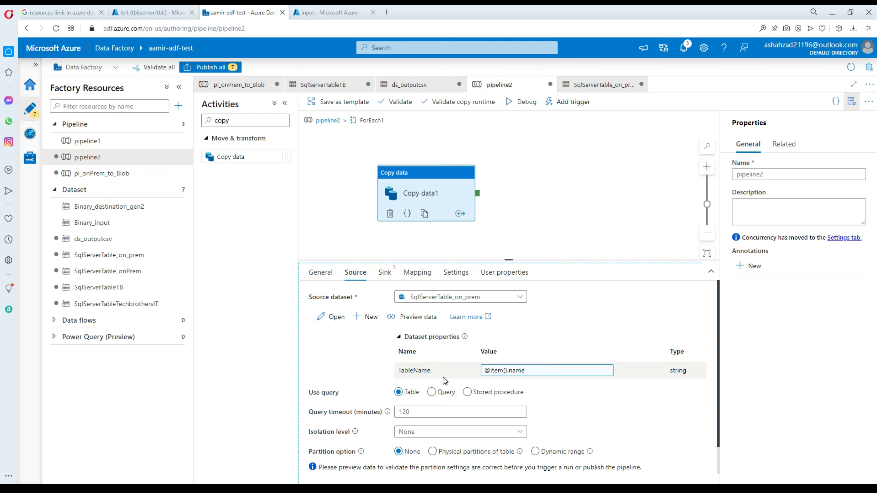
left_click(387, 276)
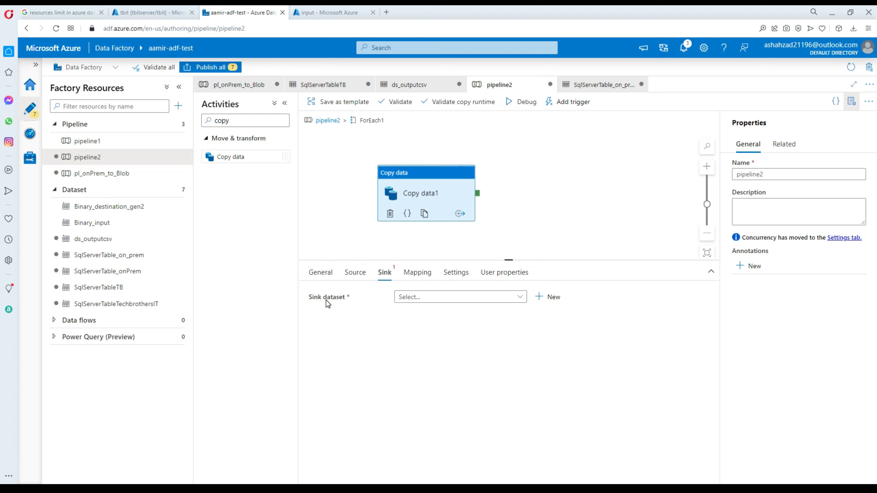
Start a new Azure SQL Database sink dataset, keeping the default name AzureSqlTable1.
left_click(542, 297)
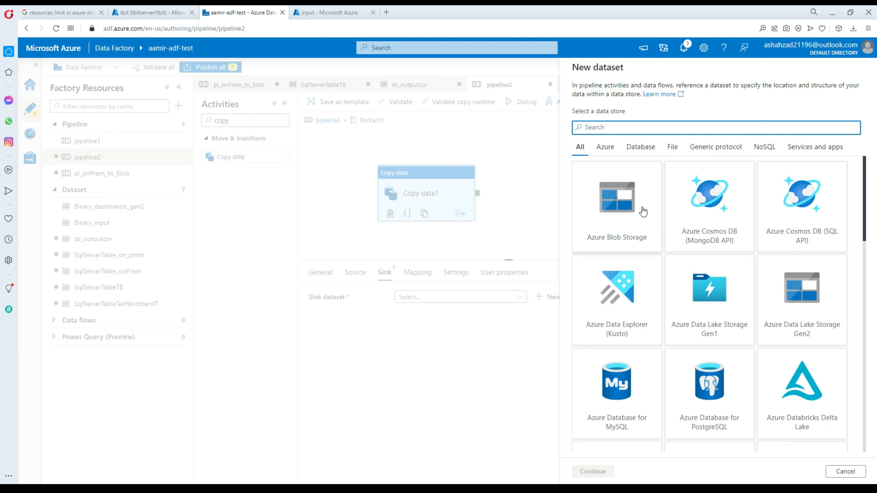
type("azure sql")
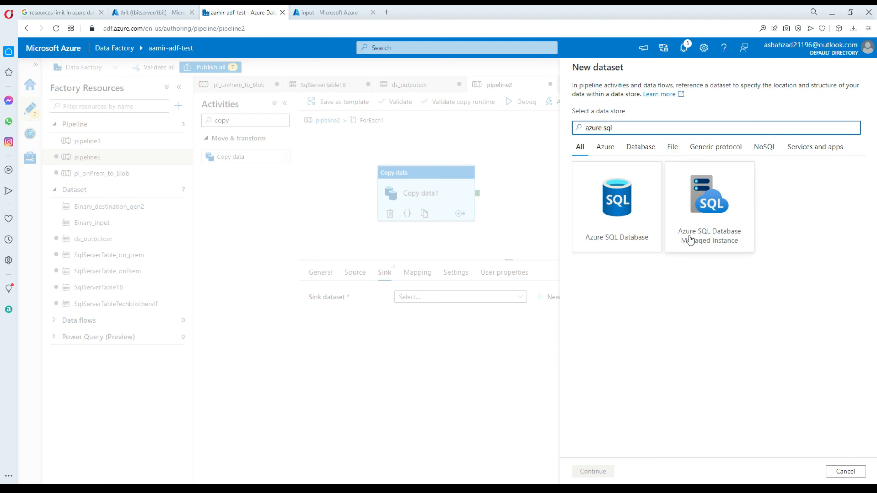
left_click(594, 231)
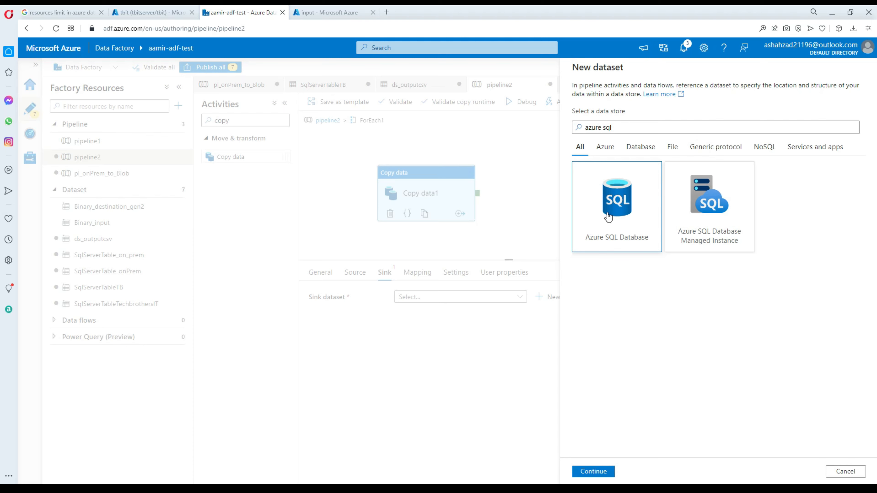
left_click(597, 475)
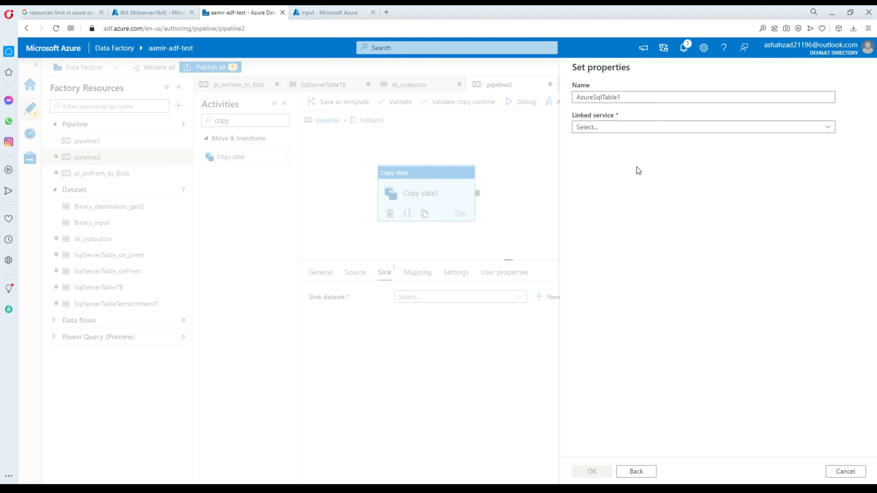
left_click(610, 131)
left_click(629, 97)
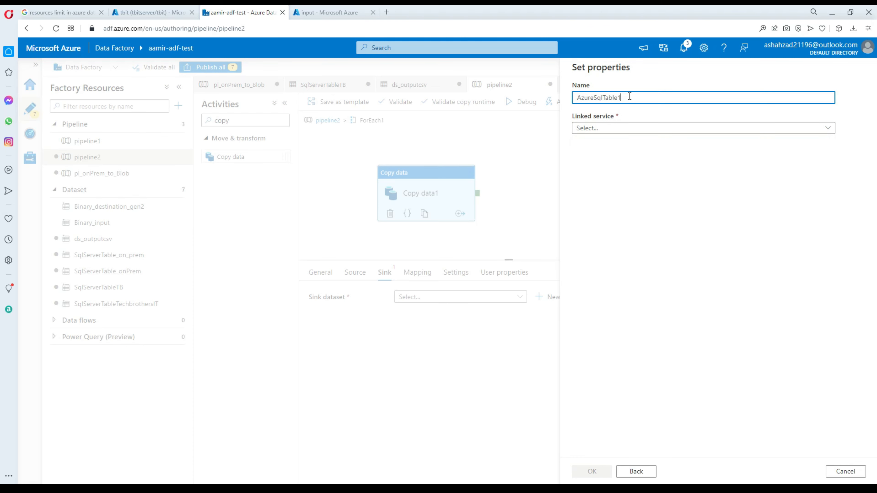
Create a new linked service on Azure subscription 1 with server tbitserver and database tbit.
left_click(609, 127)
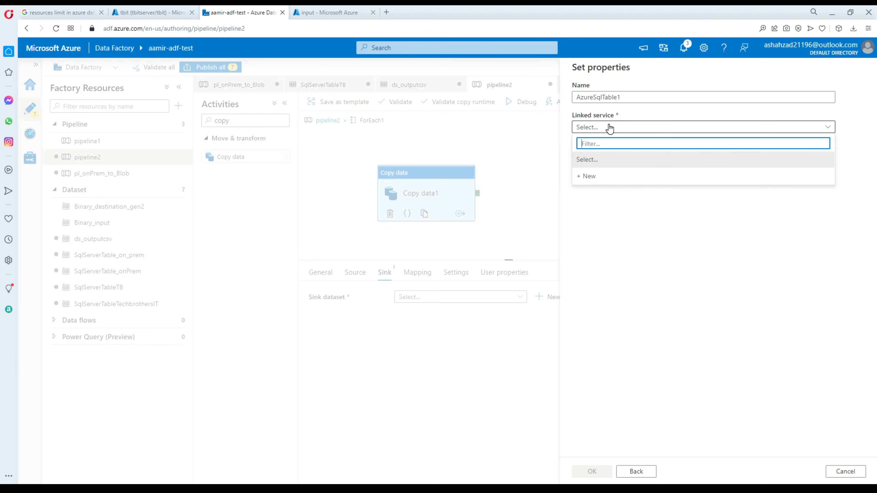
left_click(588, 176)
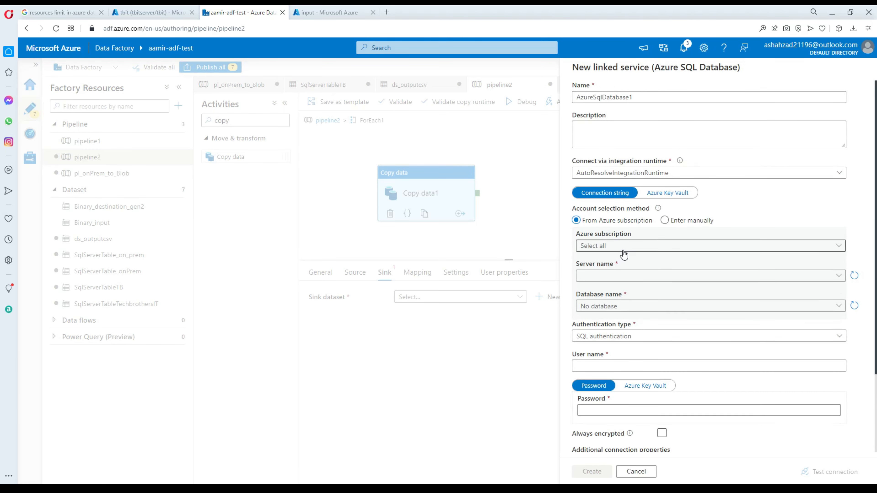
left_click(615, 248)
left_click(617, 277)
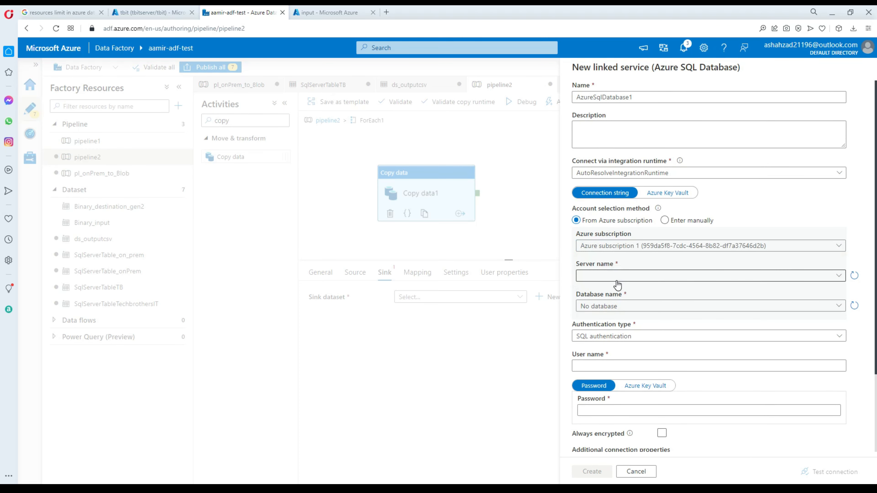
left_click(618, 282)
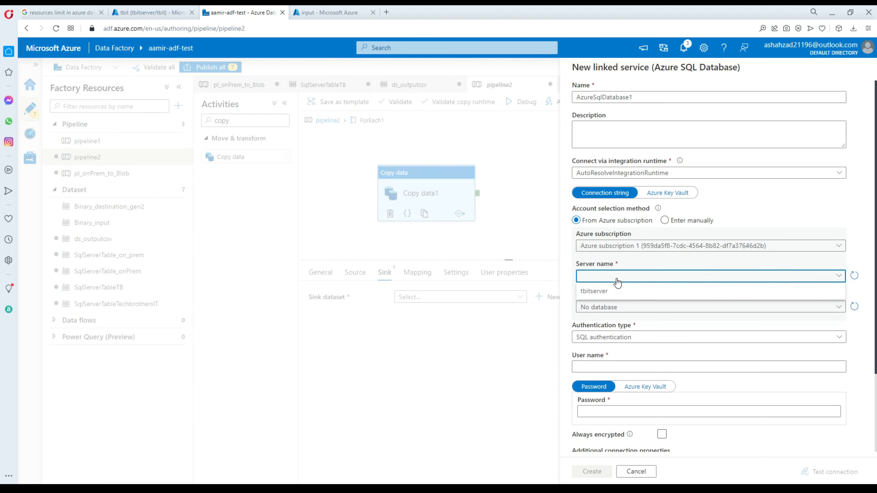
left_click(601, 292)
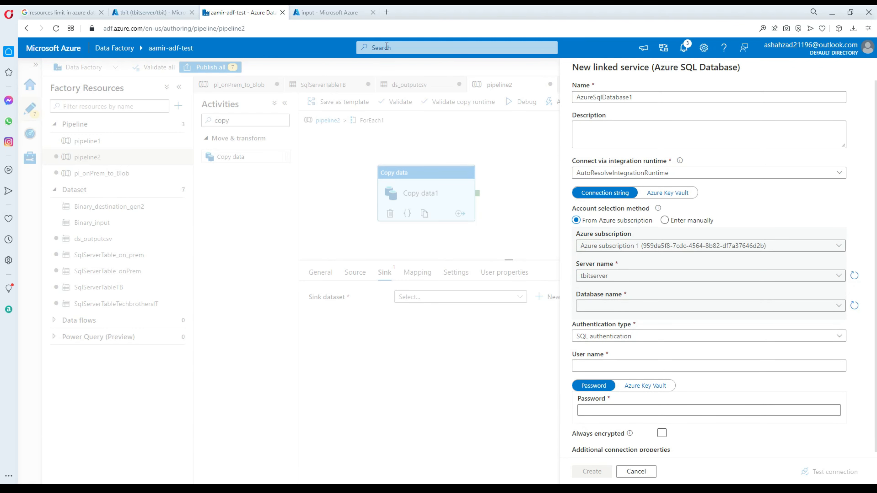
left_click(328, 12)
left_click(164, 15)
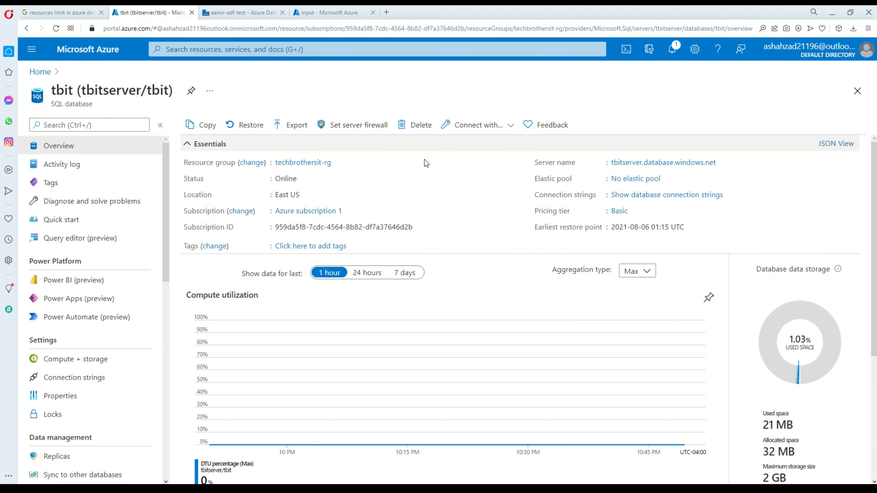
left_click(330, 13)
left_click(259, 13)
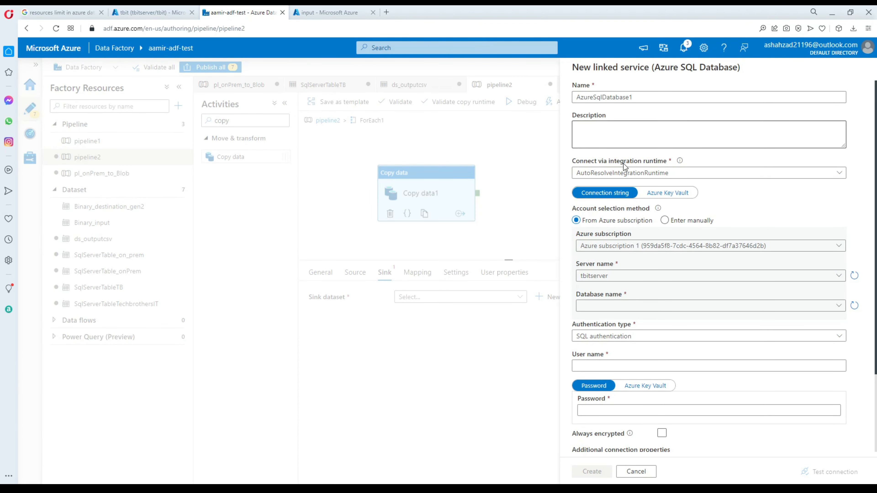
left_click(622, 307)
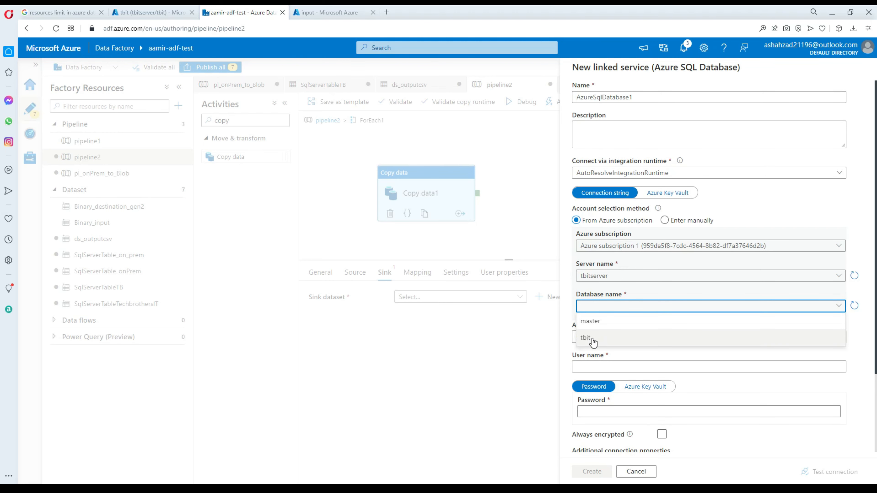
left_click(602, 338)
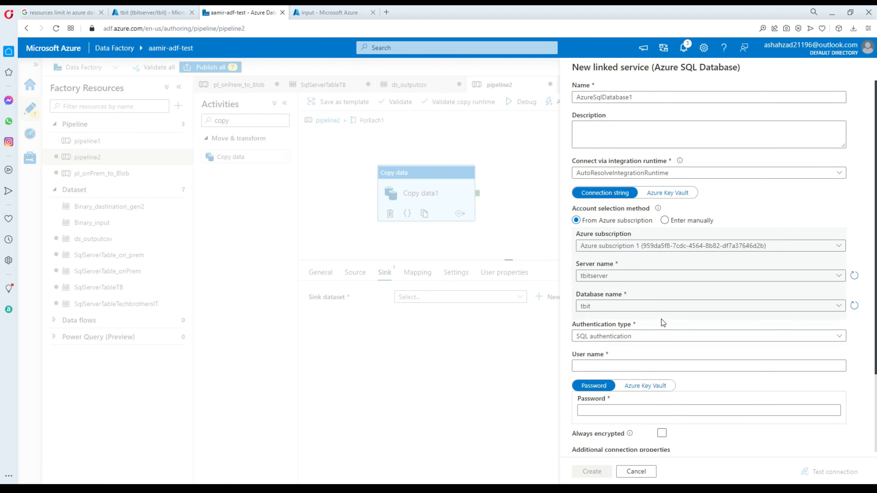
Enter the database user name and password, then test the connection, which fails.
left_click(610, 365)
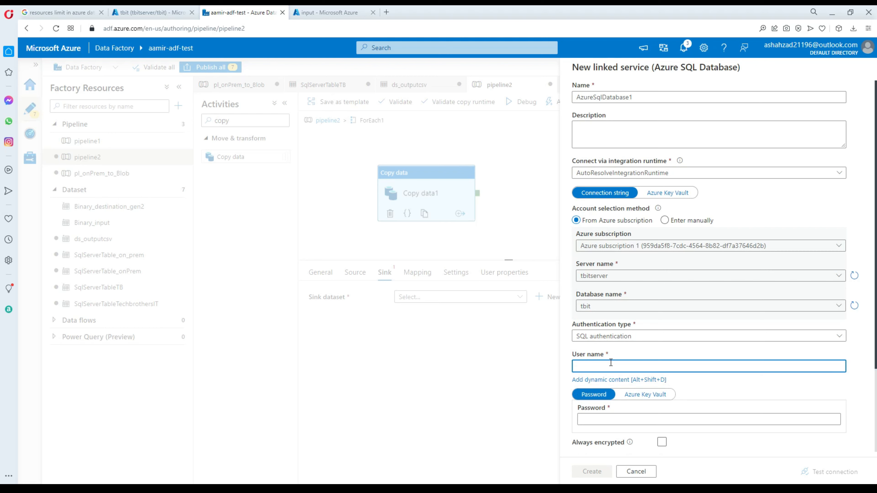
left_click(614, 419)
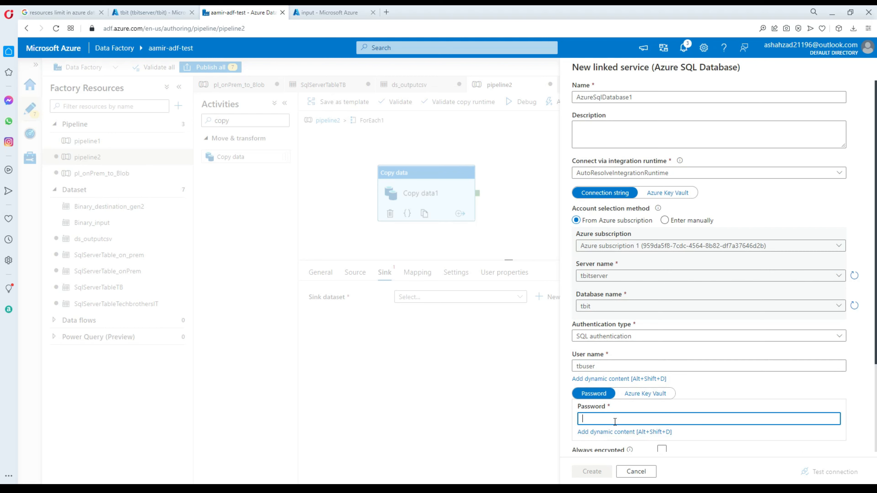
type("••••")
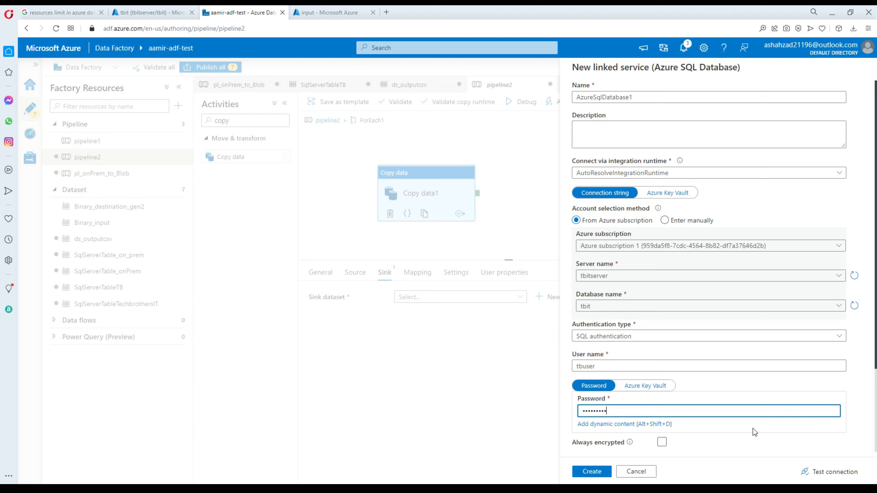
left_click(815, 473)
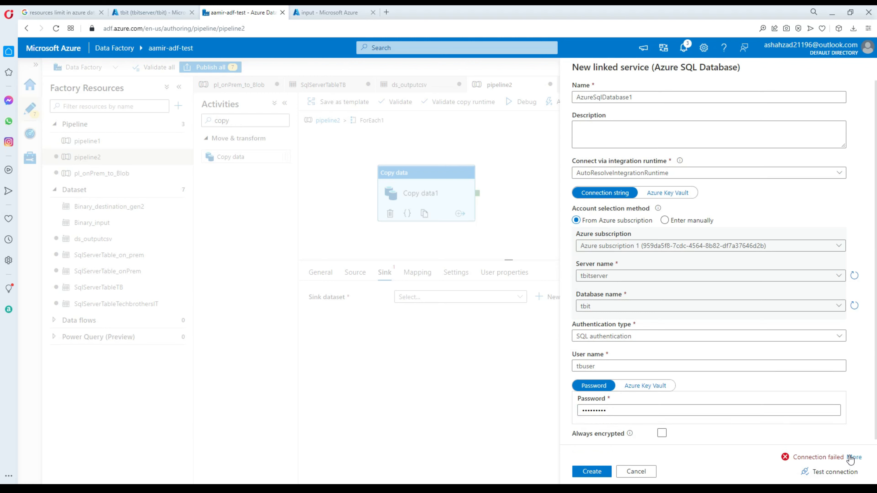
left_click(853, 456)
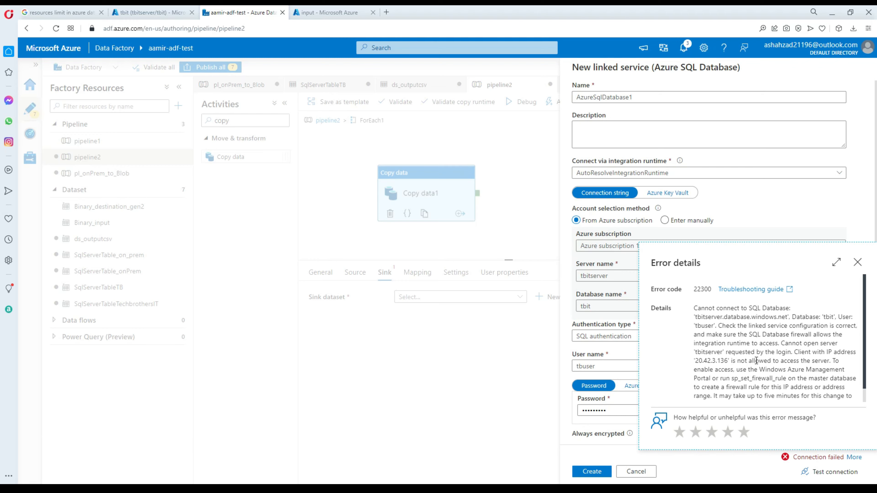
Allow Azure services and resources to access tbitserver in its firewall settings and save.
left_click(334, 12)
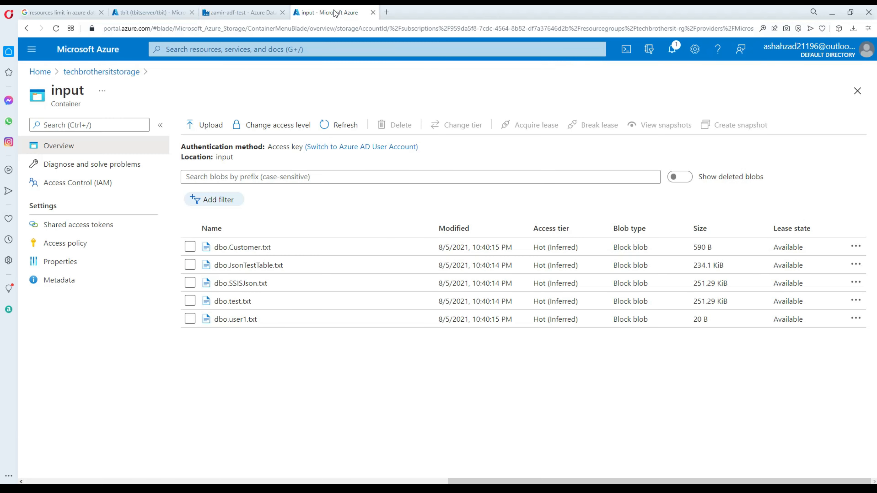
left_click(163, 12)
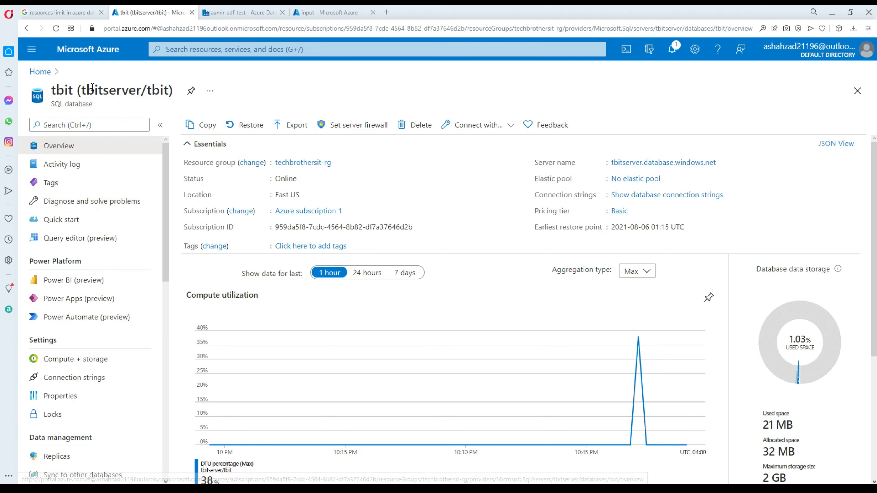
left_click(617, 164)
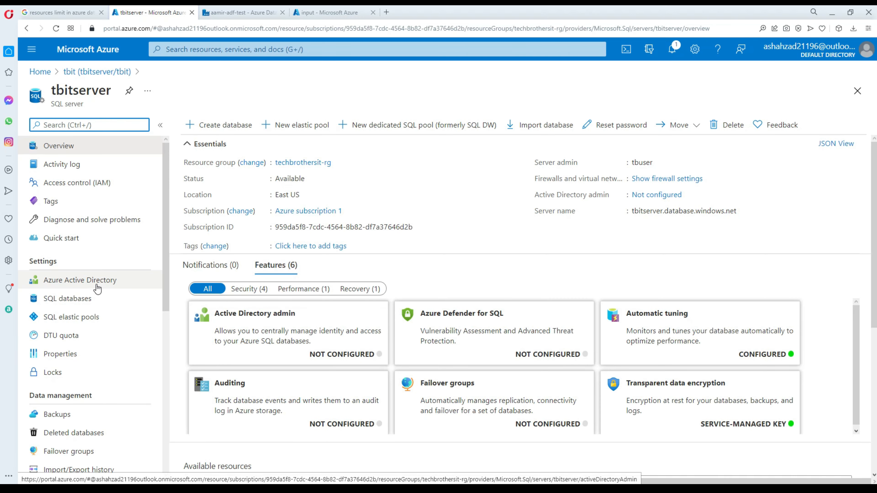
scroll(105, 285, "down", 3)
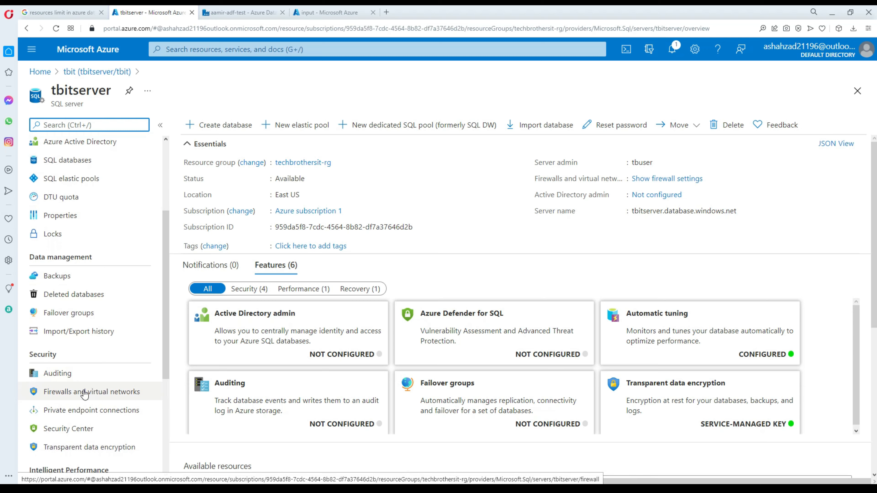
left_click(86, 394)
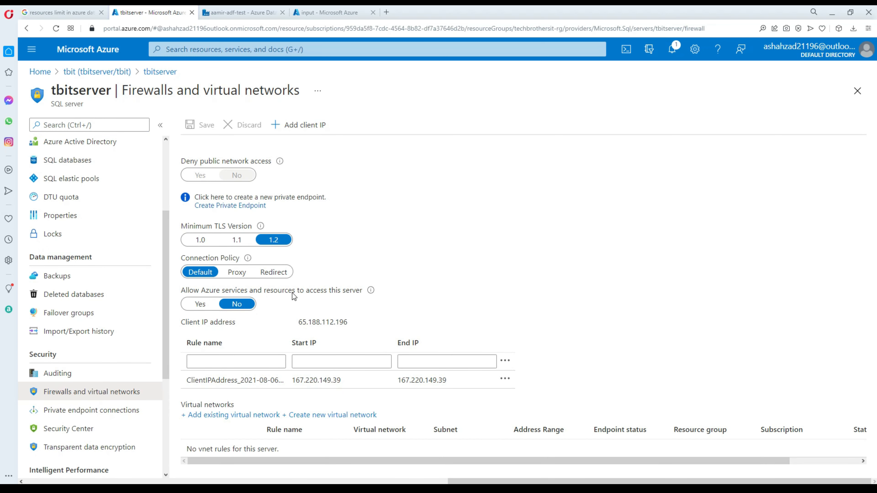
left_click(203, 307)
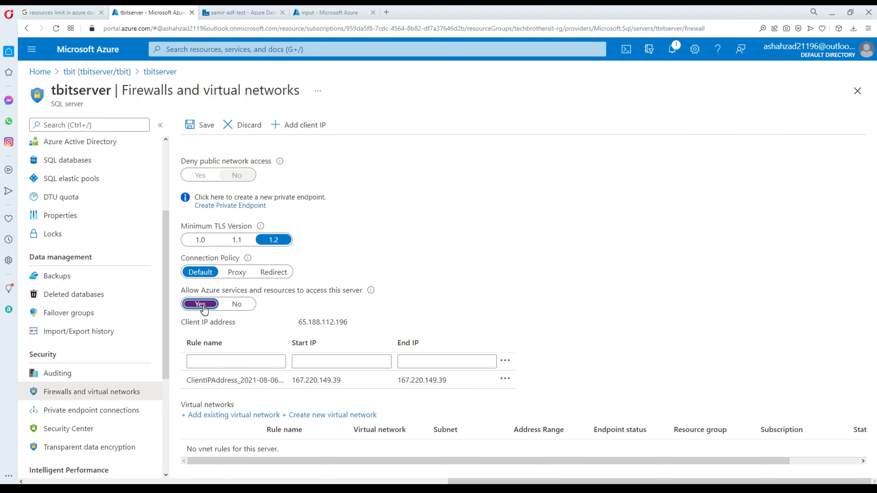
left_click(203, 126)
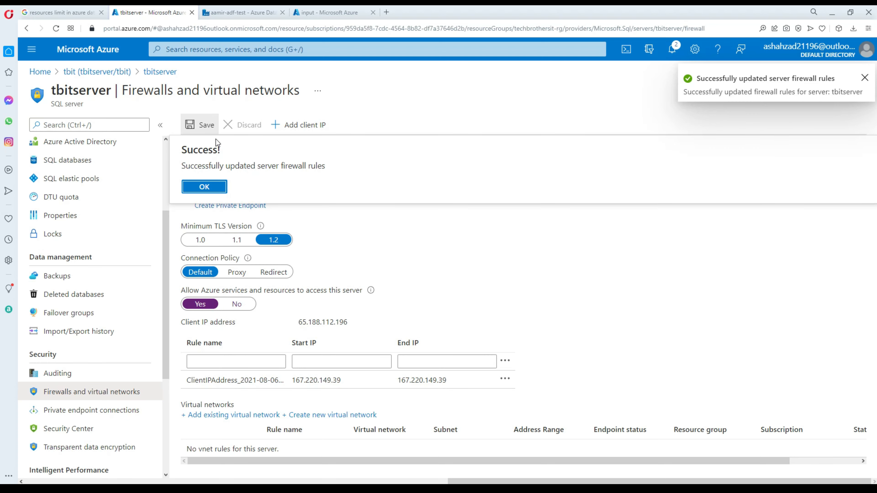
left_click(206, 190)
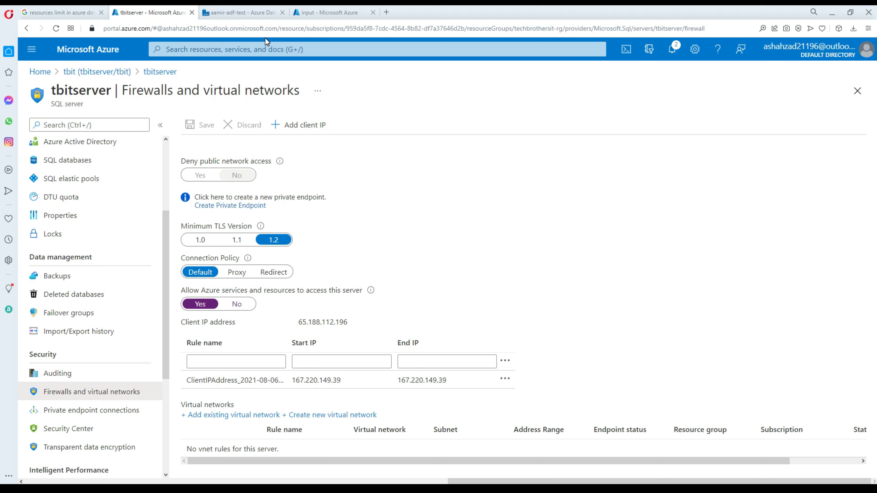
left_click(244, 12)
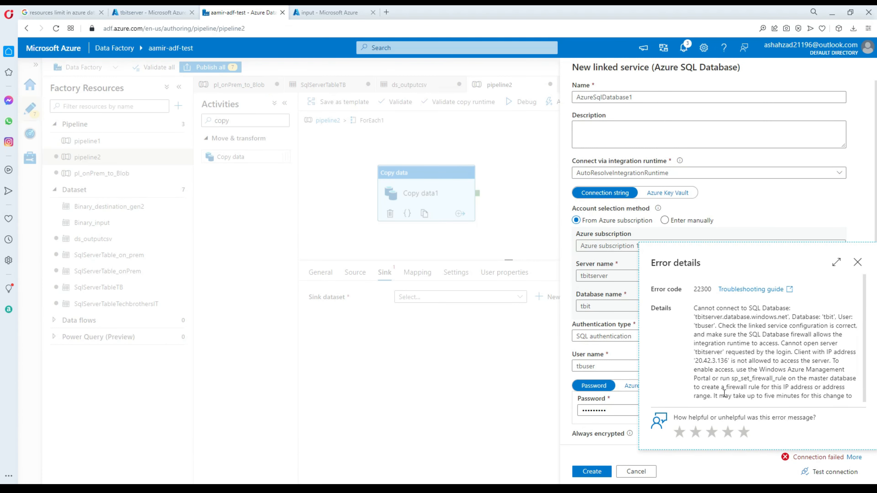
Retest successfully, create the linked service as AzureSqlDatabase_tbit, and confirm the sink dataset properties.
left_click(858, 263)
left_click(831, 472)
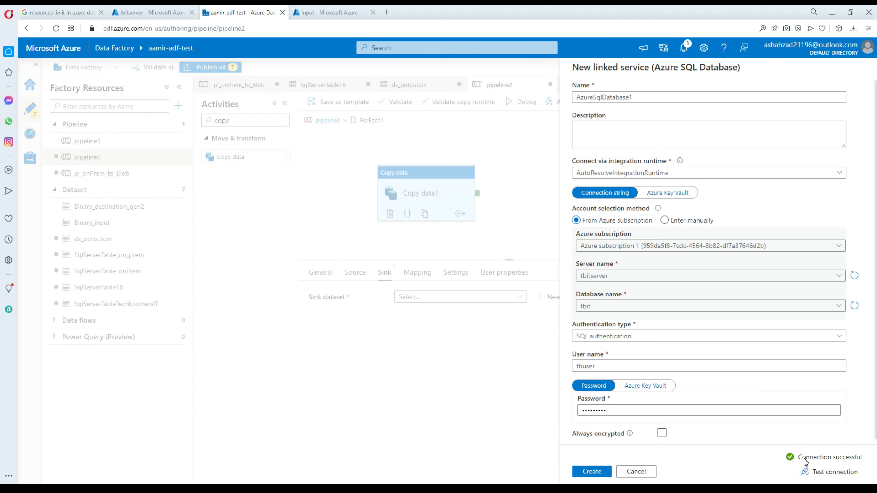
left_click(152, 12)
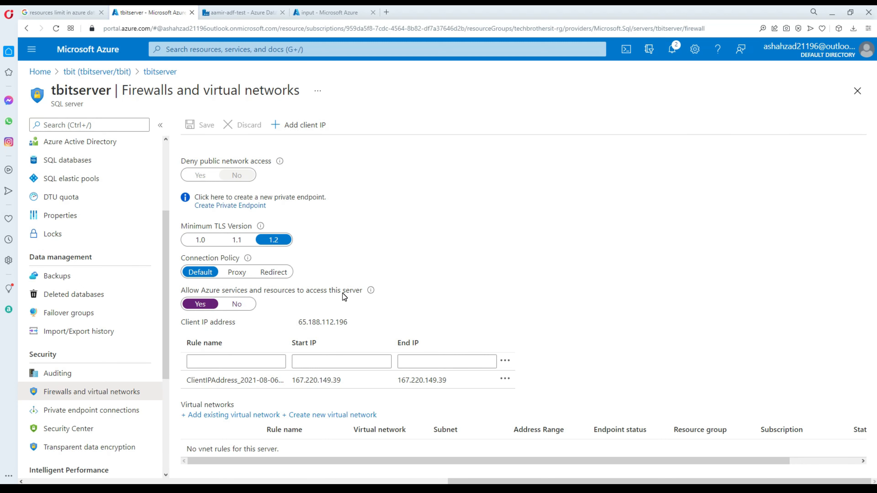
left_click(222, 9)
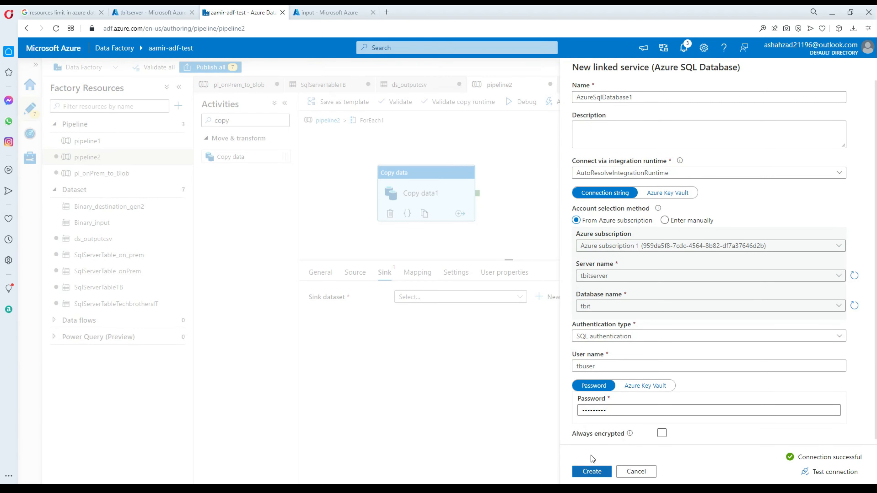
left_click(645, 97)
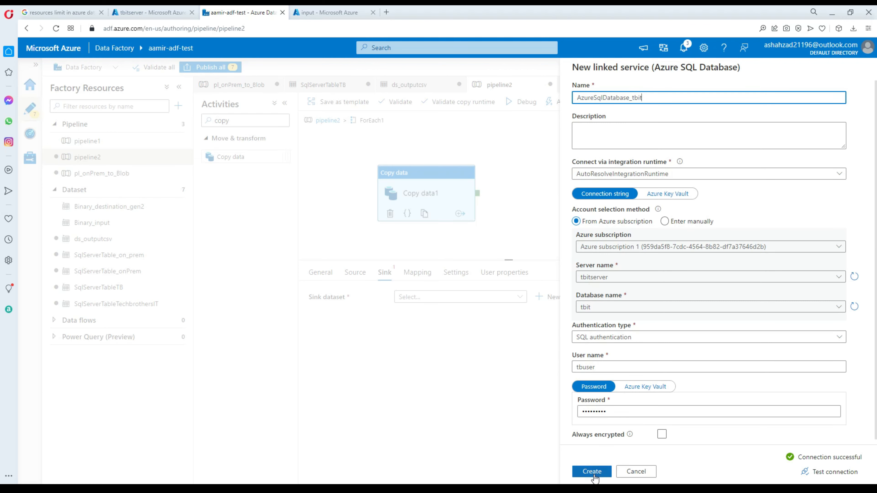
left_click(592, 472)
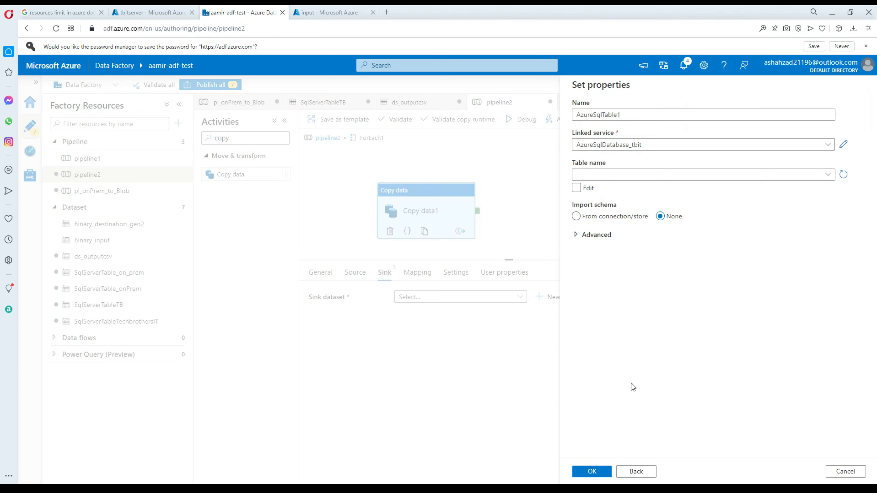
left_click(591, 470)
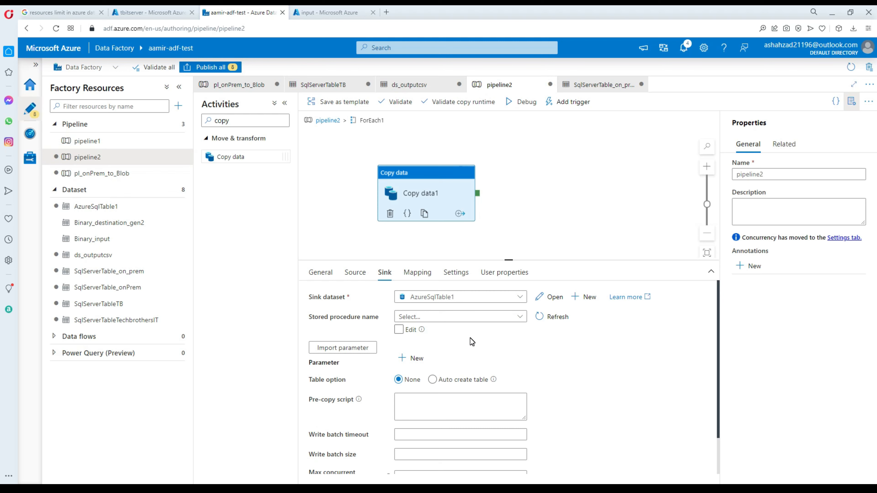
Set the sink's table option to Auto create table and open the AzureSqlTable1 dataset.
left_click(432, 380)
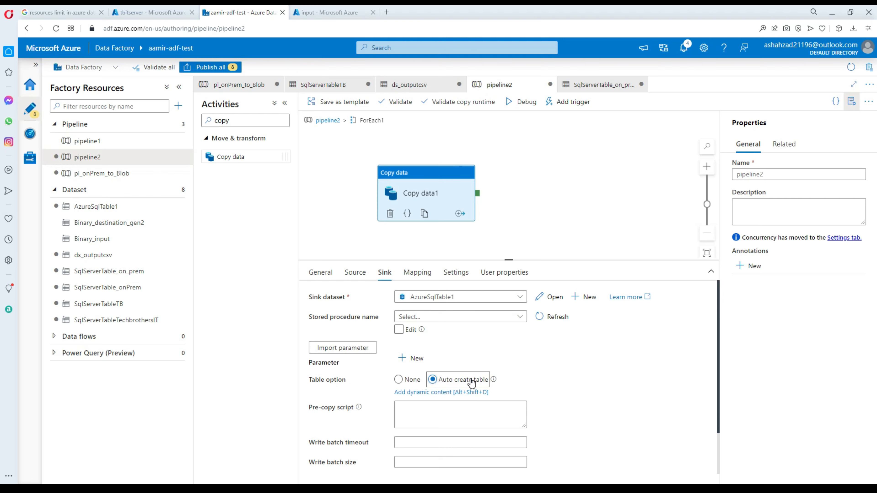
left_click(449, 380)
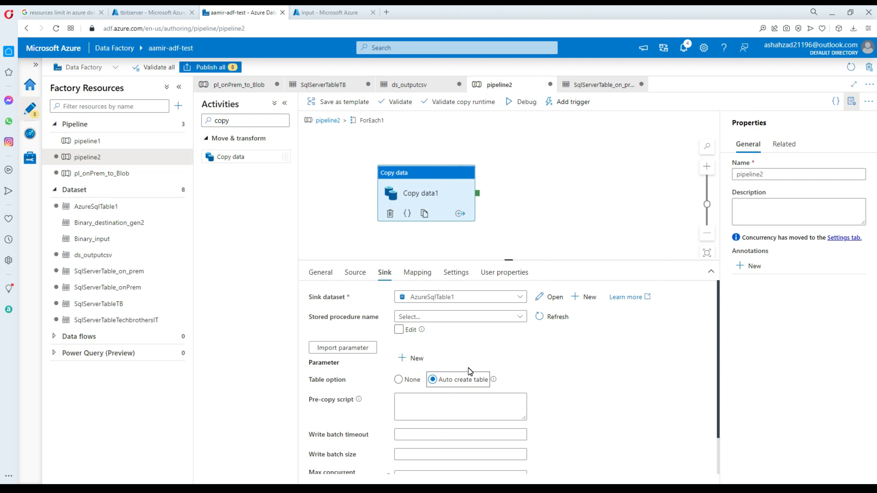
scroll(469, 369, "down", 1)
scroll(469, 365, "up", 1)
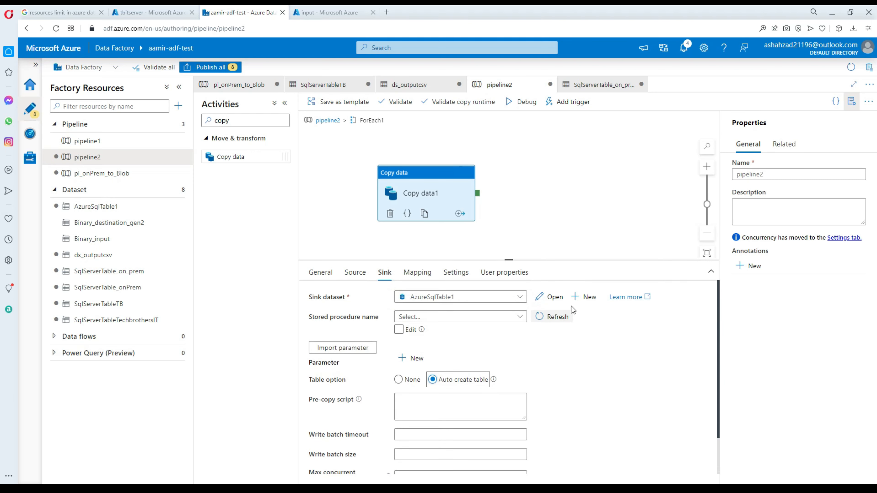
left_click(551, 304)
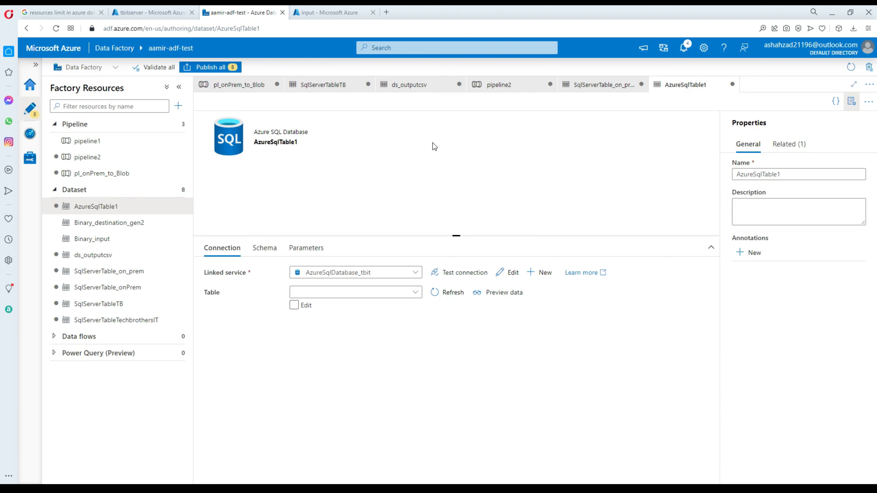
Validate pipeline2, which reports that Copy data1 needs a table.
left_click(497, 87)
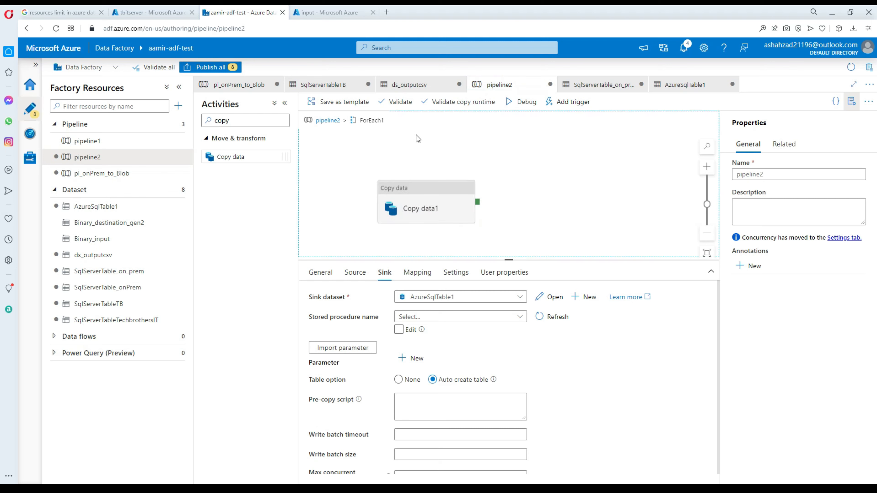
left_click(412, 143)
left_click(441, 103)
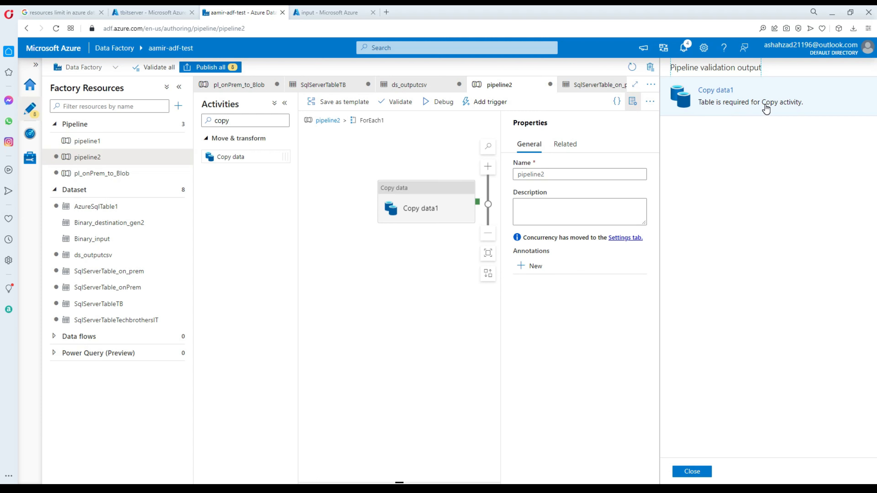
left_click(697, 474)
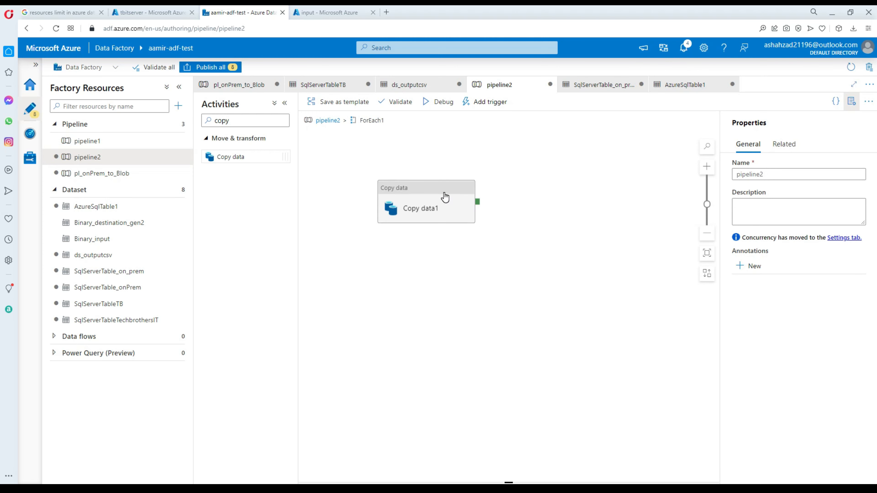
Set Copy data1's sink stored procedure to None and open the AzureSqlTable1 sink dataset.
left_click(445, 196)
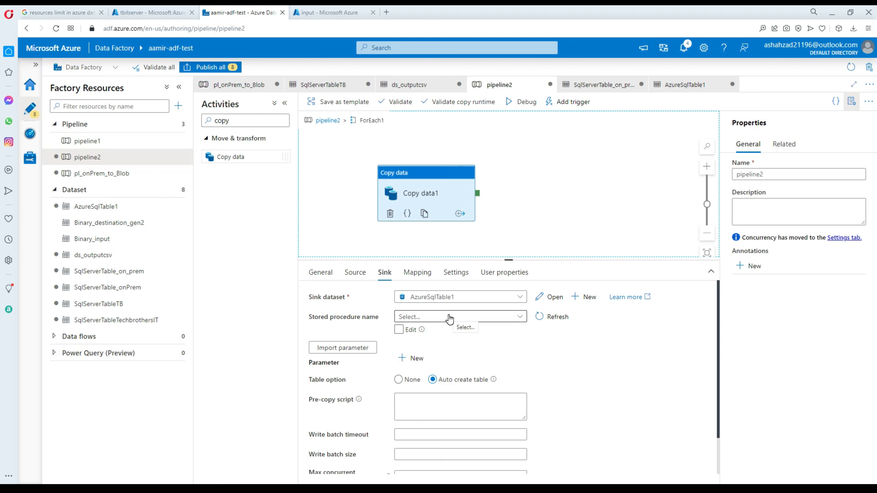
left_click(449, 319)
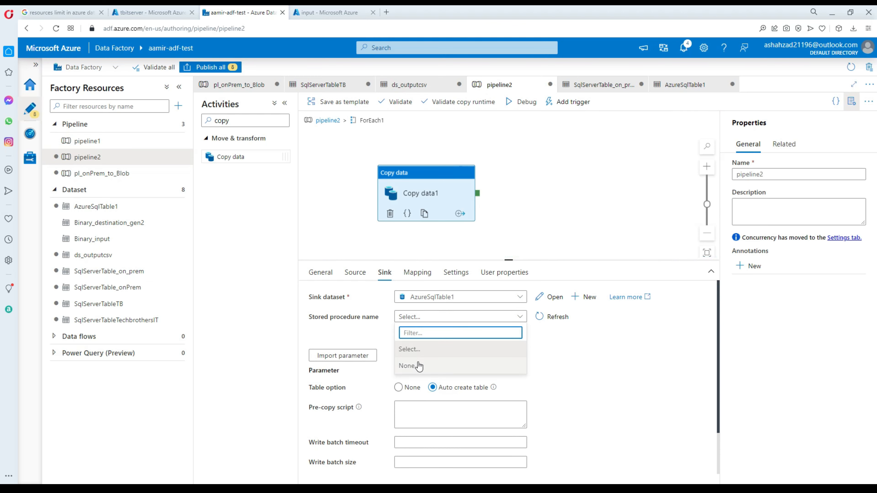
left_click(428, 365)
left_click(567, 362)
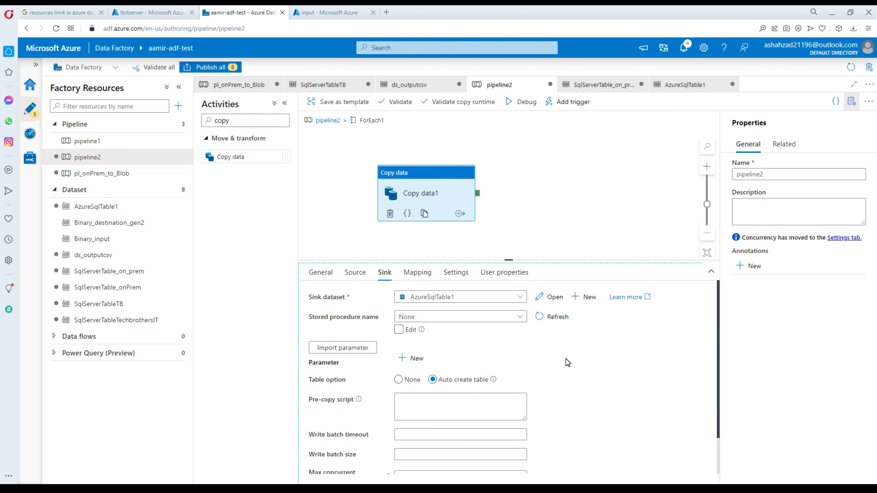
scroll(567, 362, "down", 1)
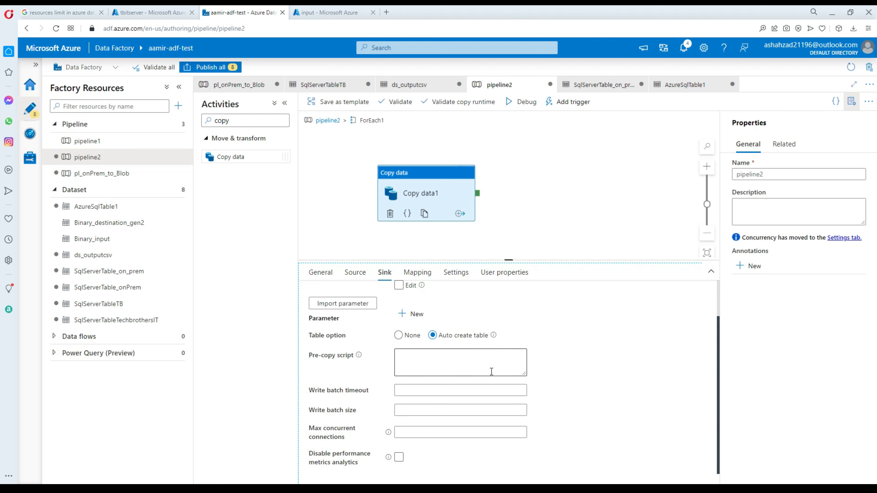
scroll(570, 359, "up", 1)
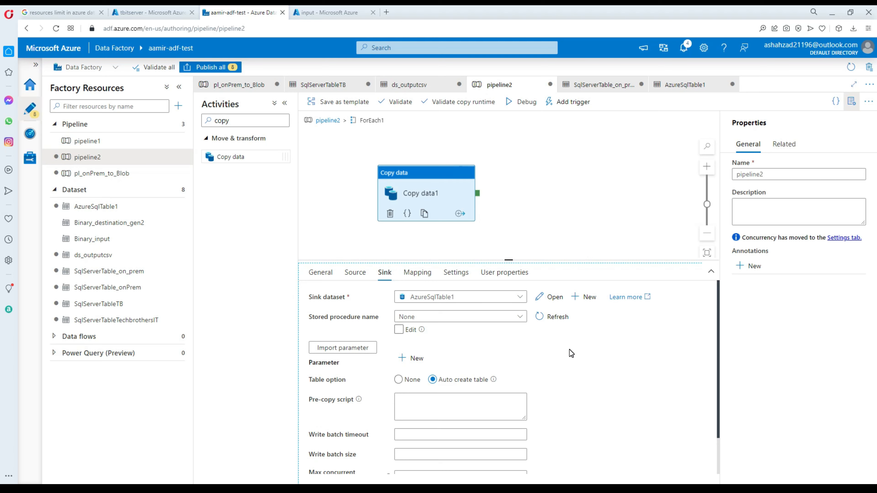
left_click(552, 297)
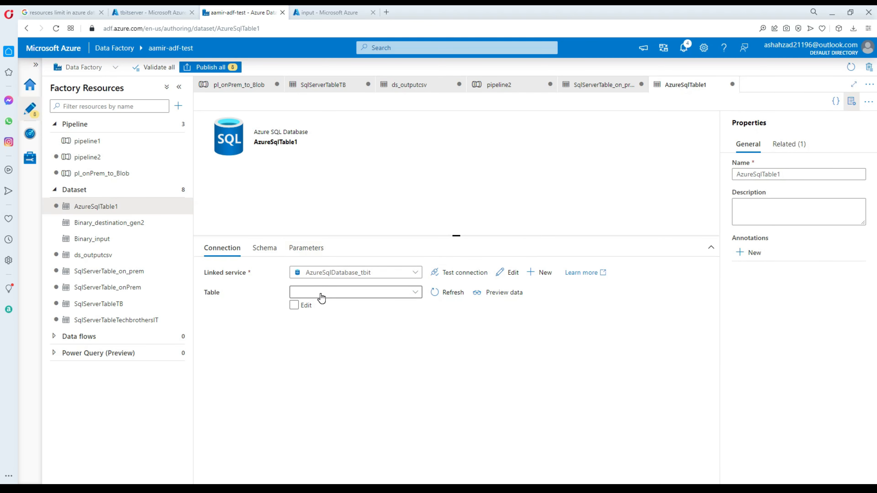
Enable manual schema and table entry on AzureSqlTable1's connection settings.
left_click(294, 306)
left_click(295, 307)
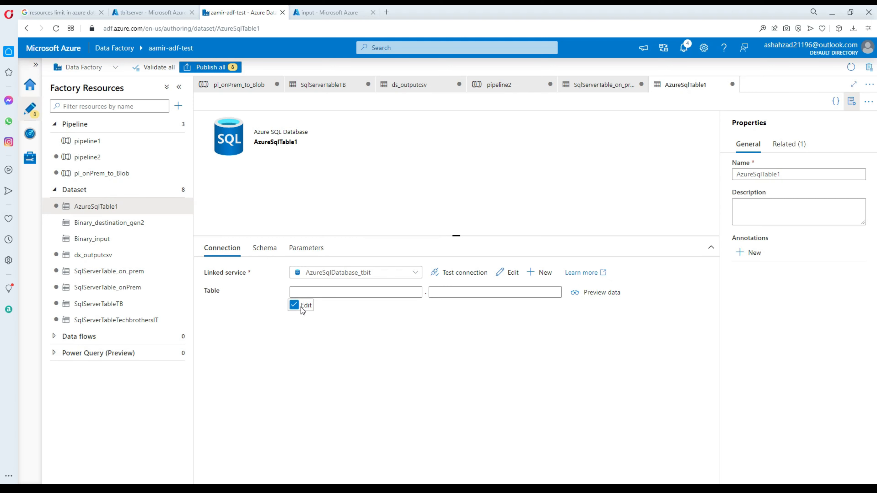
left_click(305, 306)
left_click(306, 307)
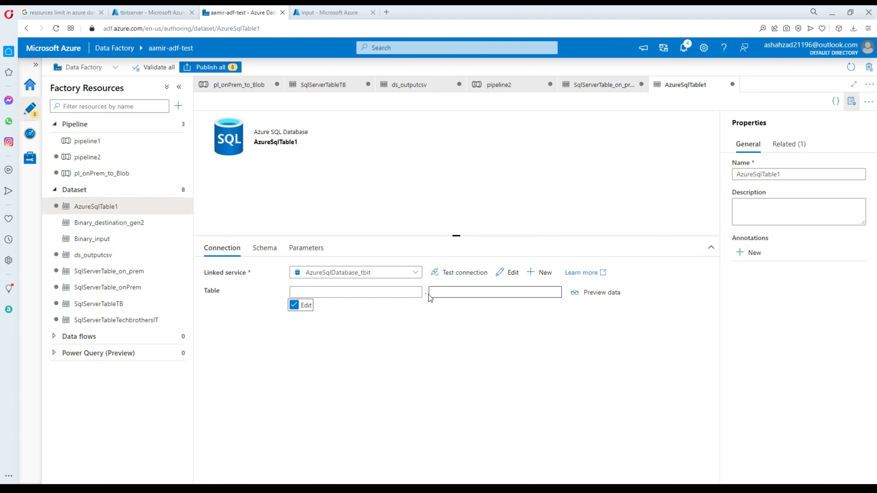
left_click(397, 293)
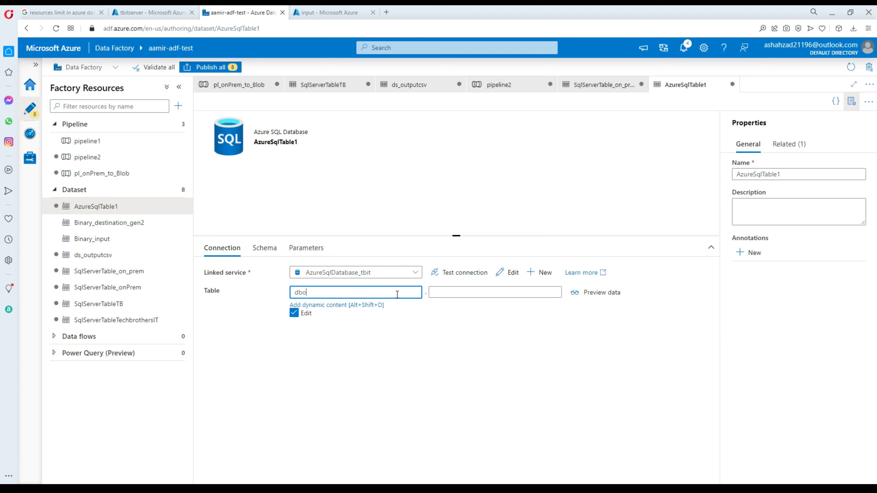
left_click(454, 291)
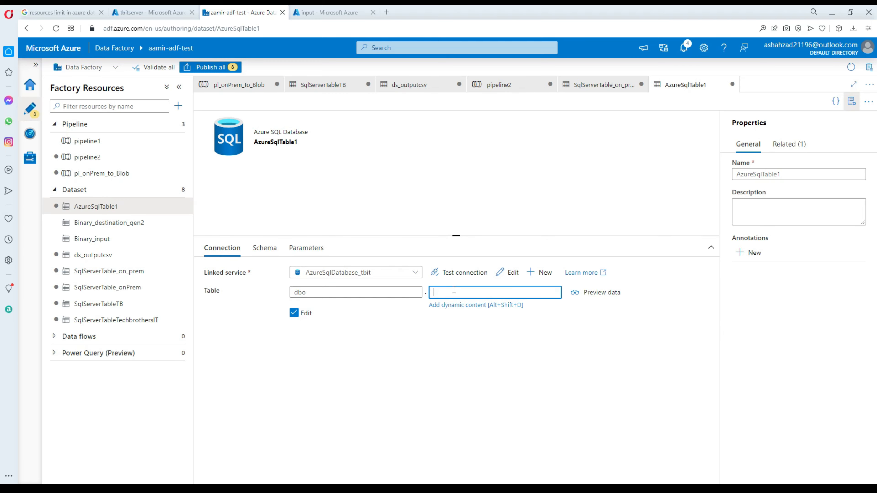
left_click(457, 305)
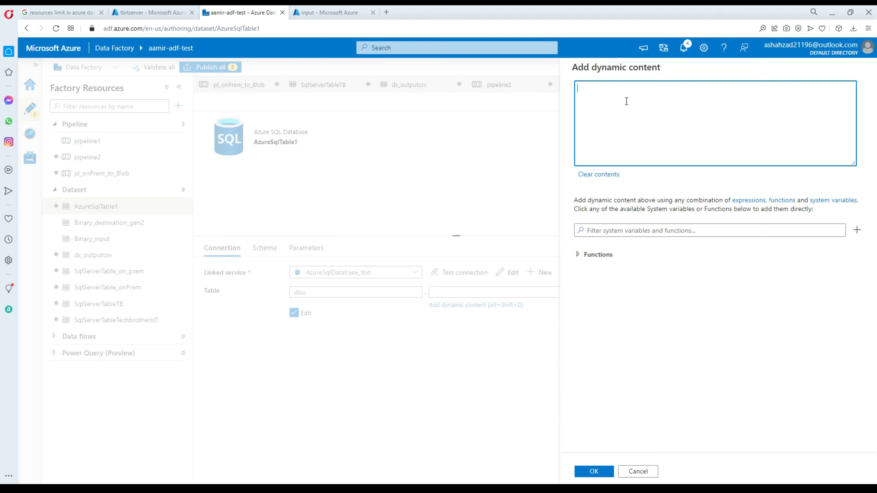
left_click(637, 472)
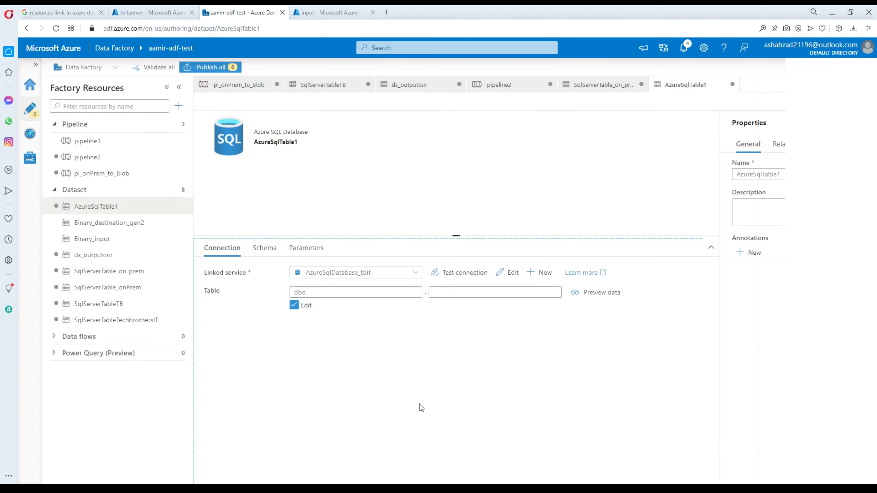
Add a DestinationTable parameter to the AzureSqlTable1 dataset.
left_click(319, 249)
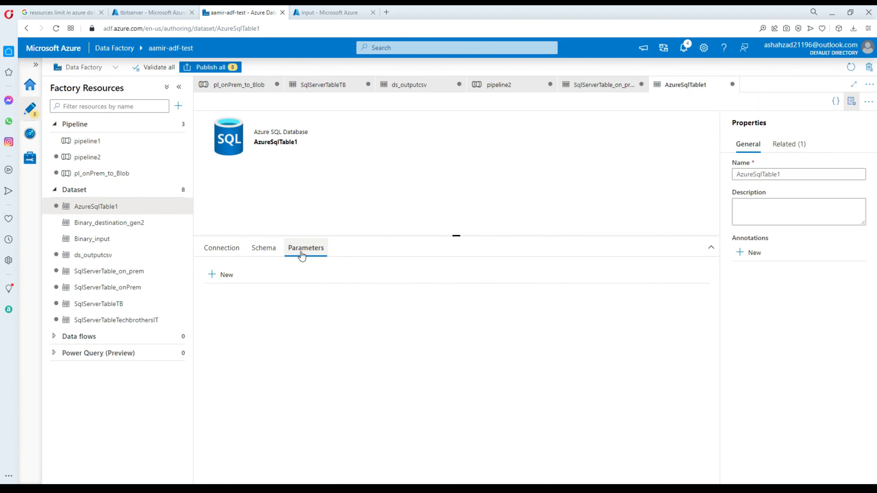
left_click(221, 274)
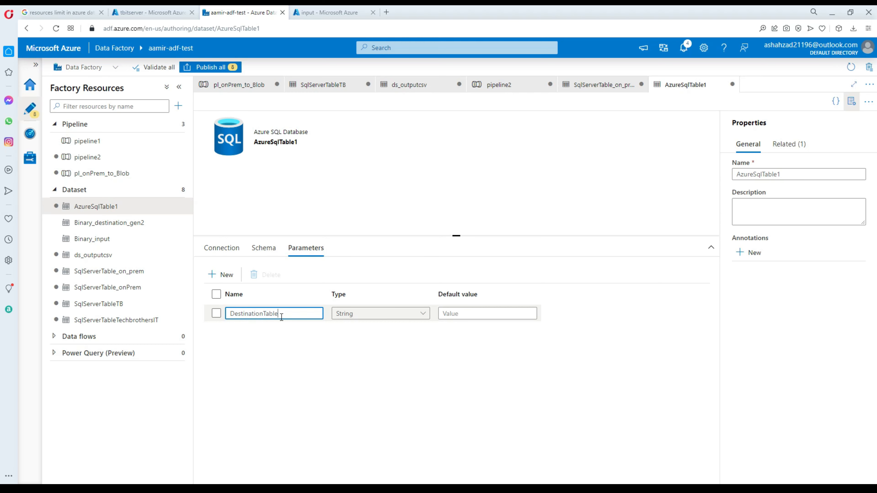
left_click(229, 252)
left_click(438, 292)
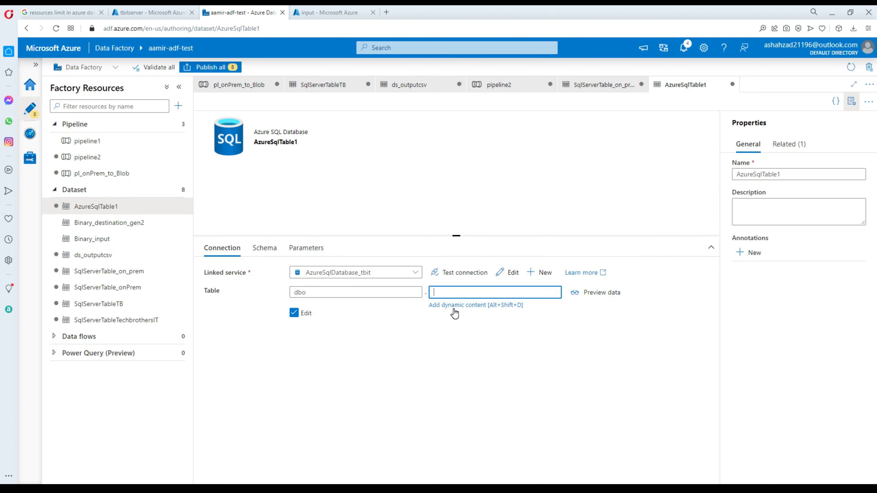
left_click(456, 310)
left_click(607, 294)
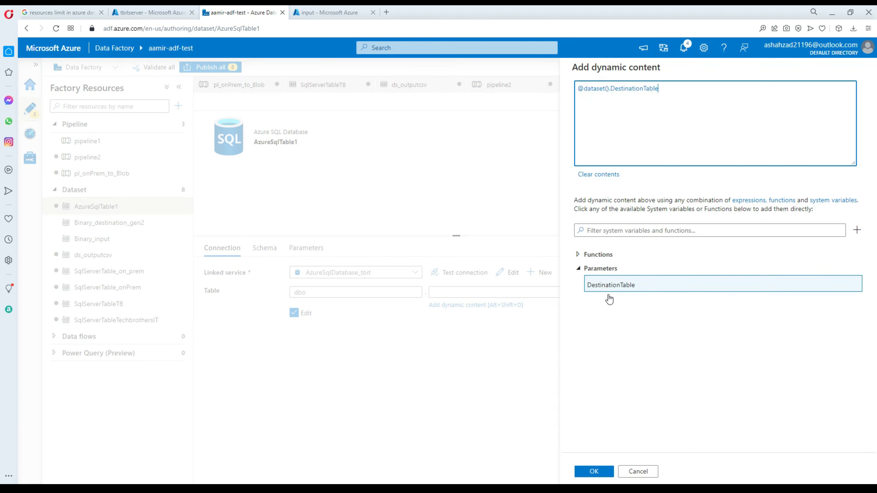
left_click(607, 472)
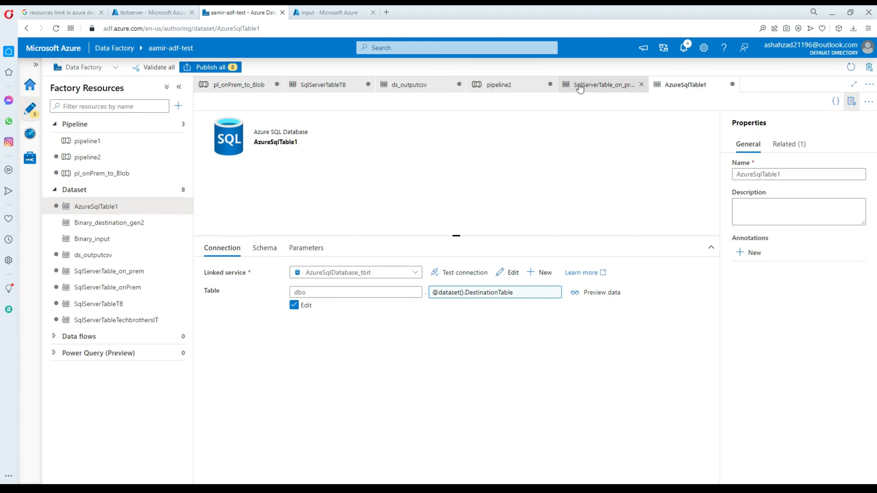
left_click(598, 89)
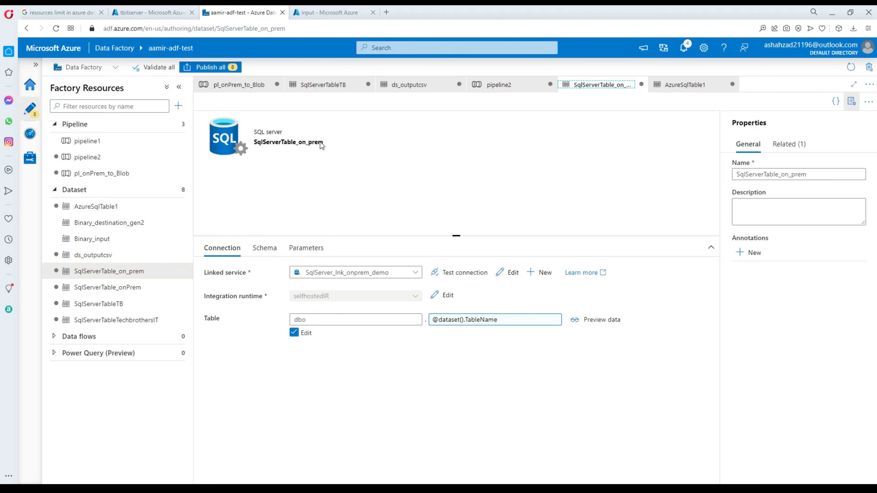
left_click(522, 93)
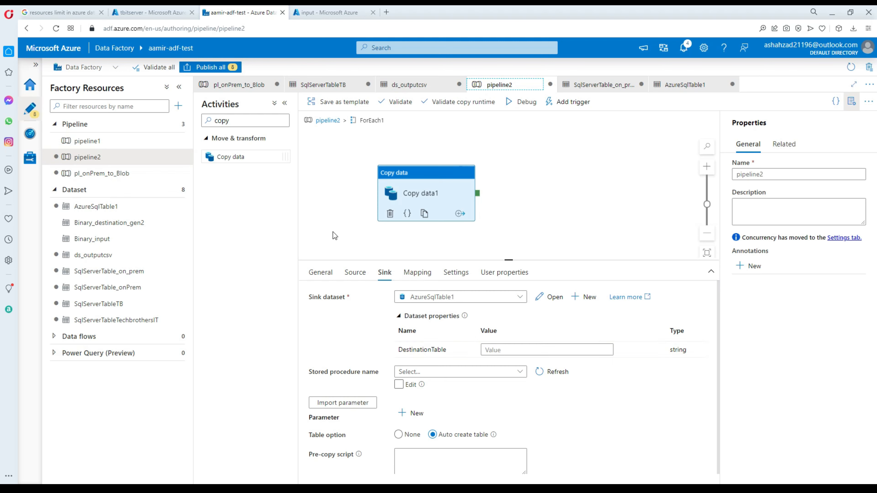
left_click(503, 349)
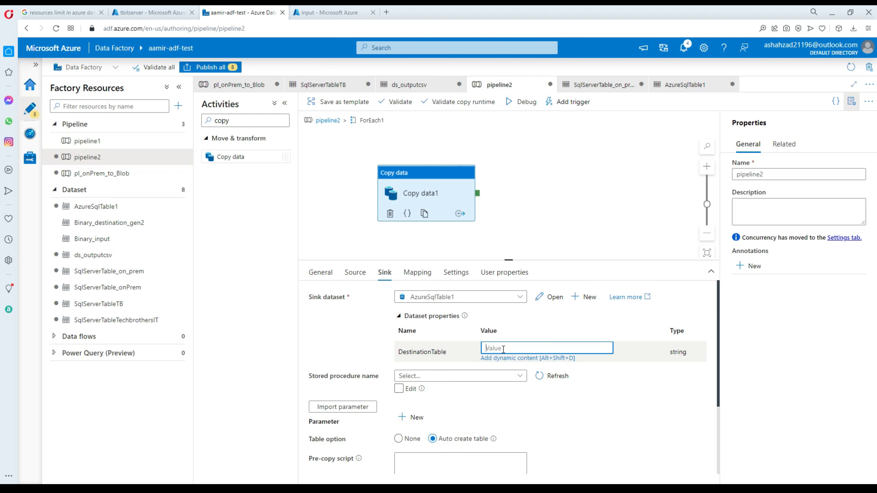
left_click(507, 360)
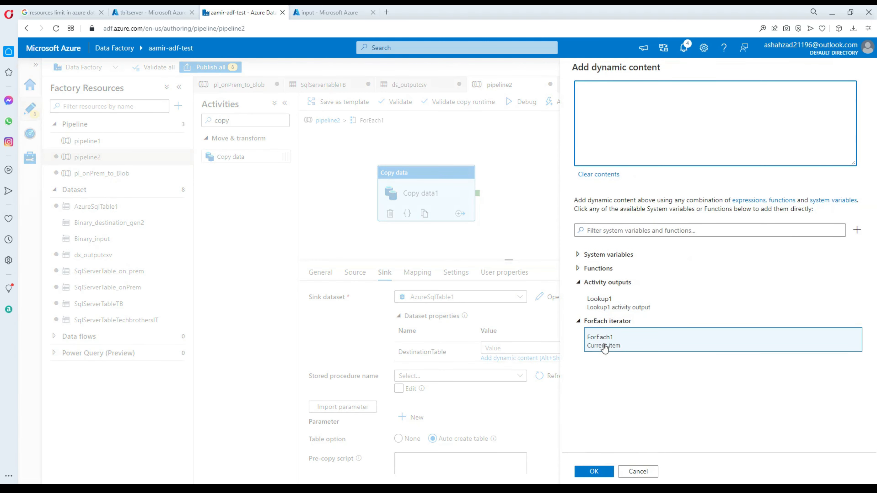
left_click(604, 347)
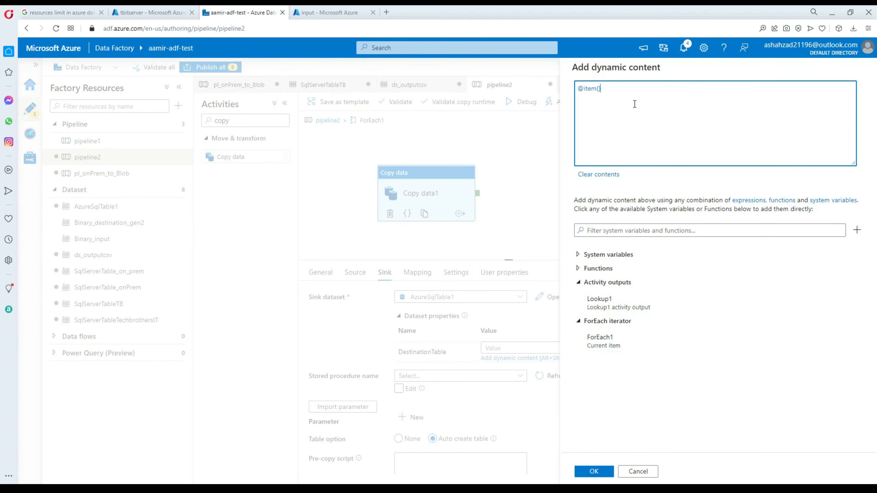
type(".name")
left_click(593, 471)
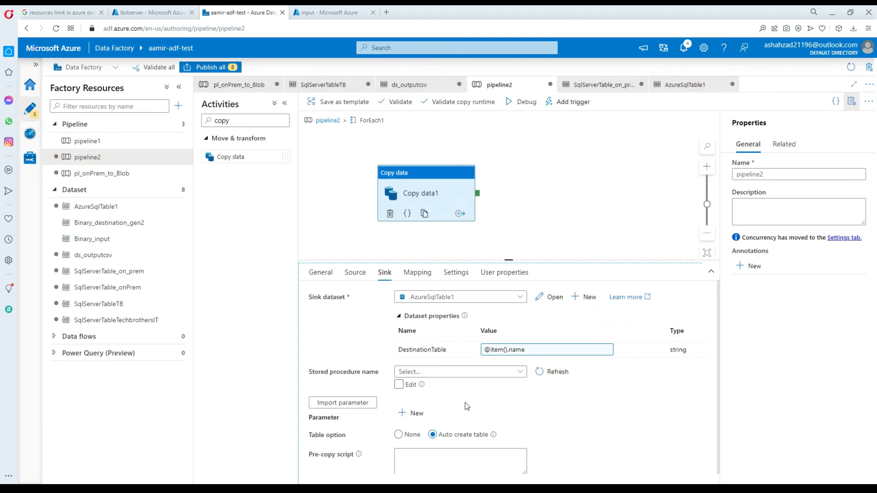
left_click(354, 273)
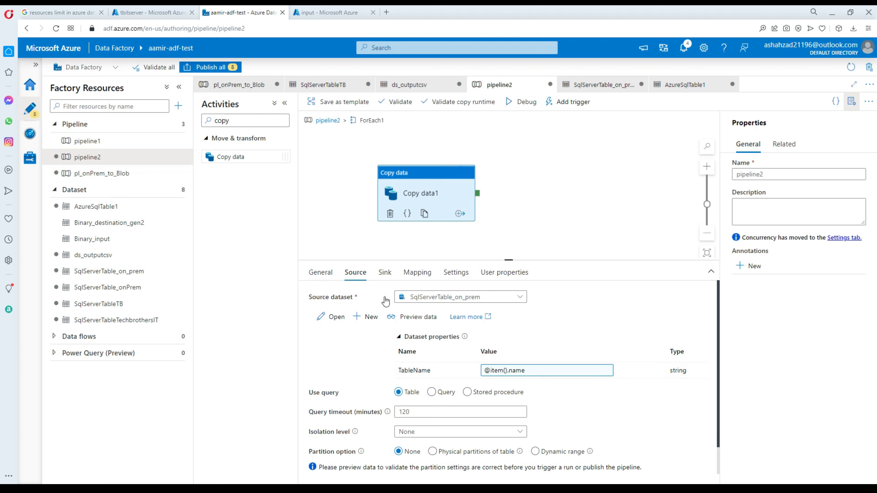
left_click(385, 273)
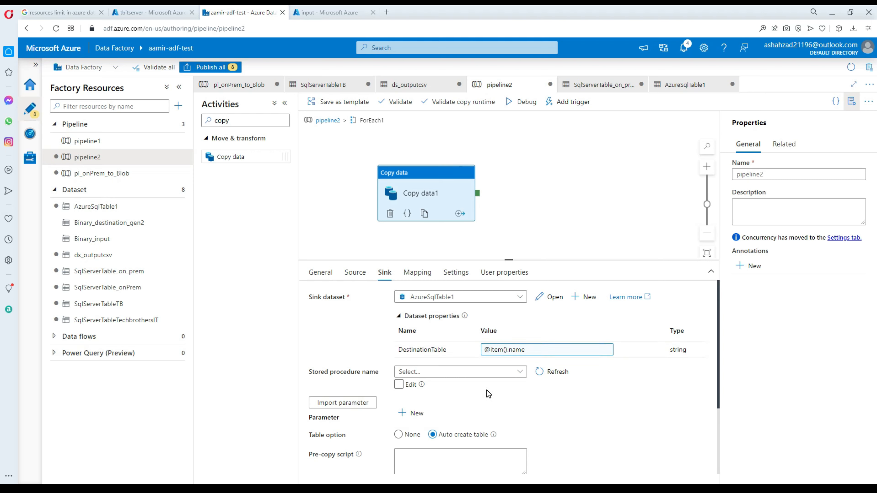
scroll(484, 394, "down", 1)
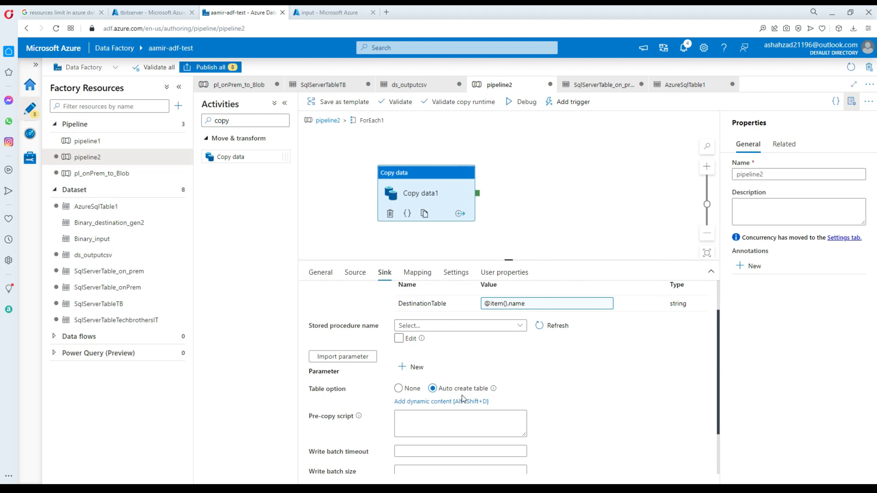
Launch a debug run of pipeline2, then switch to SQL Server Management Studio.
left_click(504, 173)
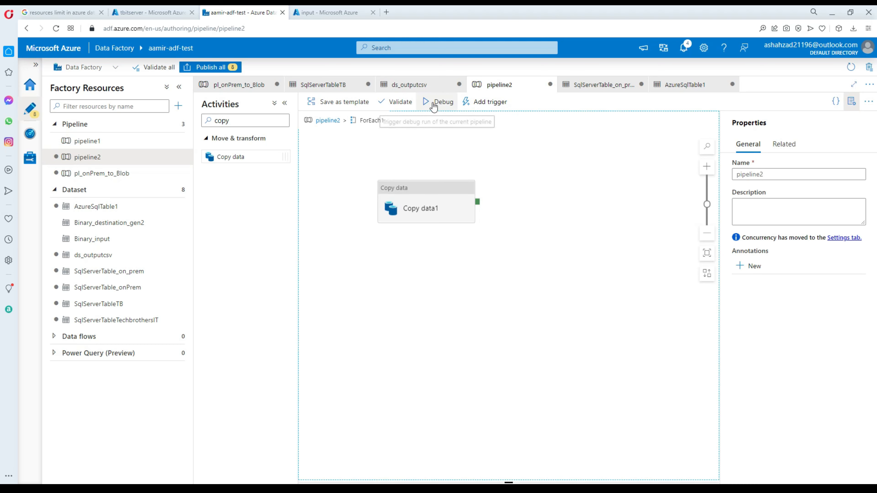
left_click(435, 102)
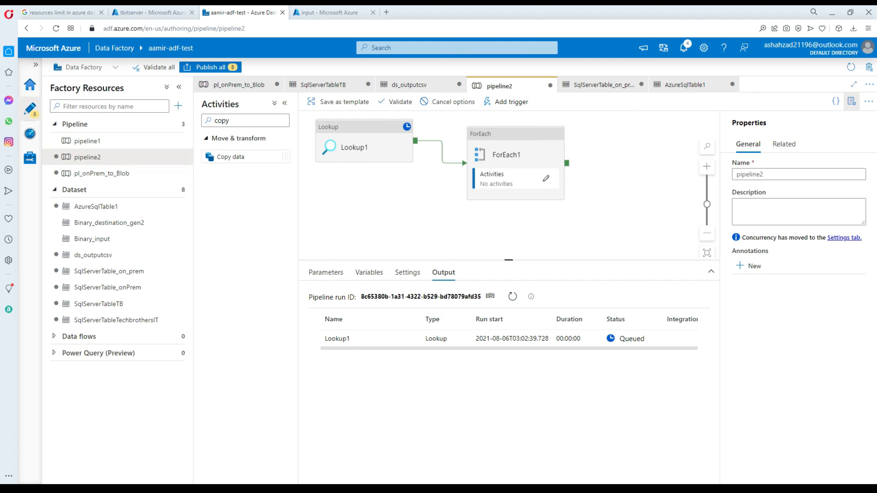
key("alt+Tab")
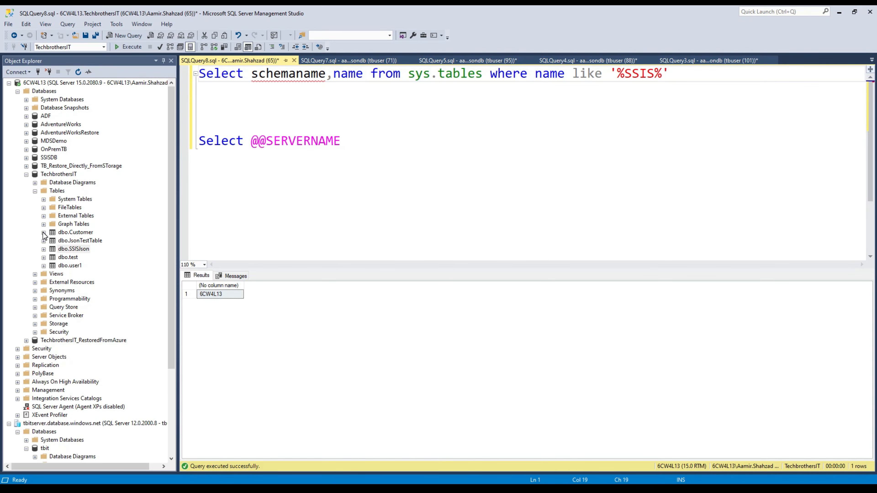
left_click(43, 233)
left_click(78, 248)
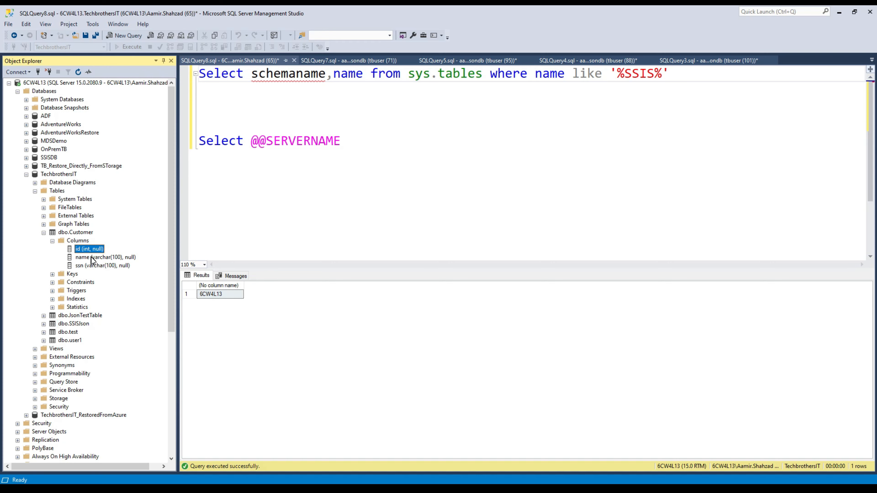
left_click(90, 259)
left_click(97, 266)
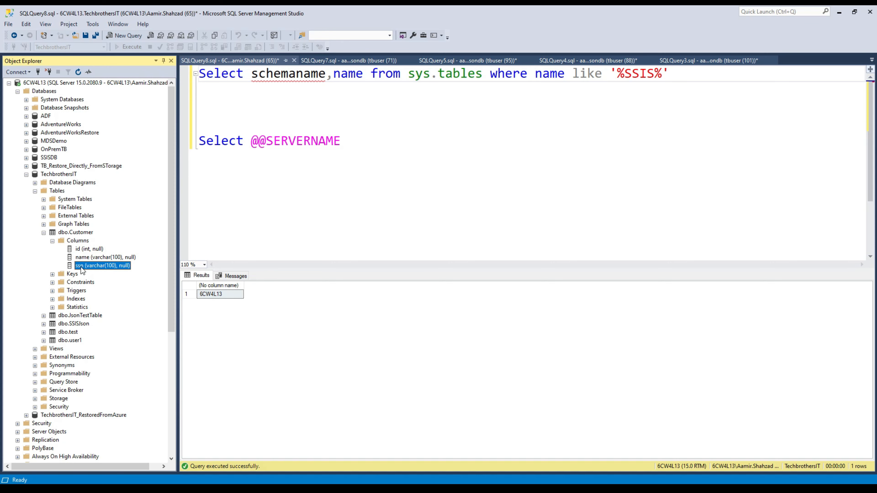
left_click(83, 235)
left_click(84, 249)
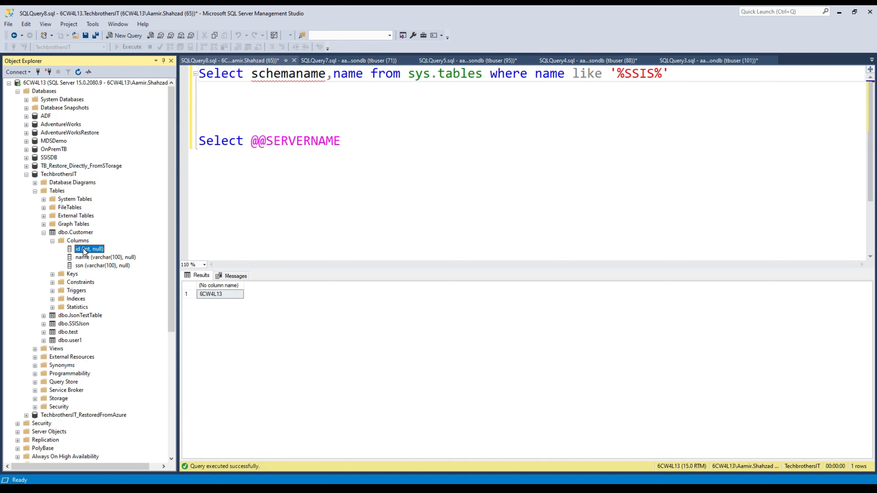
key("Down")
key("Down")
left_click(52, 241)
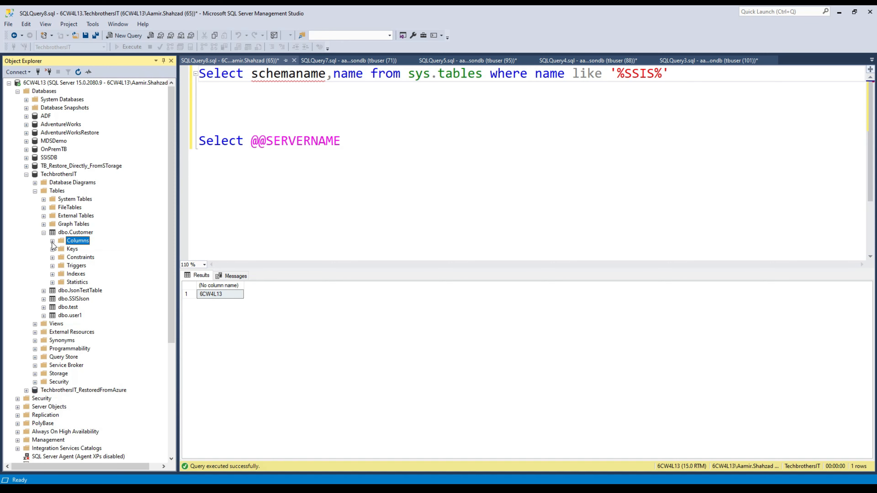
left_click(43, 233)
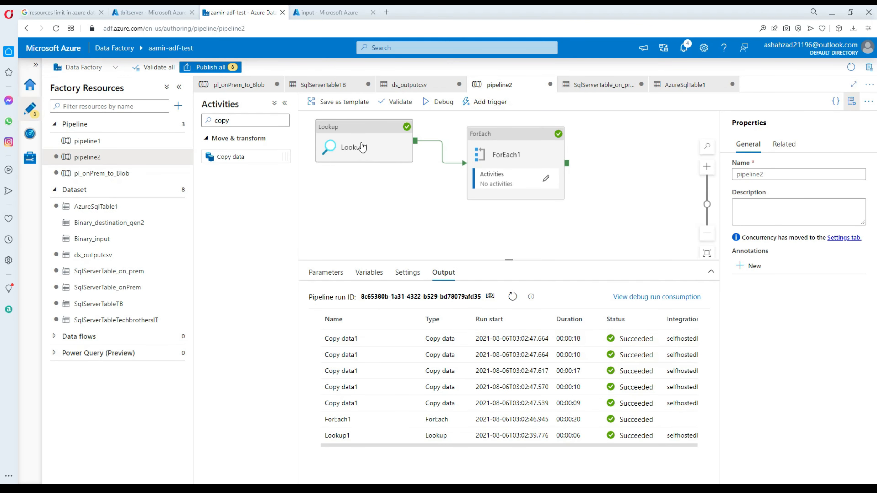
Review the Lookup1 query and ForEach1 items after the successful run, then return to SSMS.
left_click(366, 136)
left_click(493, 135)
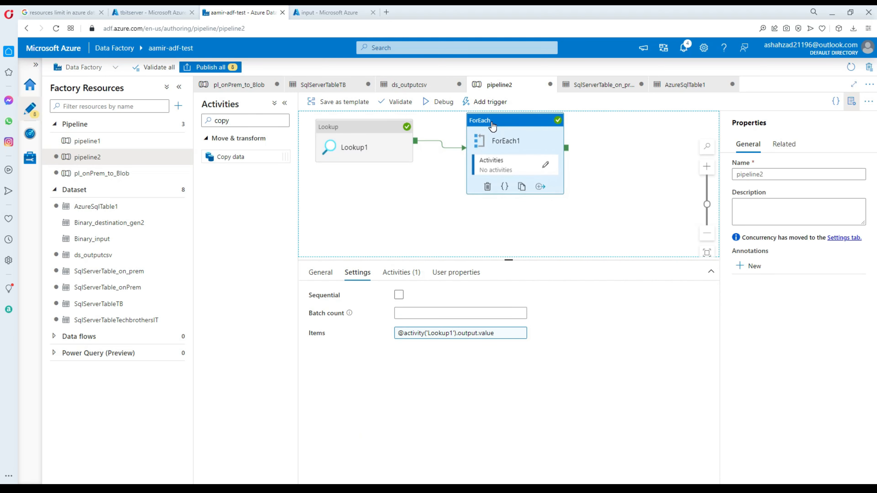
left_click_drag(391, 163, 392, 172)
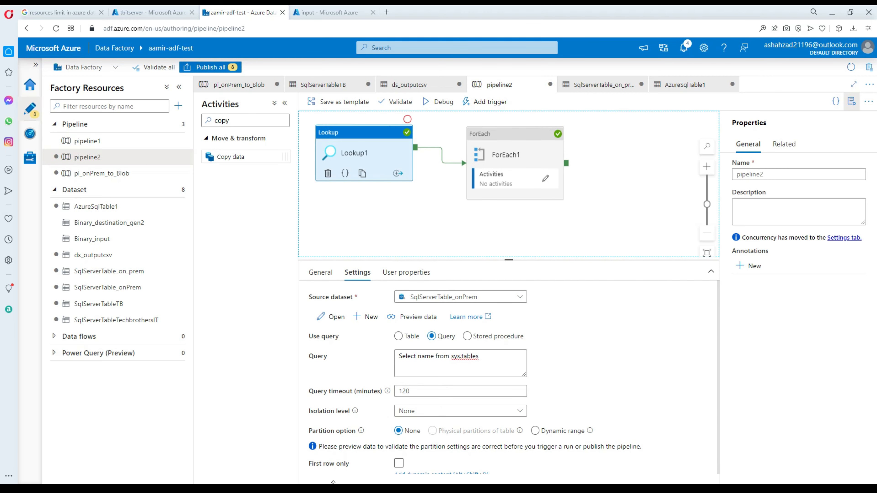
key("alt+Tab")
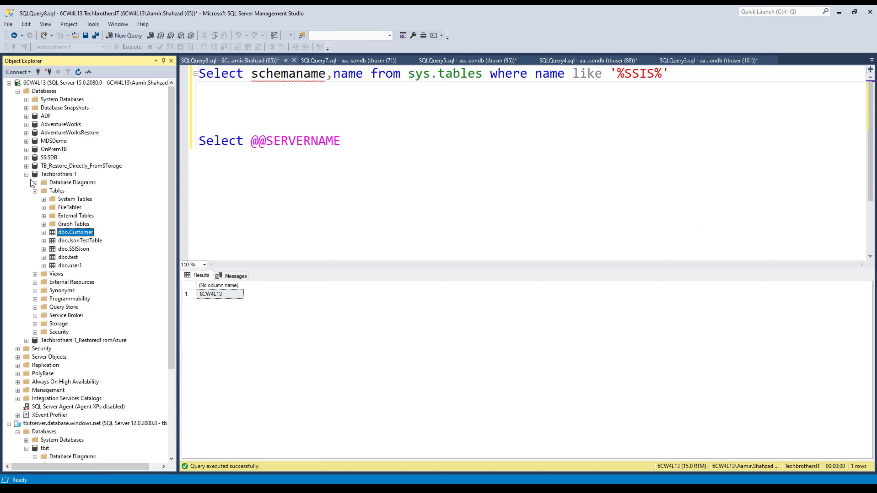
Refresh tbit's tables and inspect the copied dbo.Customer columns id, name and ssn.
left_click(27, 174)
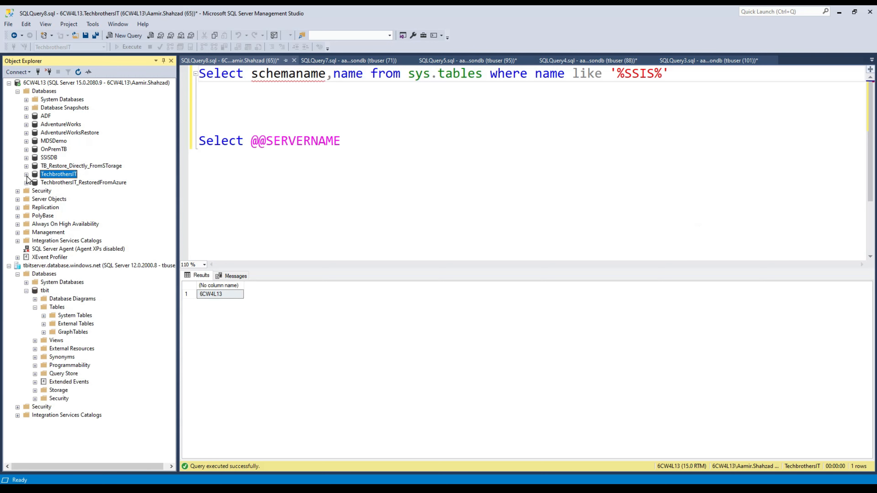
left_click(55, 307)
left_click(78, 72)
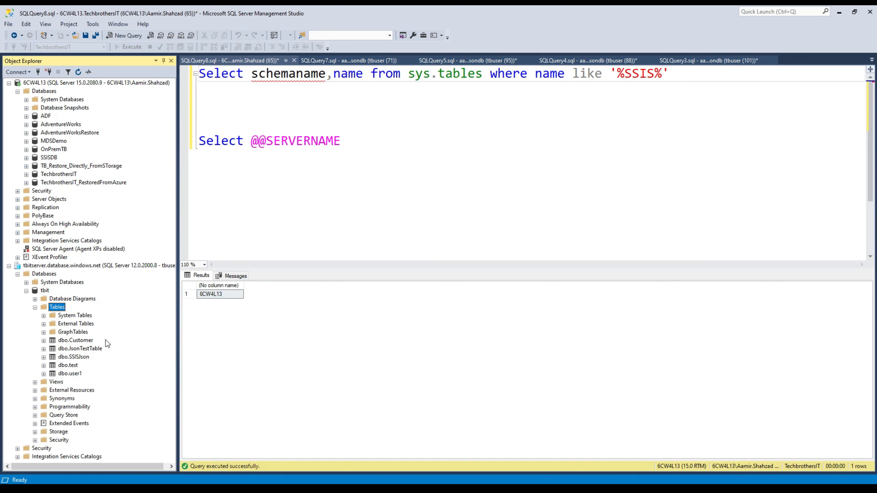
left_click(84, 343)
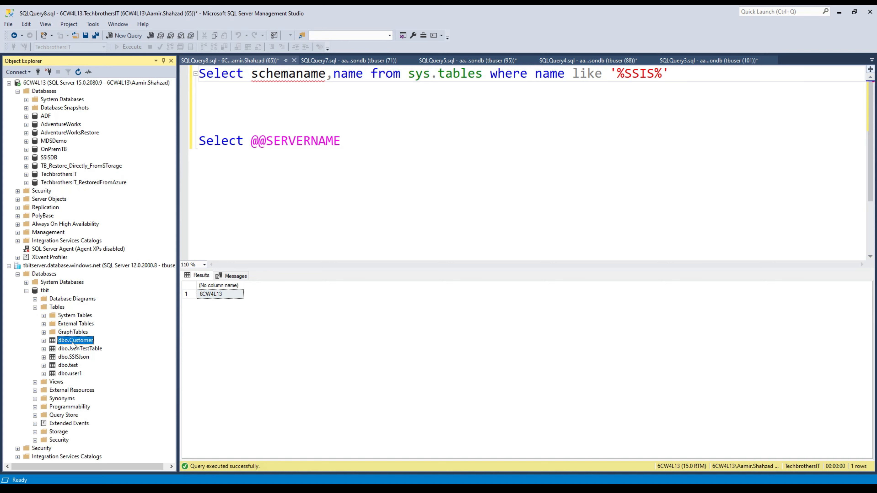
left_click(44, 341)
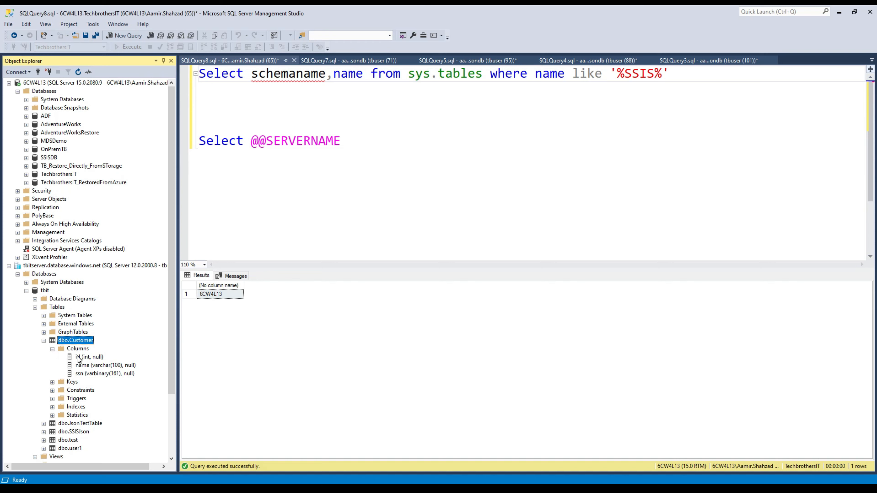
left_click(79, 357)
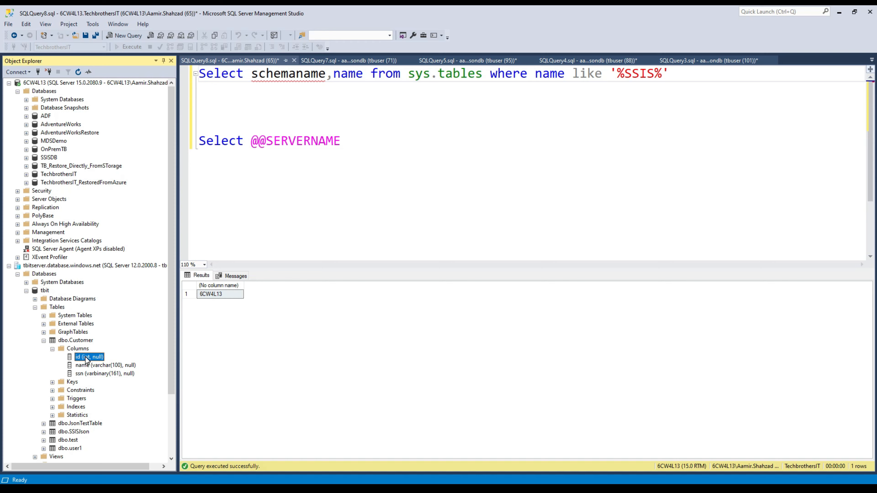
left_click(87, 367)
left_click(97, 375)
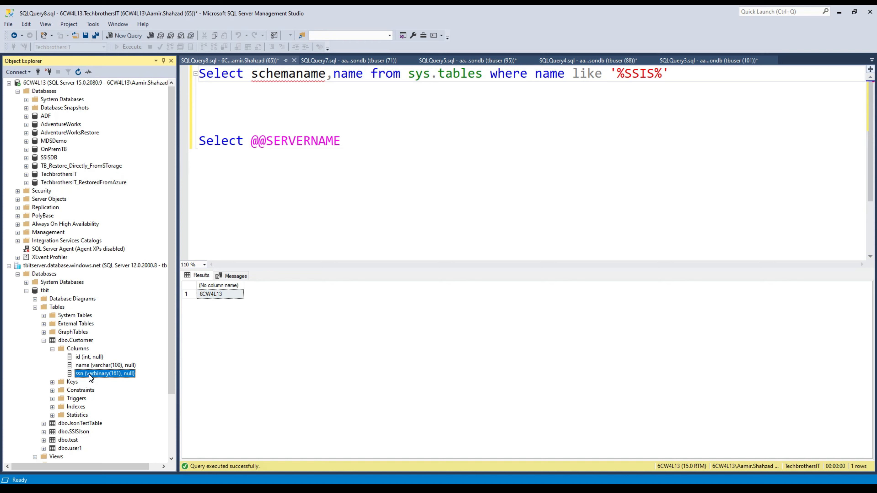
Inspect the Azure dbo.JsonTestTable columns id, email, gender and ip_address.
left_click(52, 349)
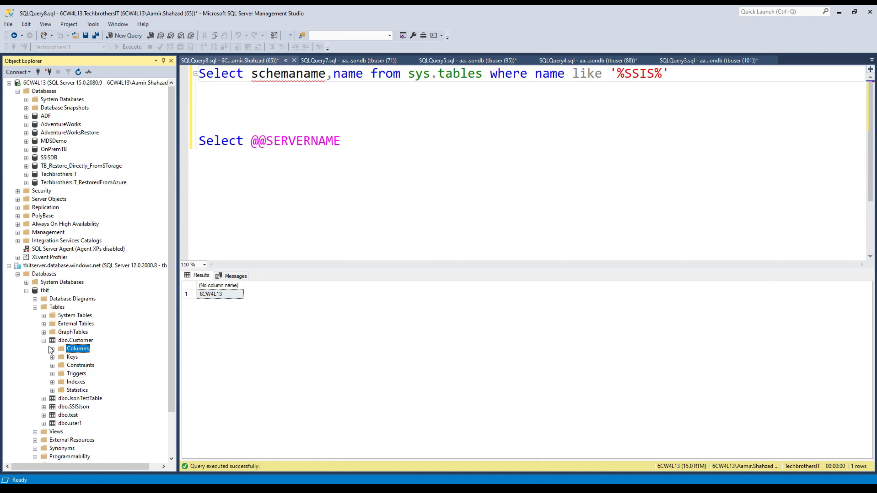
left_click(43, 340)
left_click(44, 349)
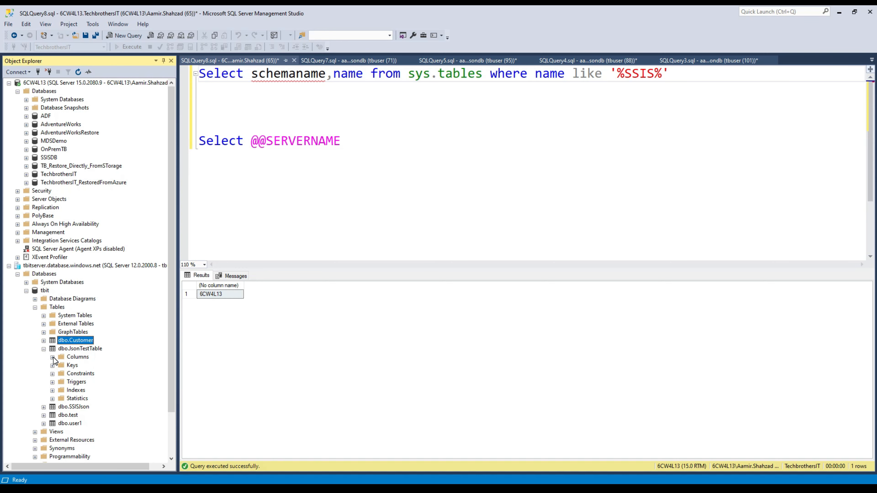
left_click(52, 357)
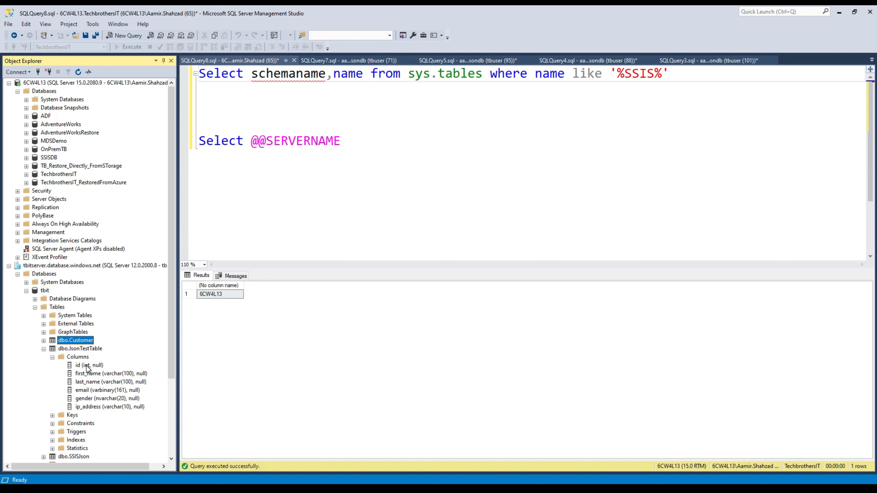
left_click(86, 365)
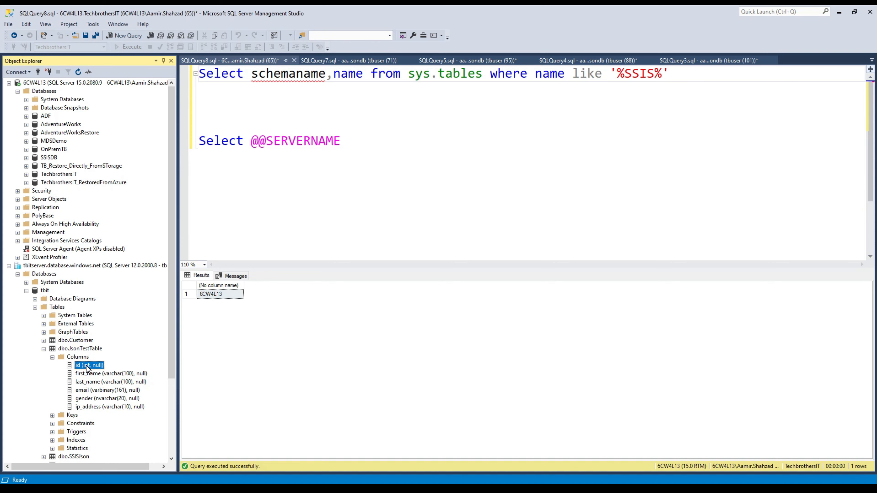
left_click(123, 391)
left_click(120, 400)
left_click(120, 407)
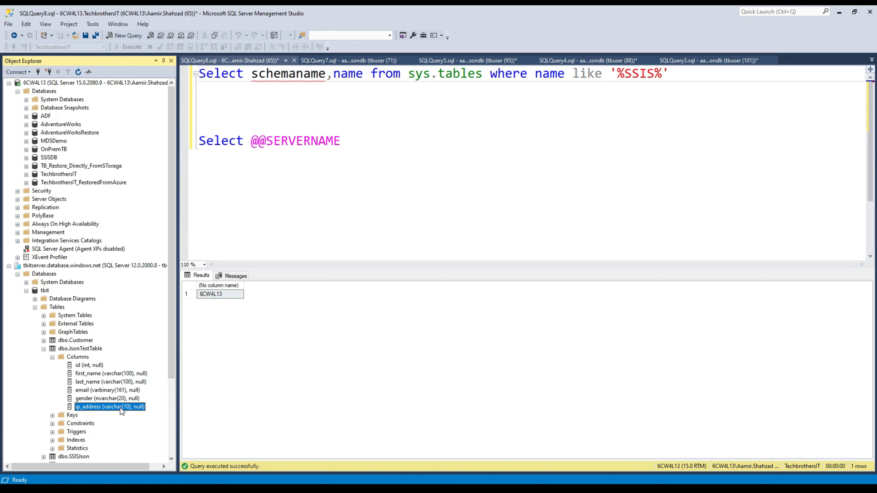
Compare the on-prem JsonTestTable email type varchar(100) with Azure's varbinary(161).
left_click(49, 175)
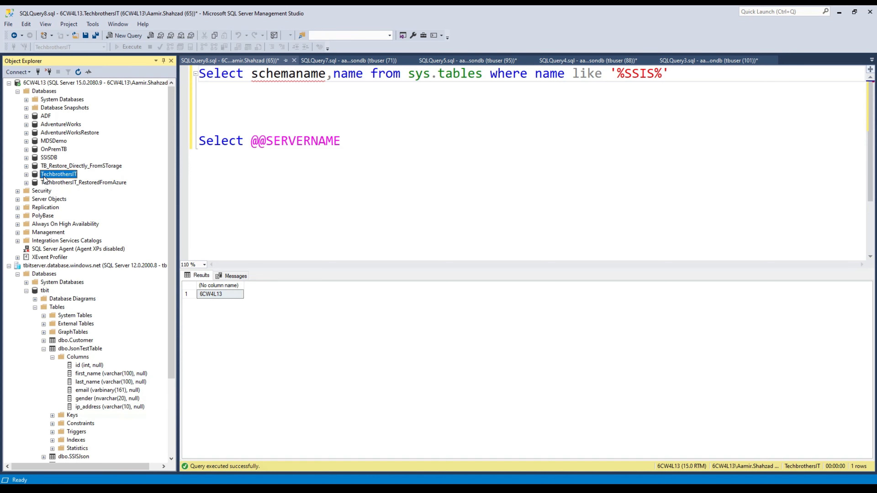
left_click(27, 174)
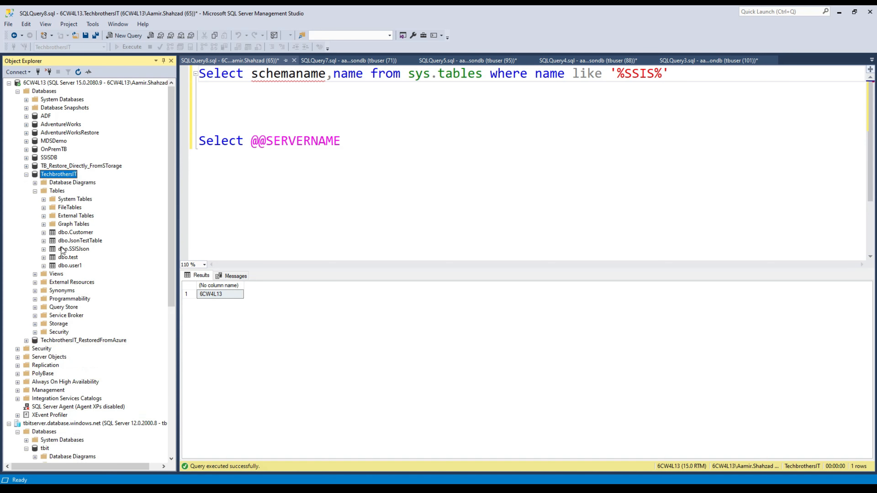
left_click(71, 242)
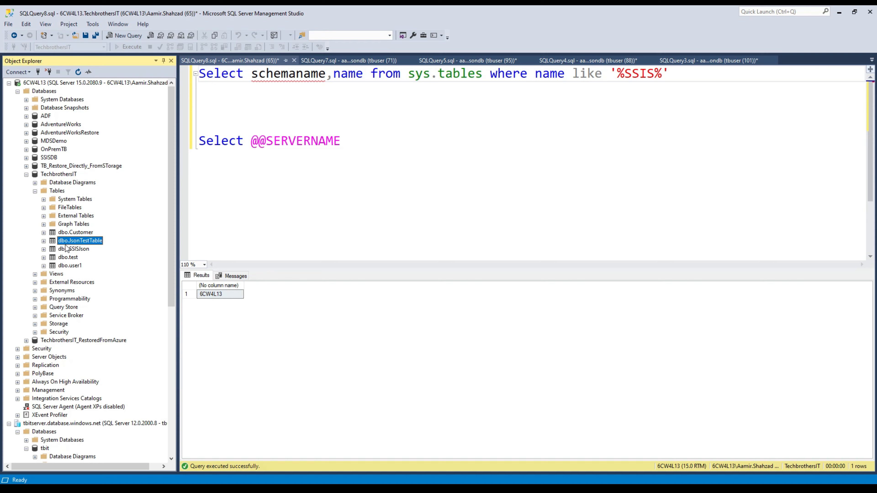
left_click(44, 241)
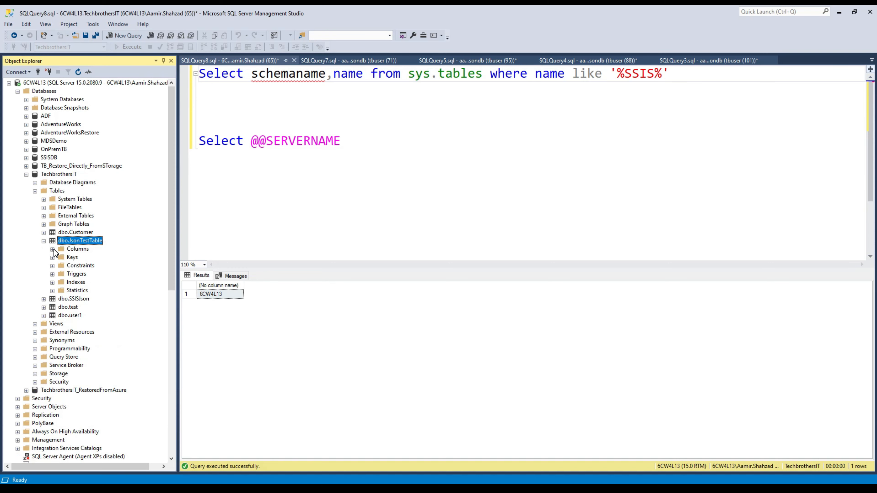
left_click(52, 249)
left_click(99, 282)
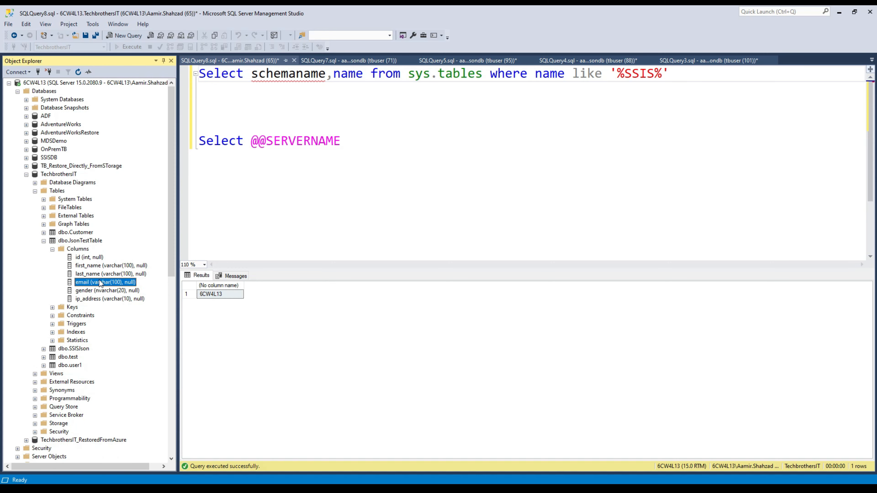
left_click_drag(171, 225, 164, 362)
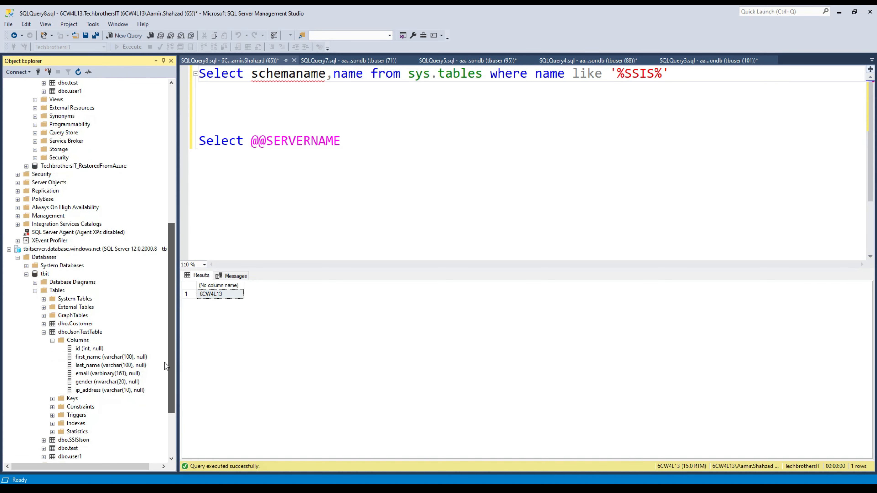
left_click(84, 373)
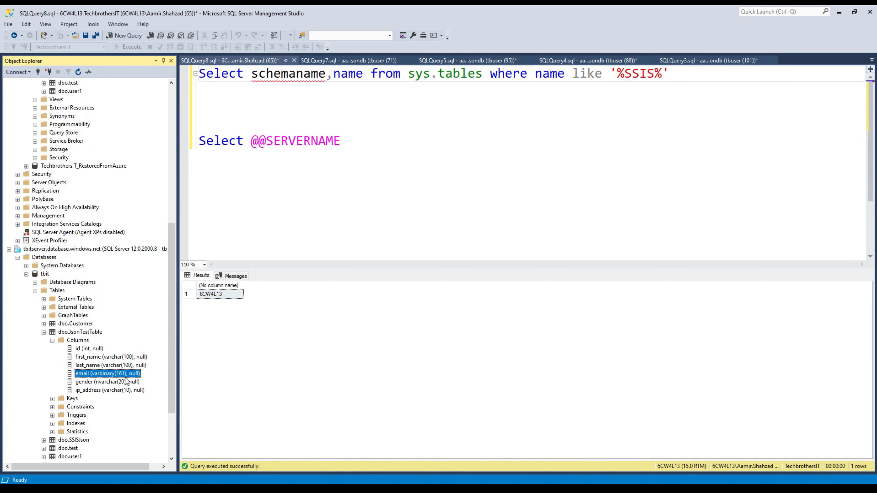
left_click(43, 333)
Compare dbo.SSISJson's columns in the Azure tbit and on-prem databases.
left_click(43, 357)
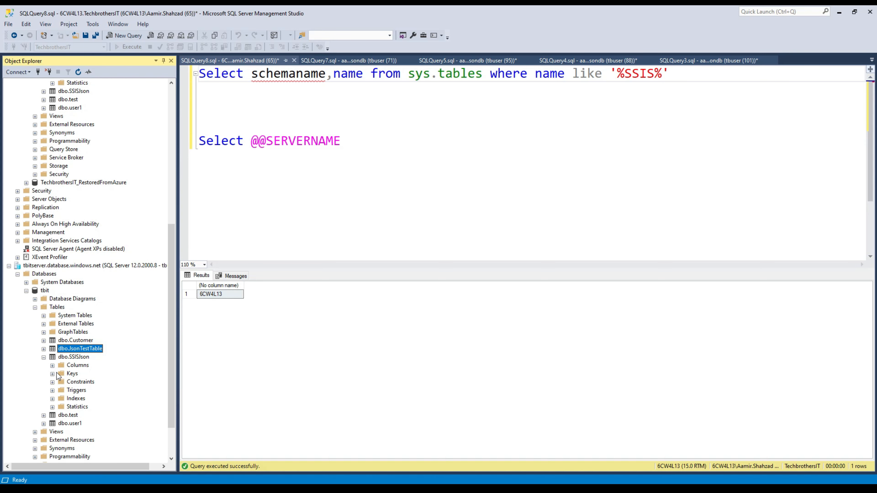
left_click(52, 365)
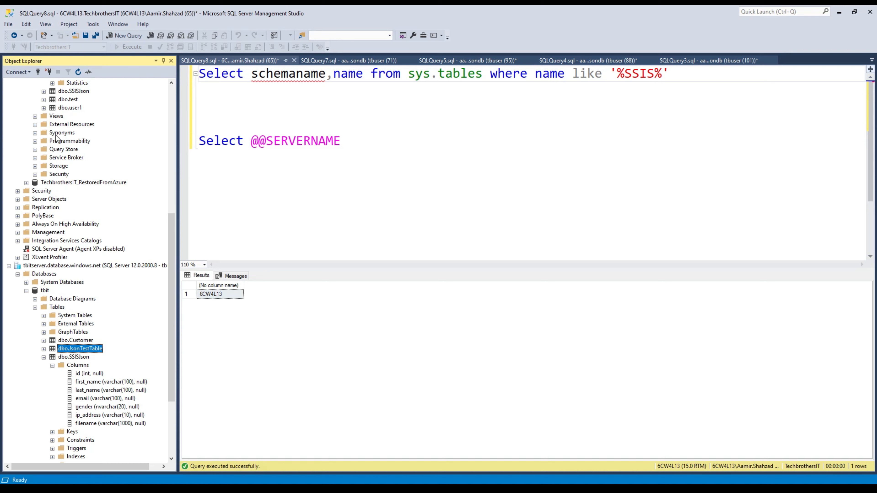
left_click(44, 91)
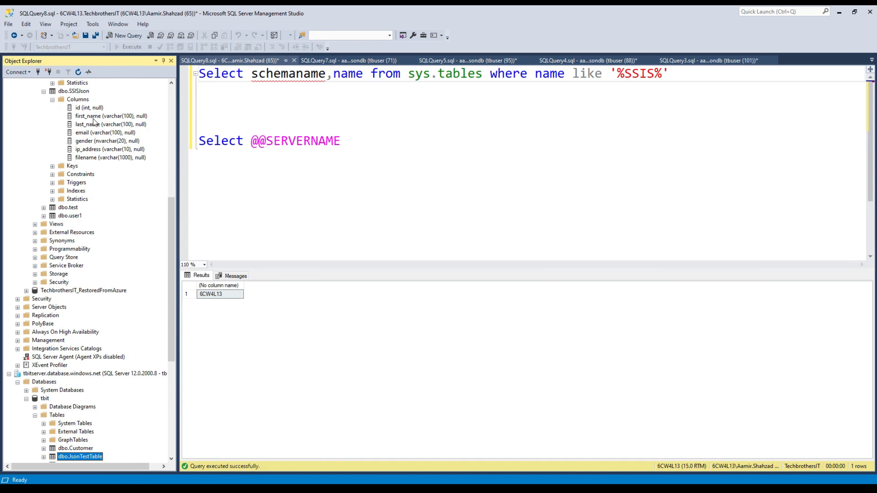
left_click(94, 108)
left_click_drag(172, 282, 178, 342)
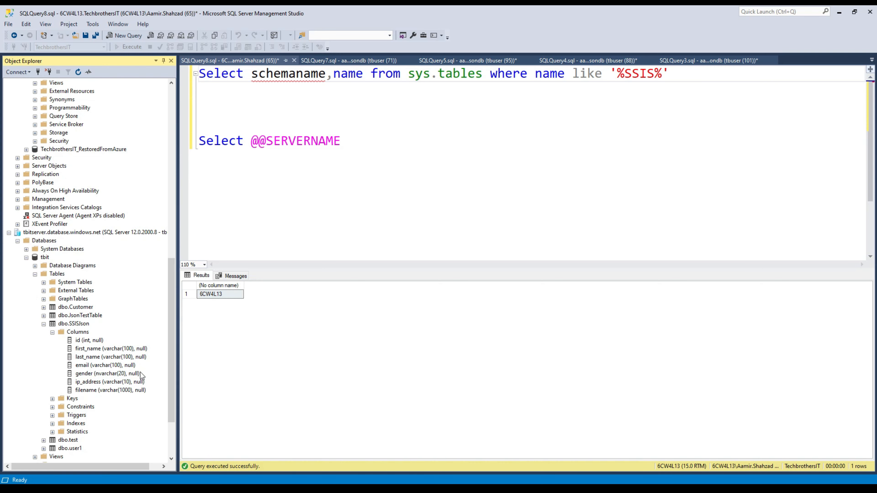
left_click_drag(170, 345, 180, 361)
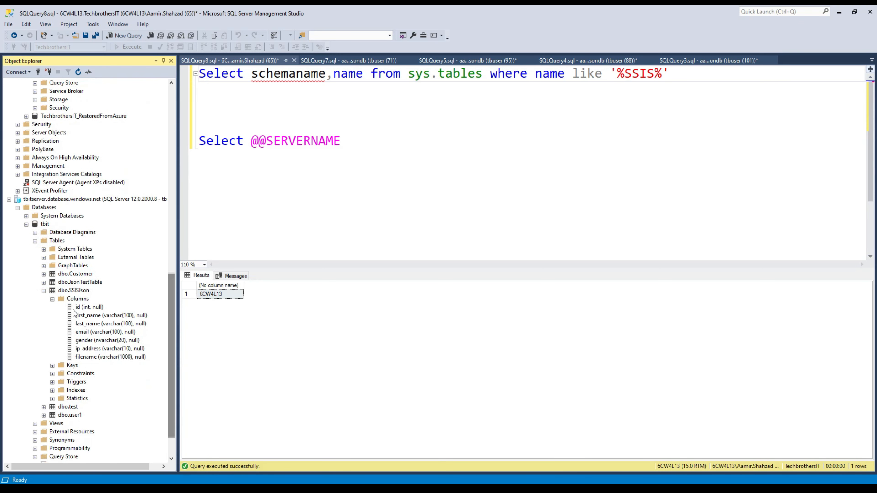
left_click(44, 291)
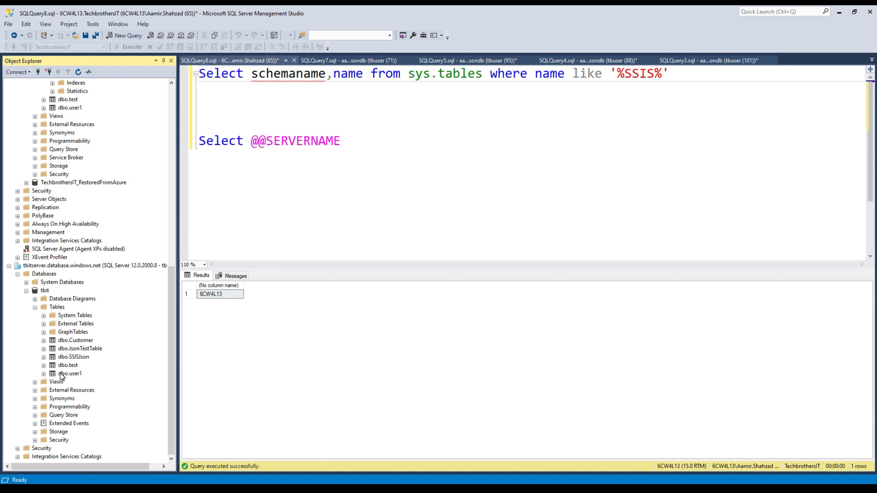
Inspect dbo.user1's id and name columns, then collapse the expanded table nodes.
double_click(61, 373)
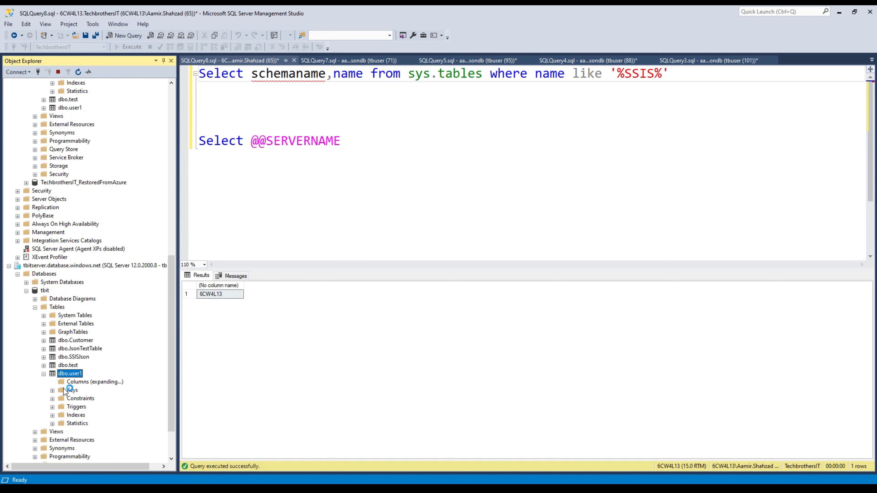
left_click(87, 392)
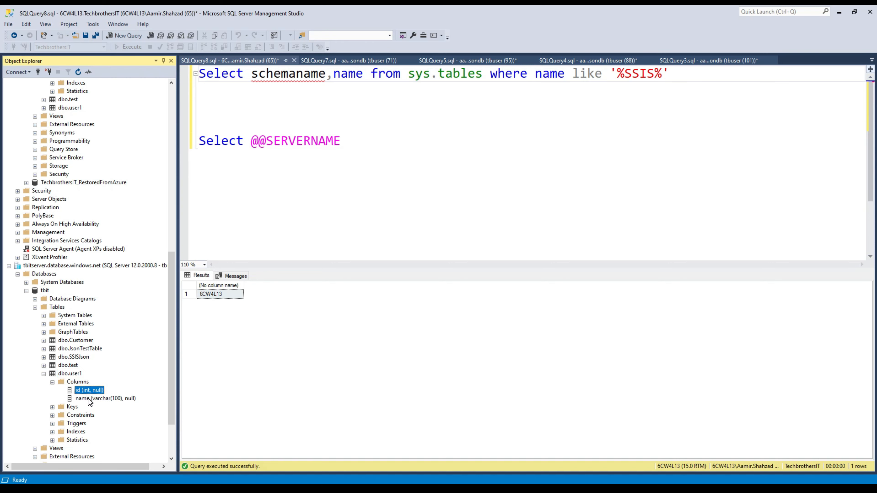
left_click(87, 399)
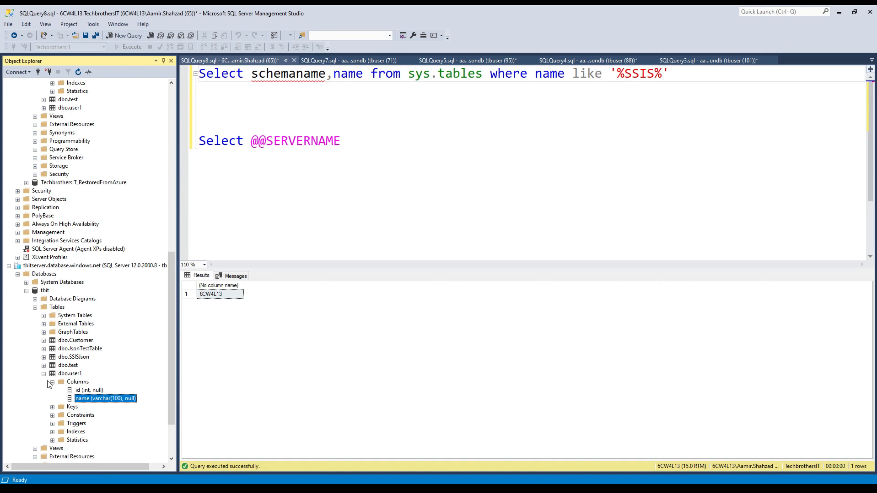
left_click(44, 376)
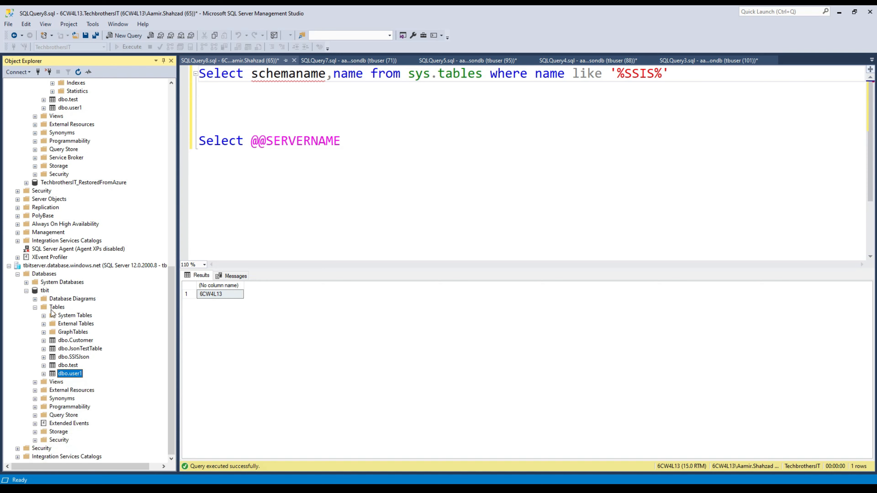
scroll(76, 214, "up", 10)
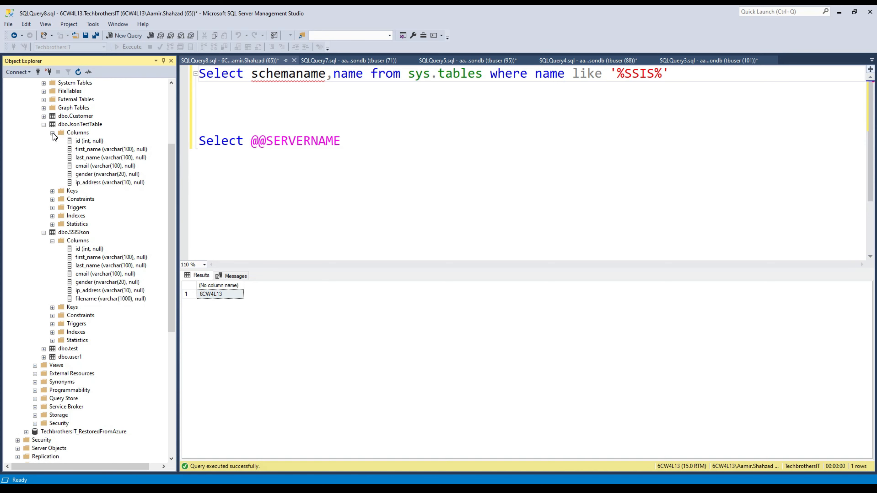
left_click(52, 133)
left_click(44, 124)
left_click(43, 133)
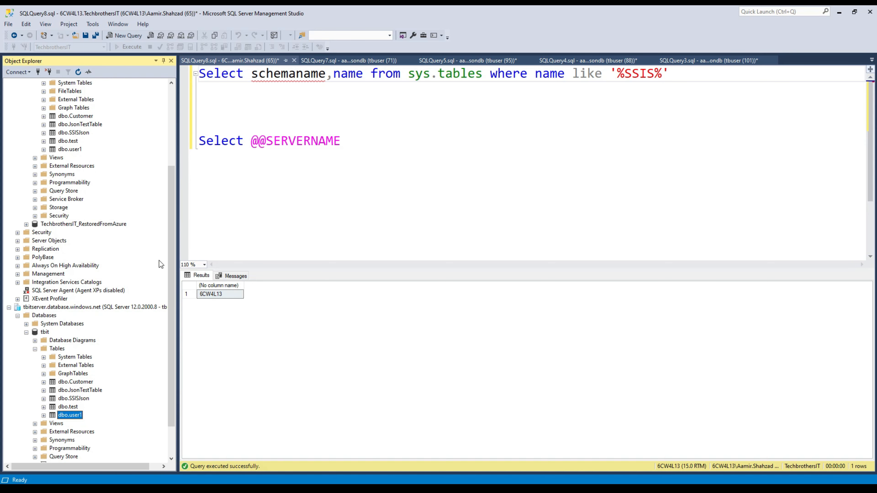
Select the top 1000 rows of tbit's Customer table and widen the ssn column.
left_click(81, 383)
right_click(83, 384)
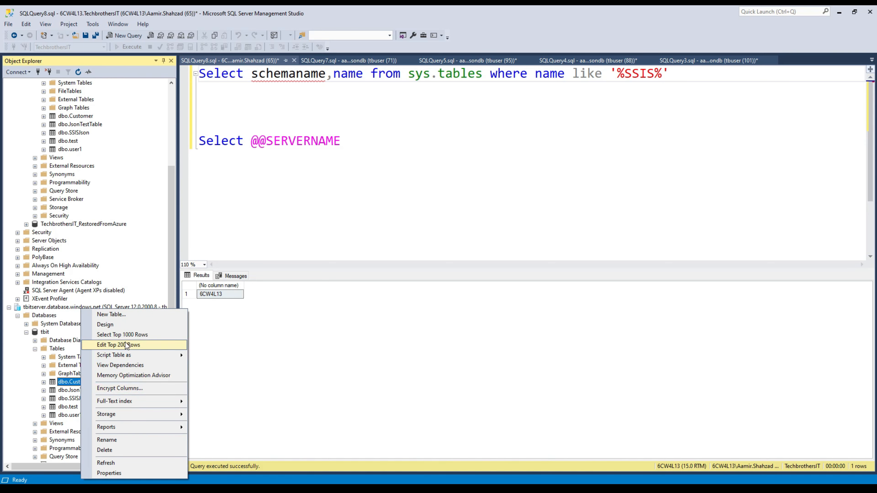
left_click(137, 334)
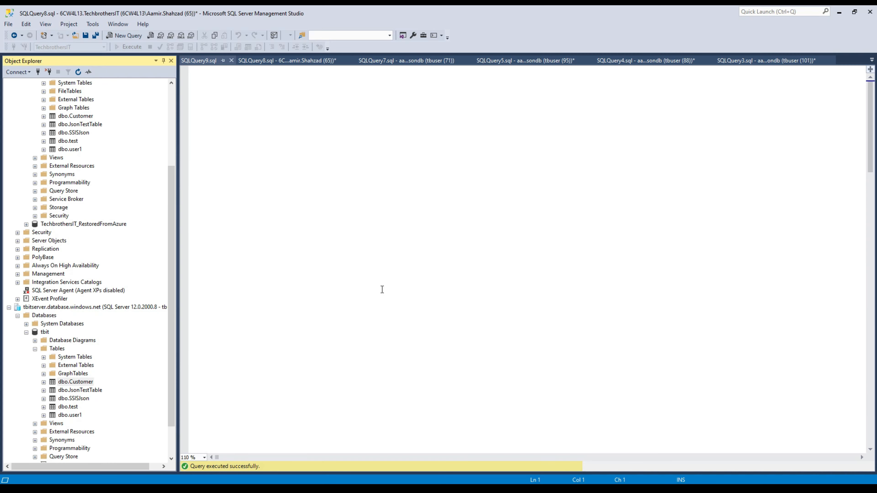
left_click_drag(315, 292, 324, 323)
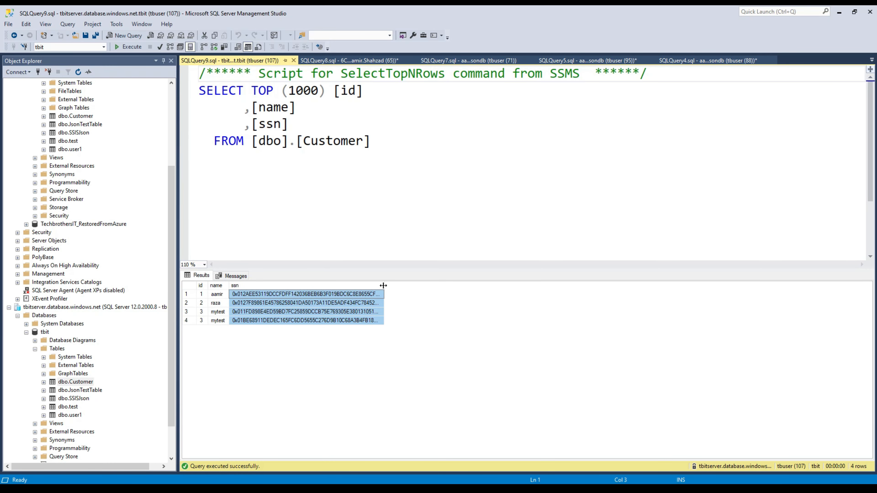
left_click_drag(384, 286, 642, 283)
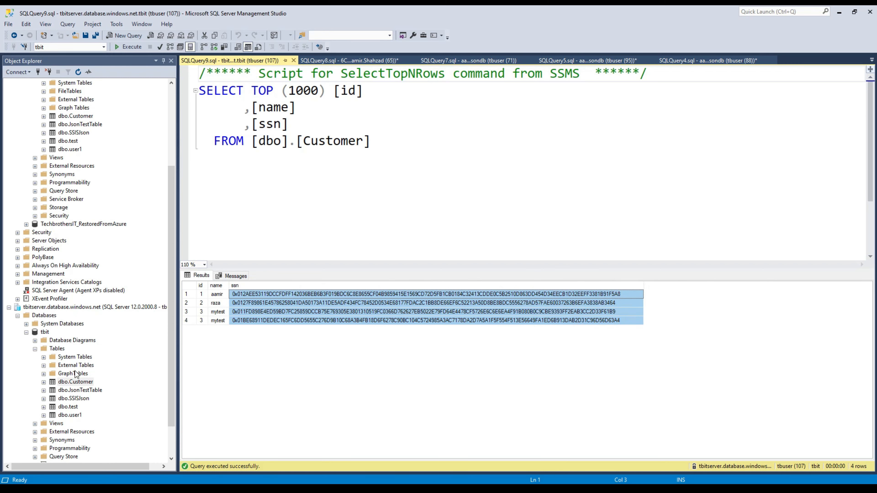
Select the top 1000 rows of tbit's JsonTestTable and scroll the results.
left_click(75, 392)
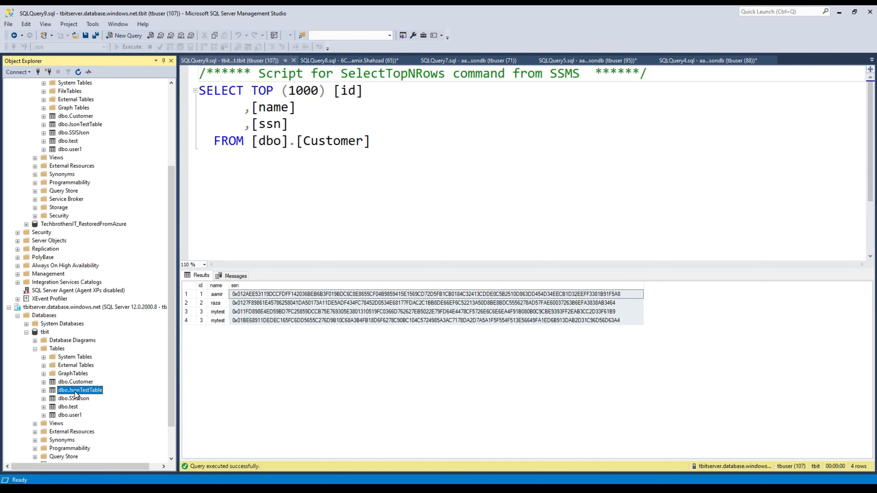
right_click(77, 394)
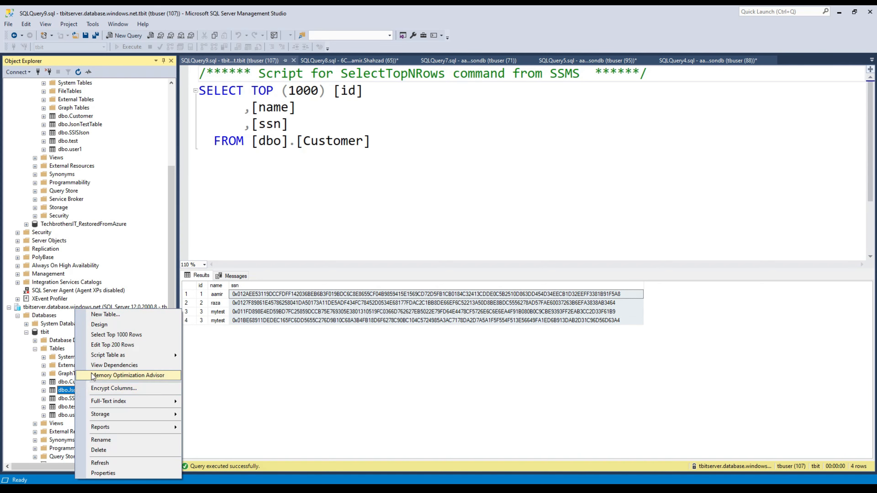
left_click(127, 334)
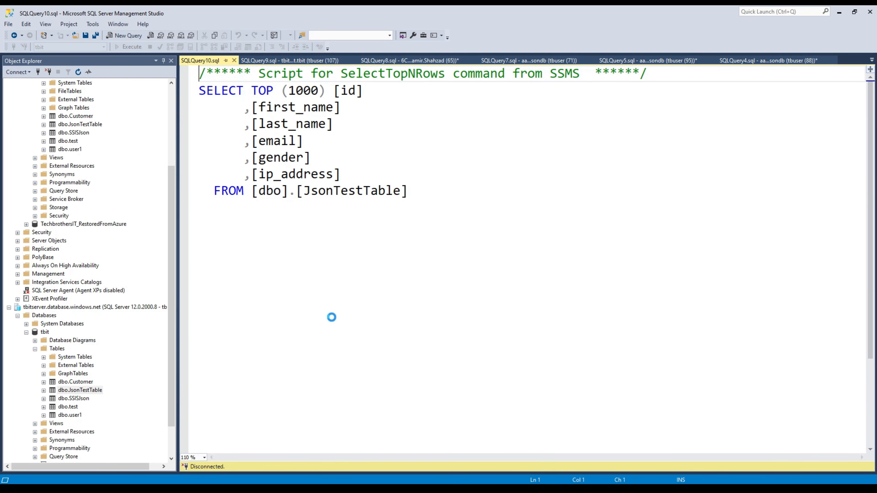
left_click(328, 330)
scroll(328, 329, "down", 19)
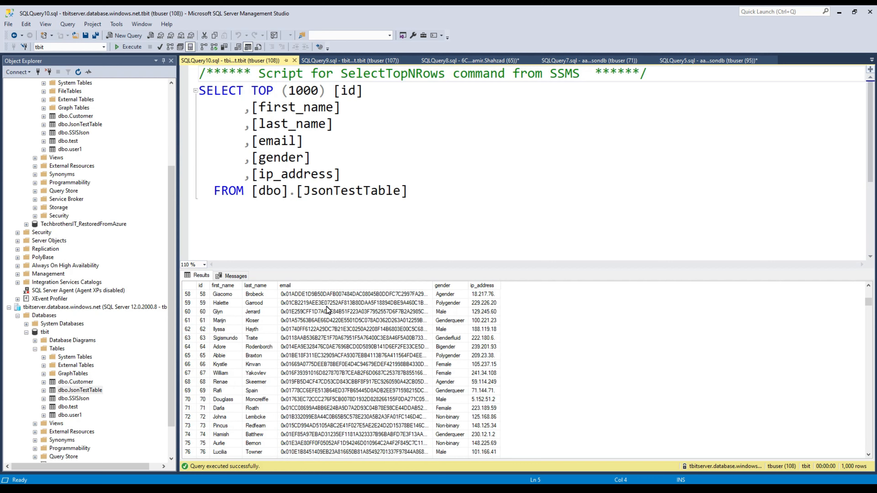
Select the top 1000 rows of tbit's SSISJson table, then collapse the tbit tree.
left_click(74, 398)
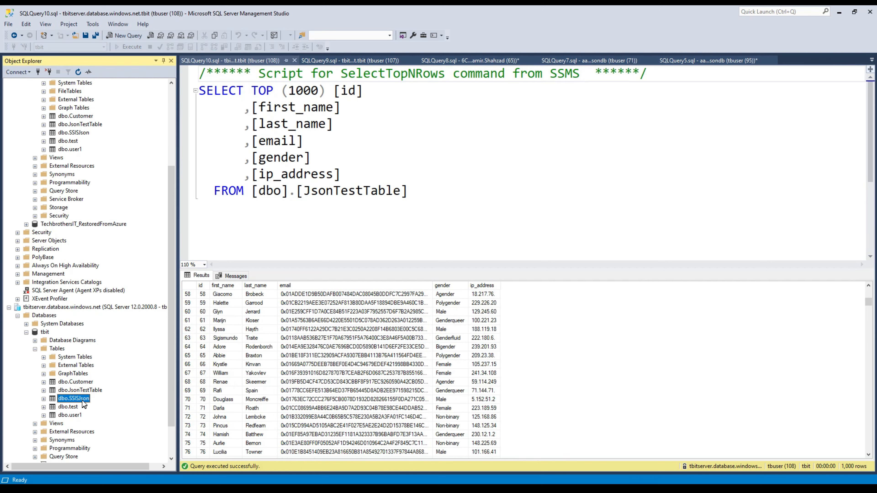
right_click(84, 401)
left_click(139, 334)
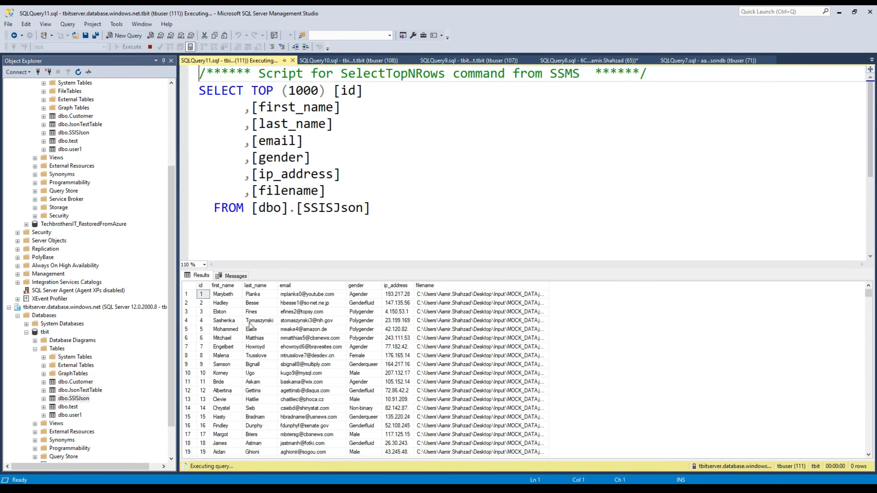
scroll(272, 346, "down", 11)
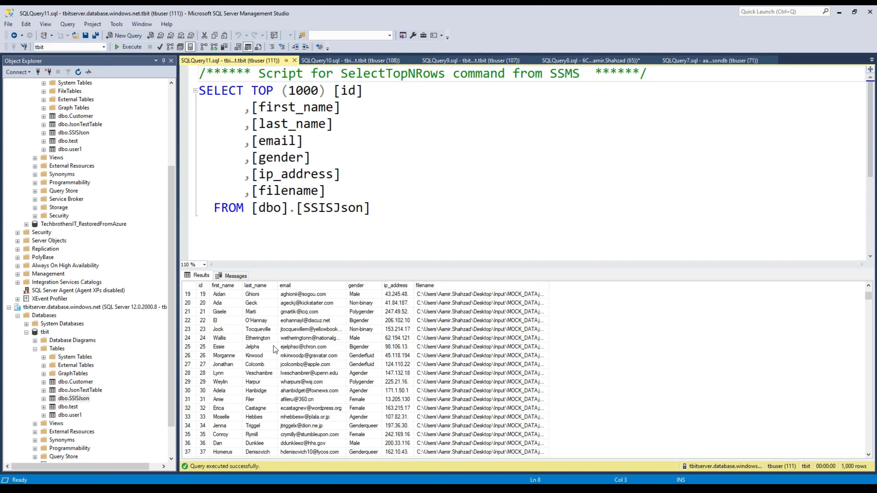
scroll(271, 339, "down", 5)
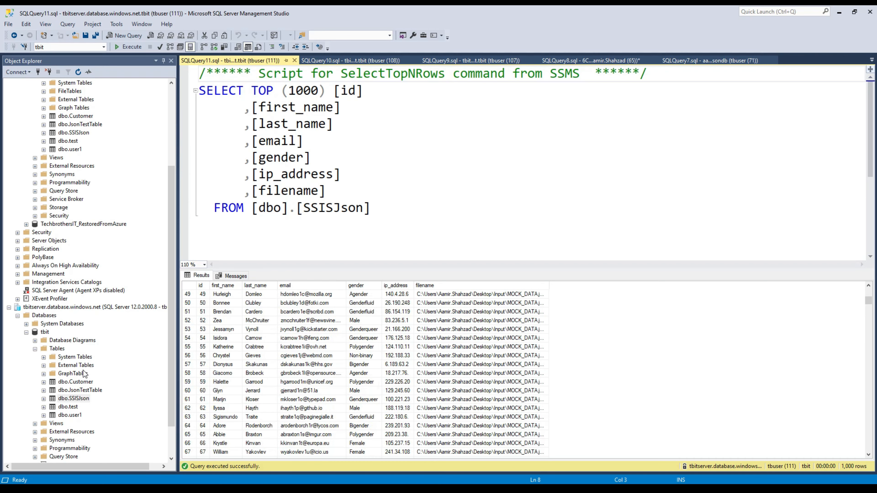
left_click(26, 333)
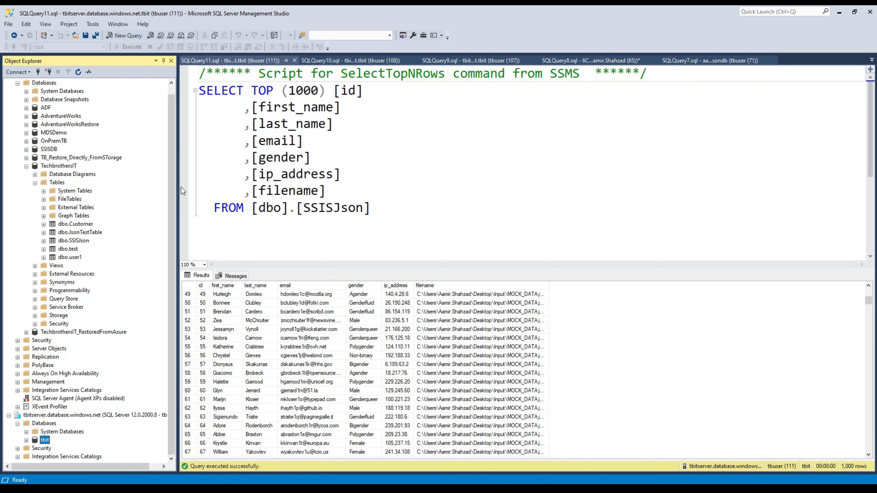
Delete the Customer and JsonTestTable tables from the Azure tbit database.
left_click(26, 440)
left_click(78, 365)
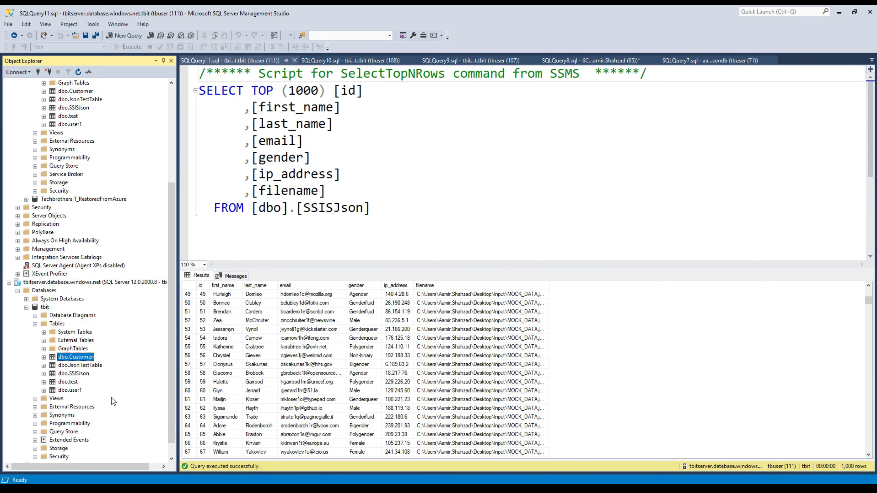
right_click(85, 358)
left_click(125, 449)
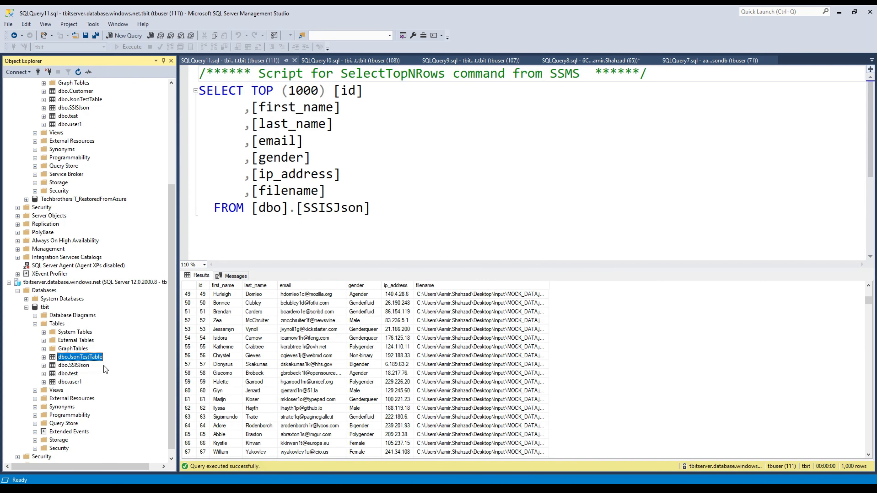
right_click(91, 357)
left_click(145, 452)
key("Return")
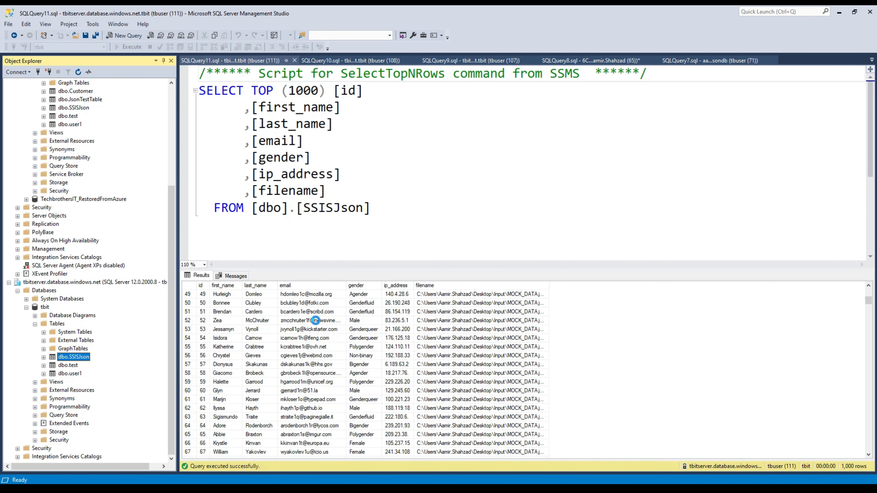
Delete the SSISJson and test tables from tbit.
key("Delete")
left_click(531, 384)
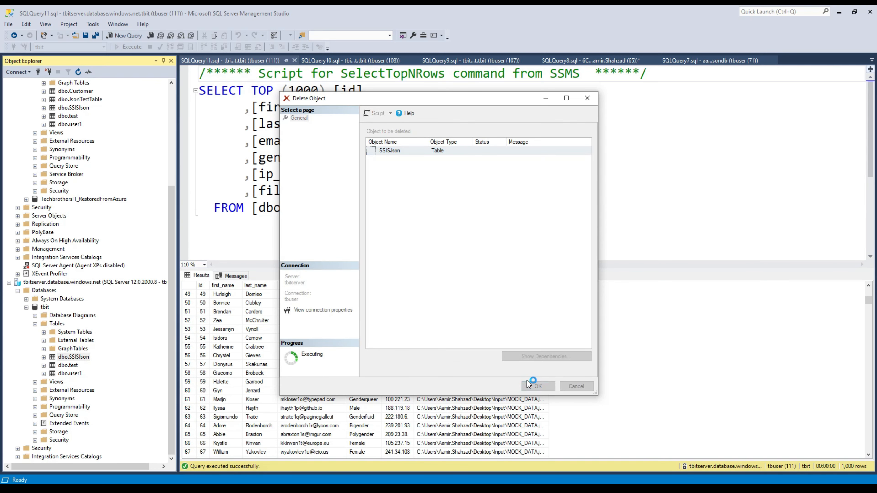
right_click(74, 367)
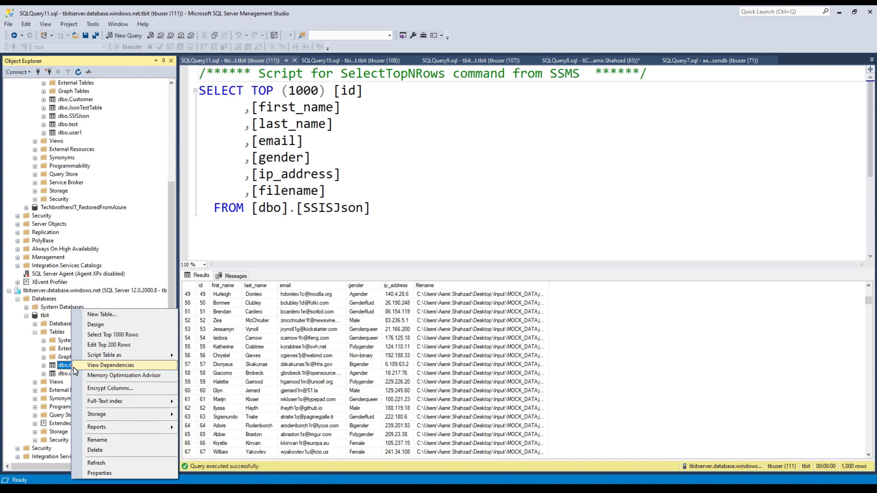
left_click(131, 454)
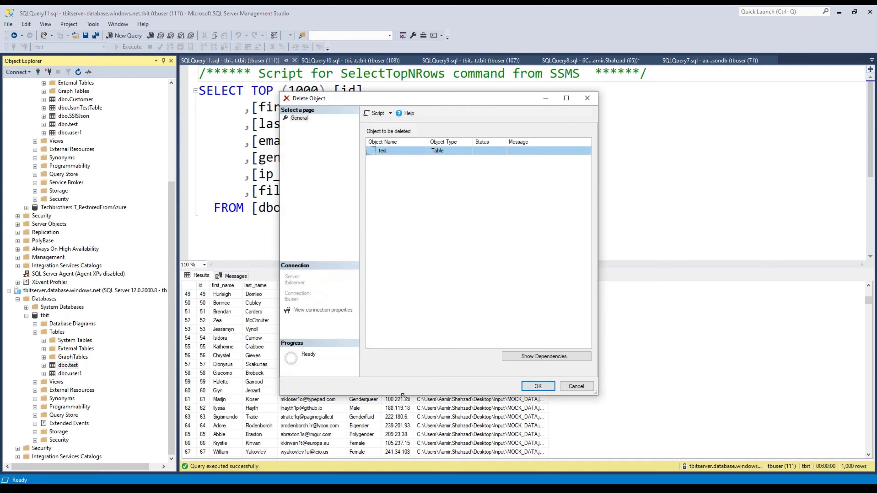
left_click(535, 386)
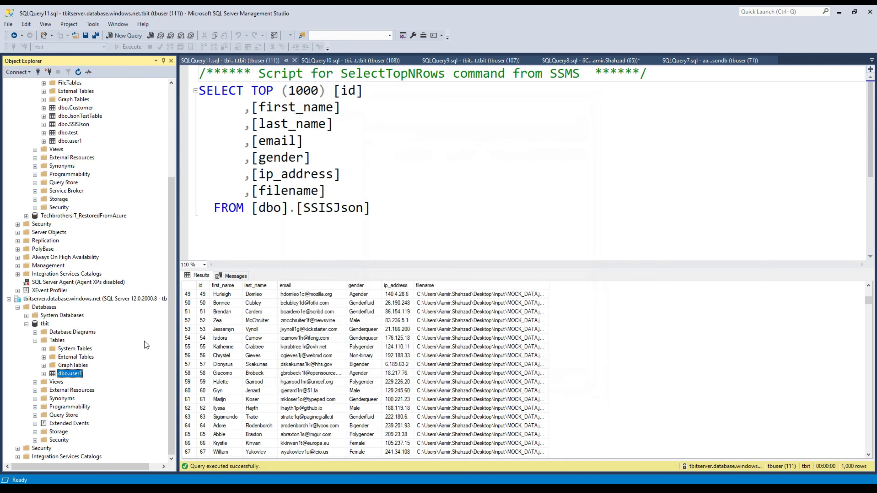
Delete the user1 table, then select the on-prem TechbrothersIT Tables folder.
right_click(76, 373)
left_click(121, 448)
left_click(537, 386)
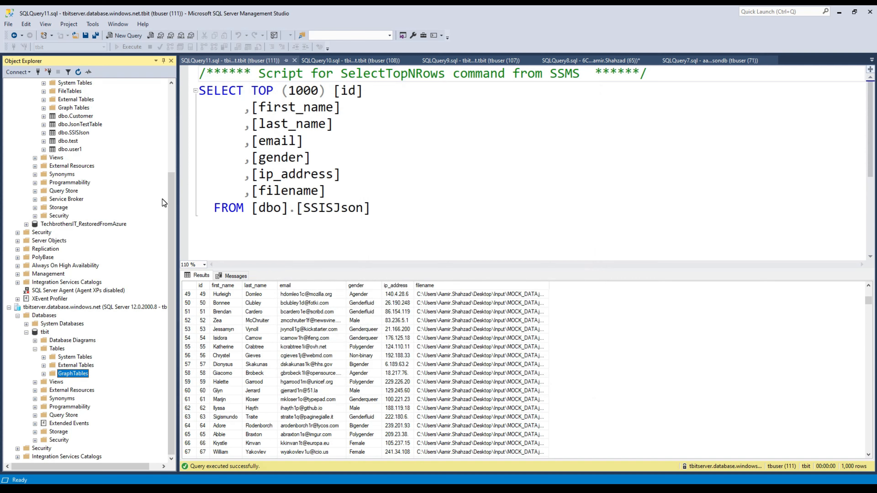
left_click_drag(170, 209, 150, 165)
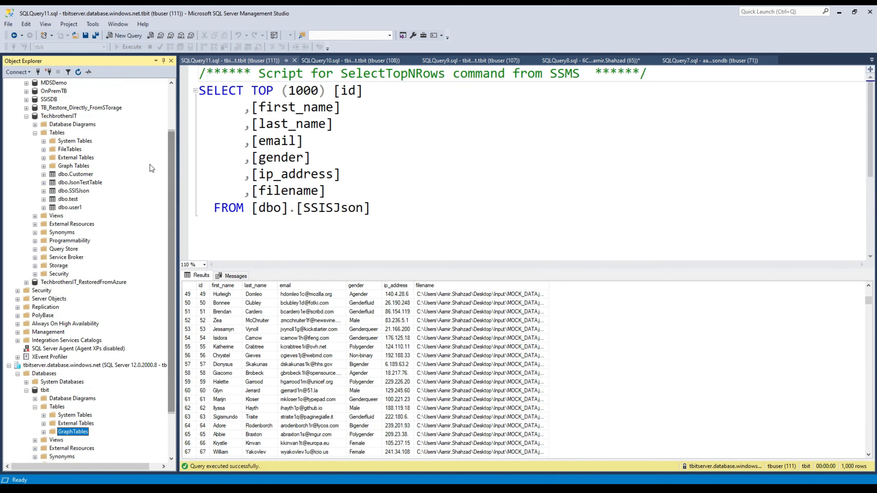
left_click(72, 176)
left_click(59, 134)
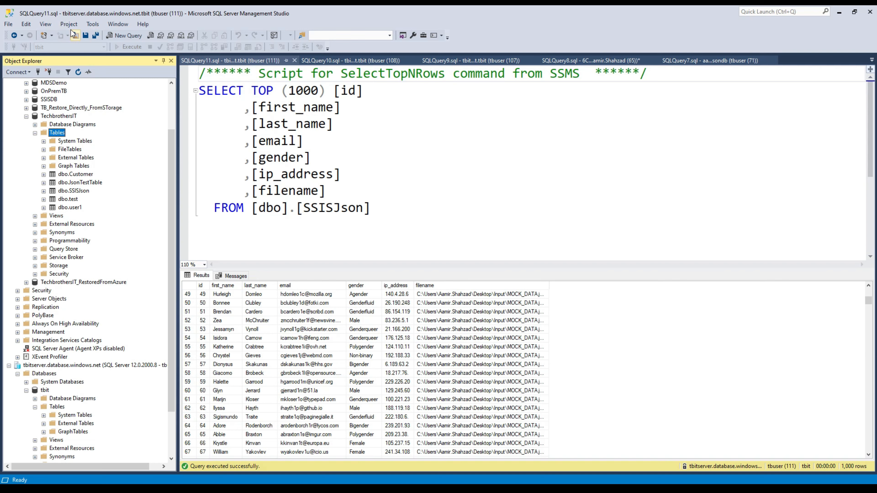
Script CREATE statements for the five on-prem tables (Customer, user1, test, SSISJson, JsonTestTable) into a new query.
left_click(49, 25)
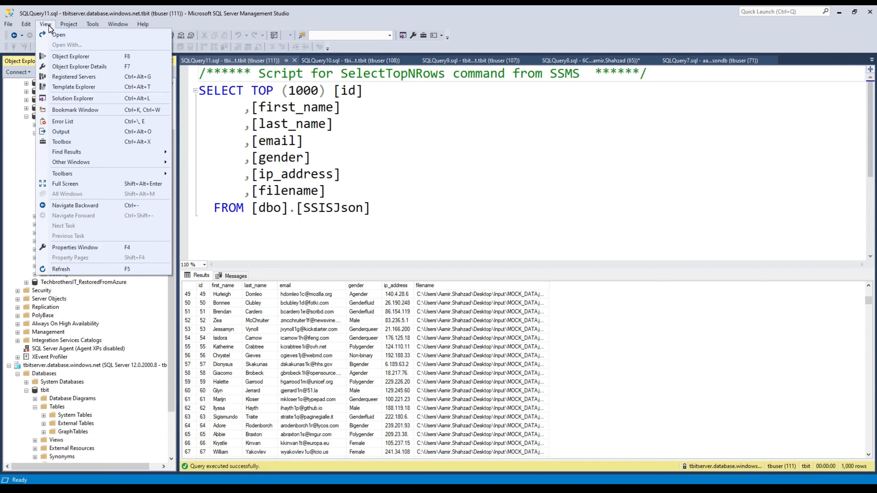
left_click(79, 66)
left_click(227, 145)
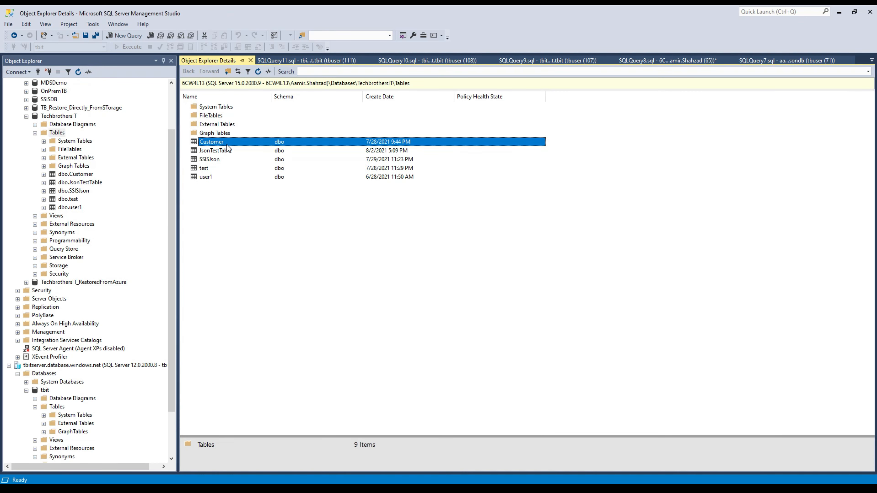
left_click(211, 176, "ctrl")
left_click(214, 167, "ctrl")
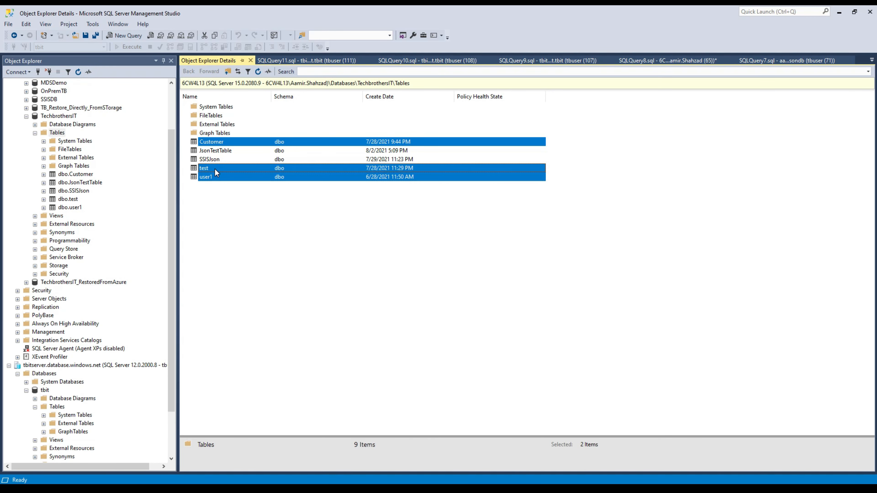
left_click(220, 160, "ctrl")
left_click(221, 153, "ctrl")
right_click(226, 151)
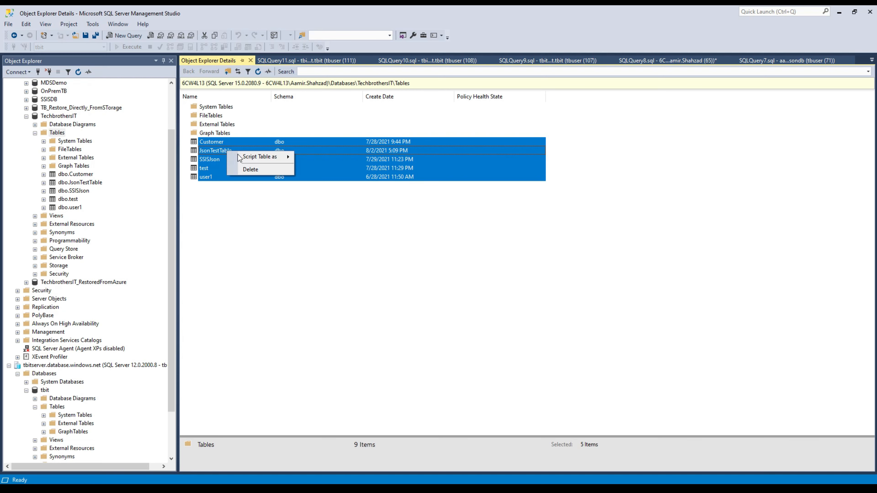
mouse_move(258, 158)
mouse_move(311, 158)
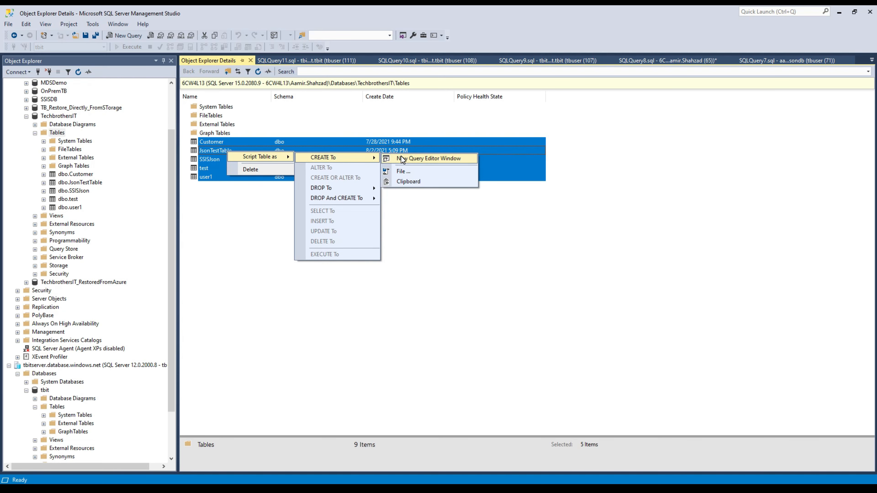
left_click(402, 158)
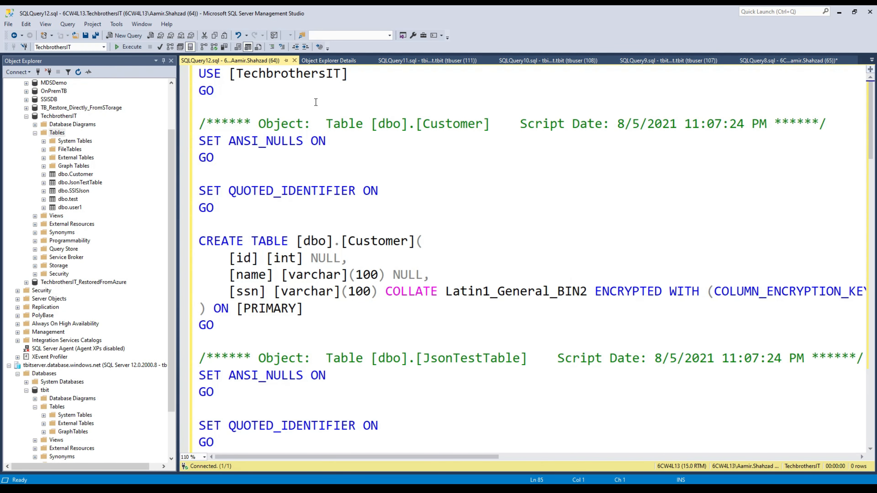
Copy the script into a new tbit query and delete the USE TechbrothersIT/GO lines.
left_click(306, 158)
key("ctrl+a")
right_click(282, 122)
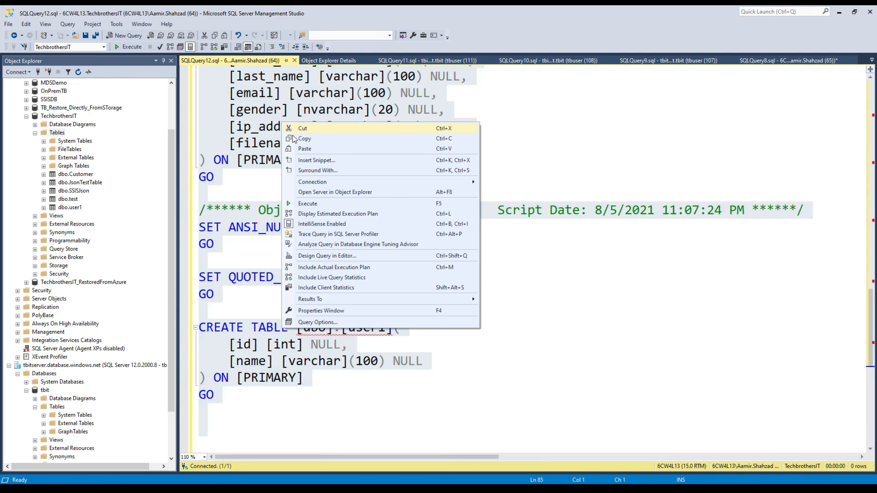
left_click(293, 137)
left_click(45, 390)
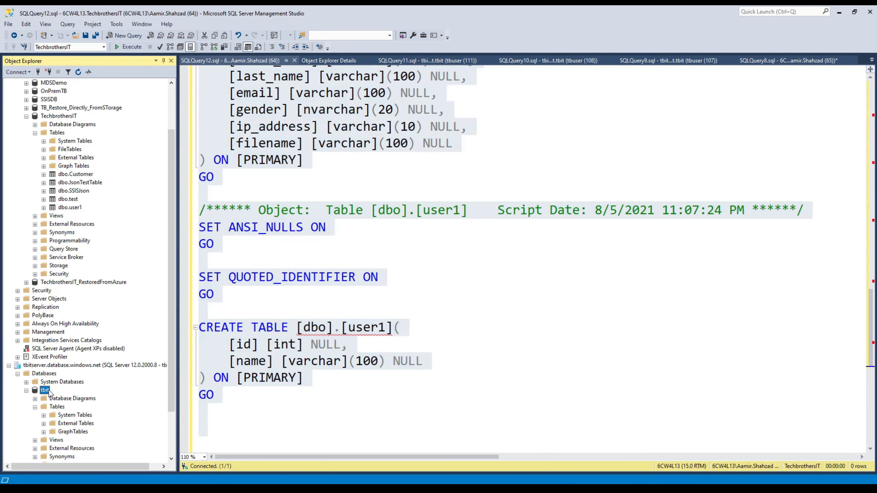
left_click(115, 38)
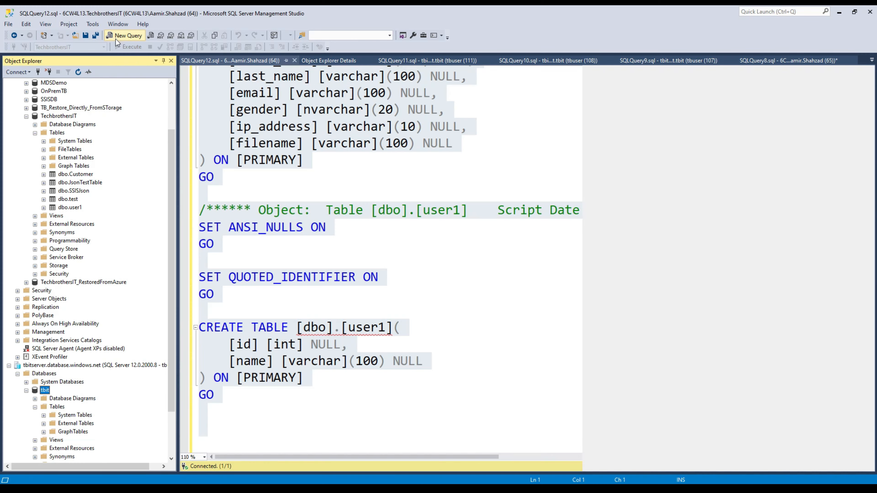
key("ctrl+v")
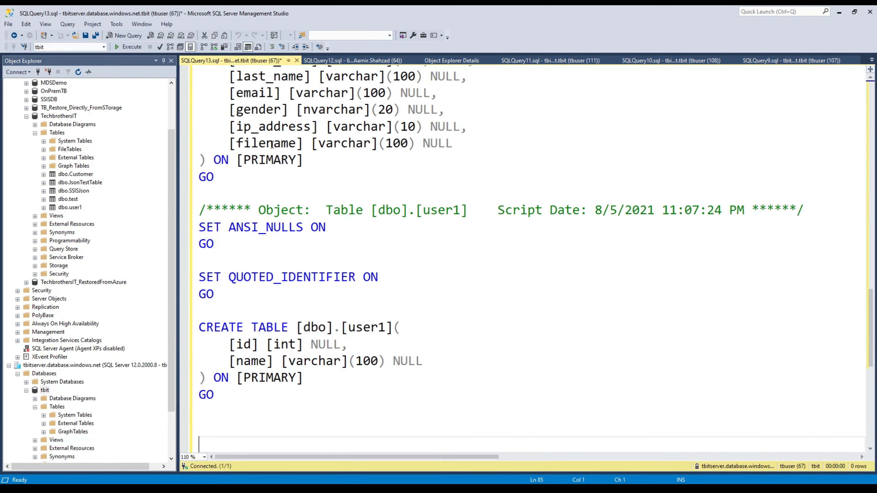
scroll(294, 100, "up", 20)
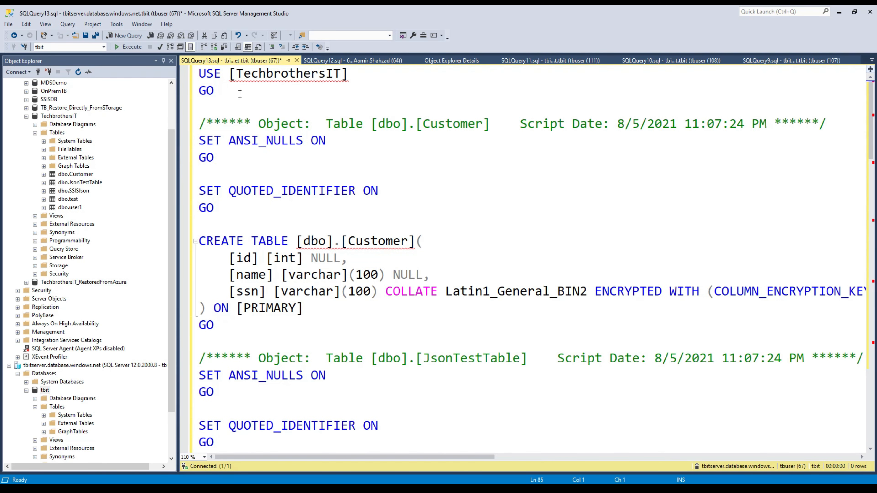
left_click_drag(239, 91, 185, 76)
key("Delete")
key("Delete")
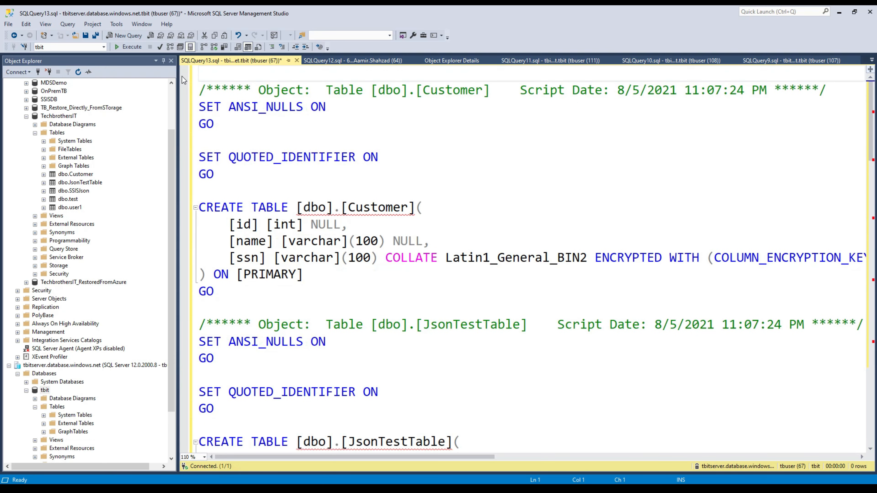
Execute the script on tbit, check the CEK_Auto1 error, and refresh to see SSISJson, test, user1.
left_click(130, 48)
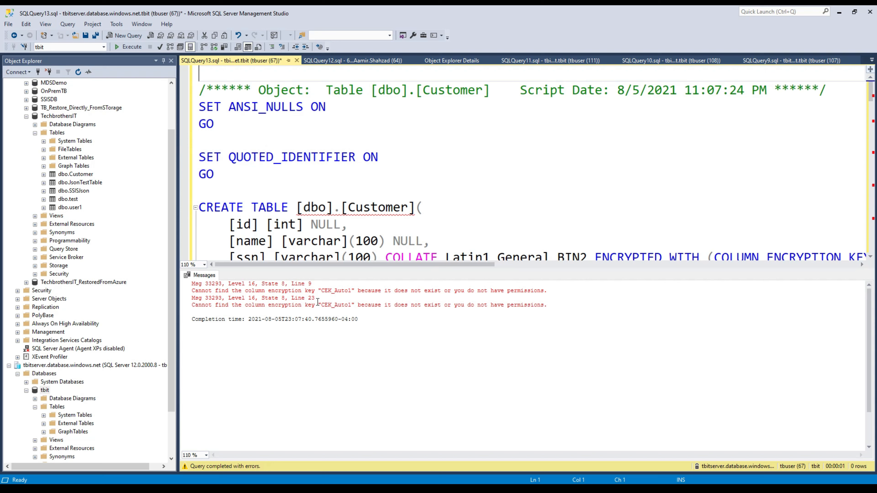
double_click(335, 291)
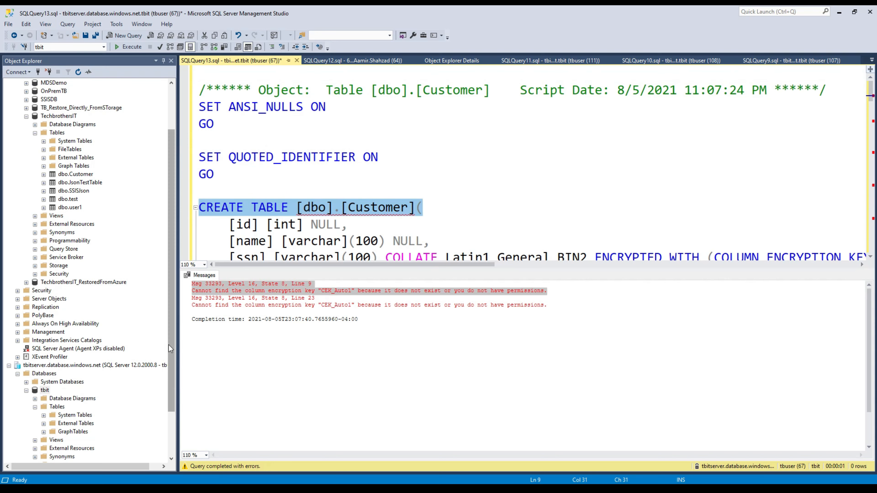
left_click_drag(168, 345, 172, 397)
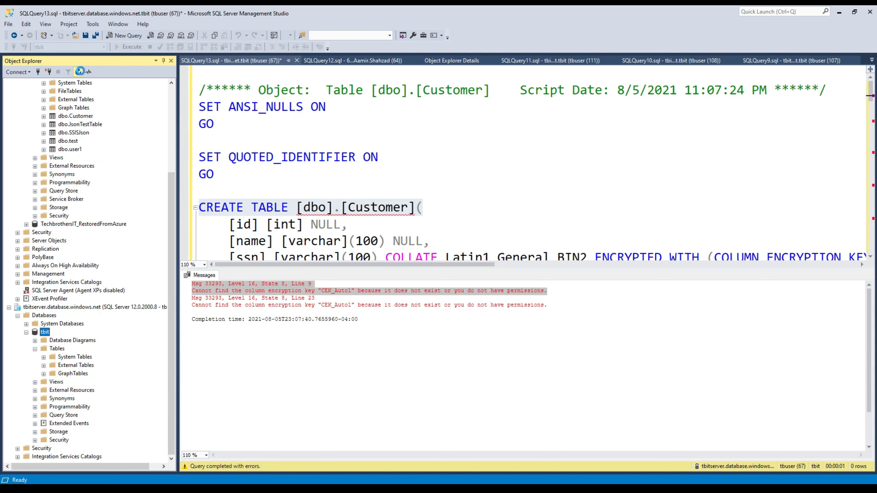
left_click(79, 72)
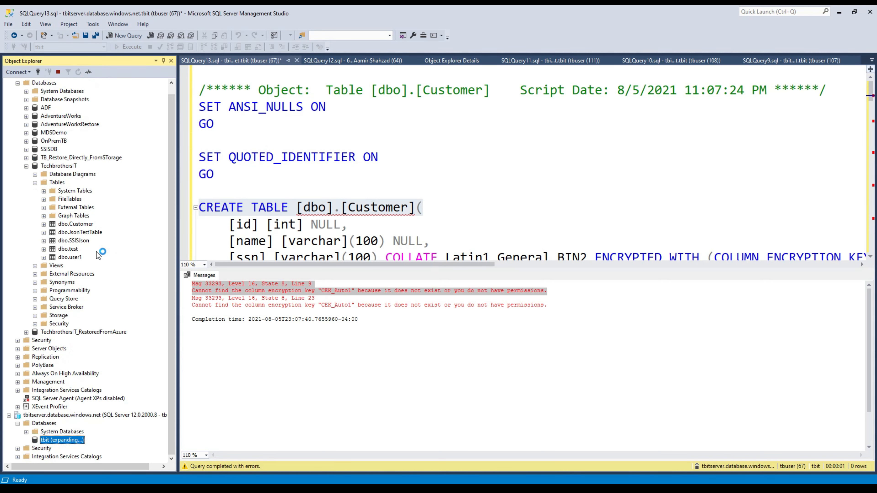
left_click(26, 99)
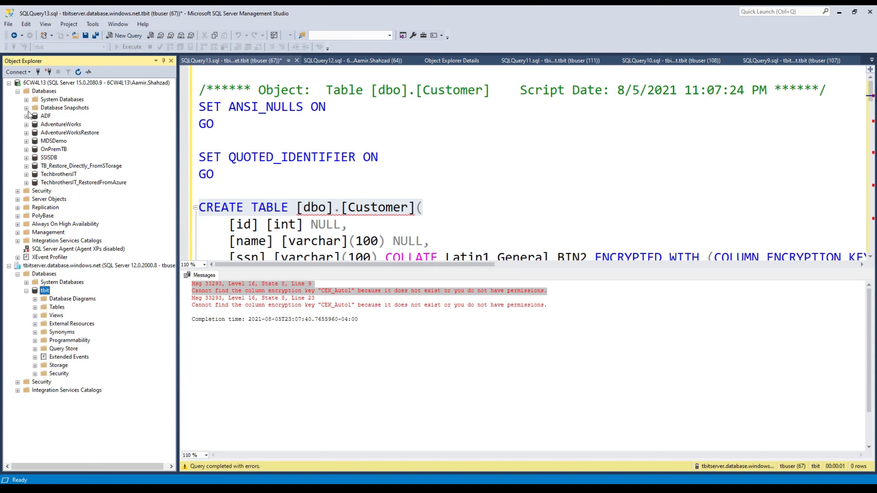
left_click(56, 307)
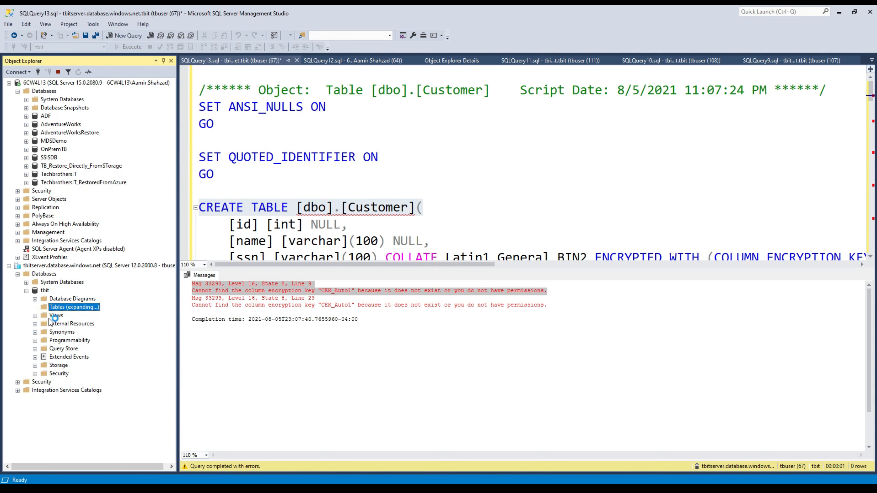
left_click(431, 245)
scroll(380, 242, "down", 9)
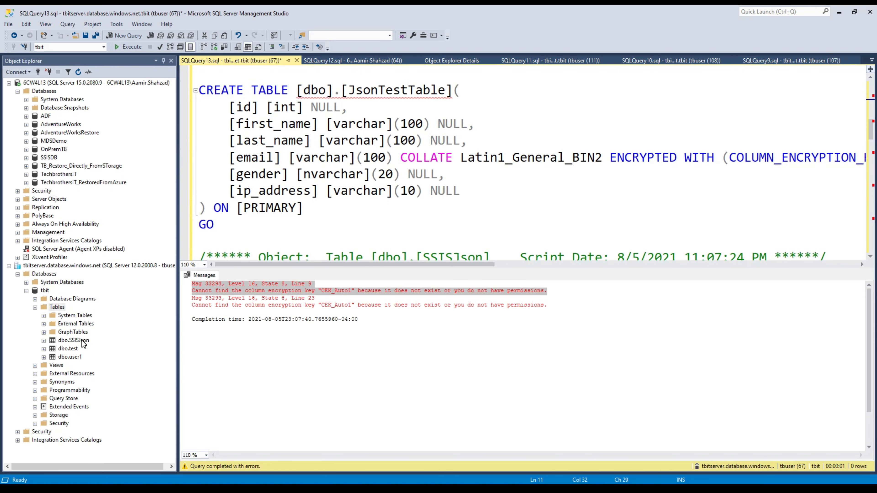
Close the object details view and the JsonTestTable and Customer rows queries.
left_click(68, 349)
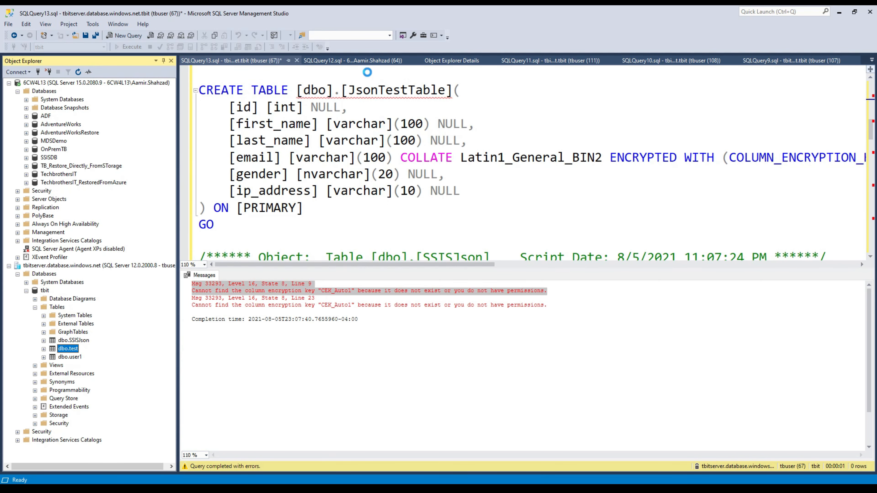
left_click(358, 62)
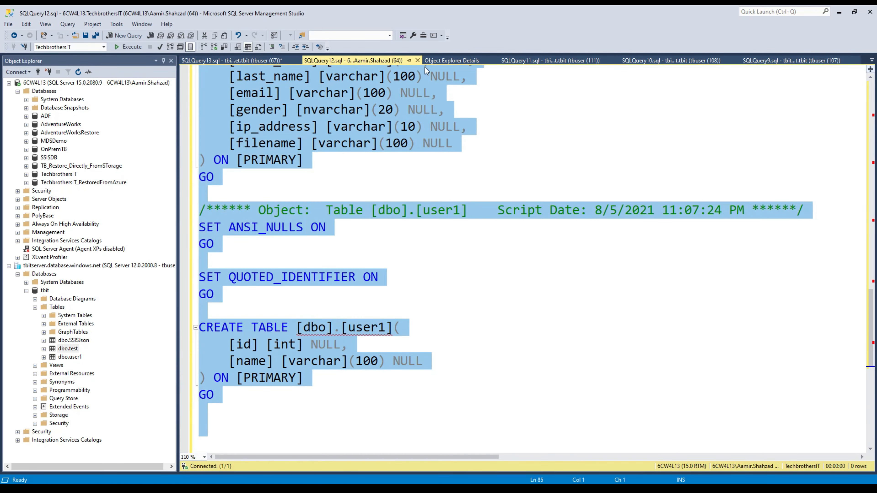
left_click(449, 60)
left_click(495, 61)
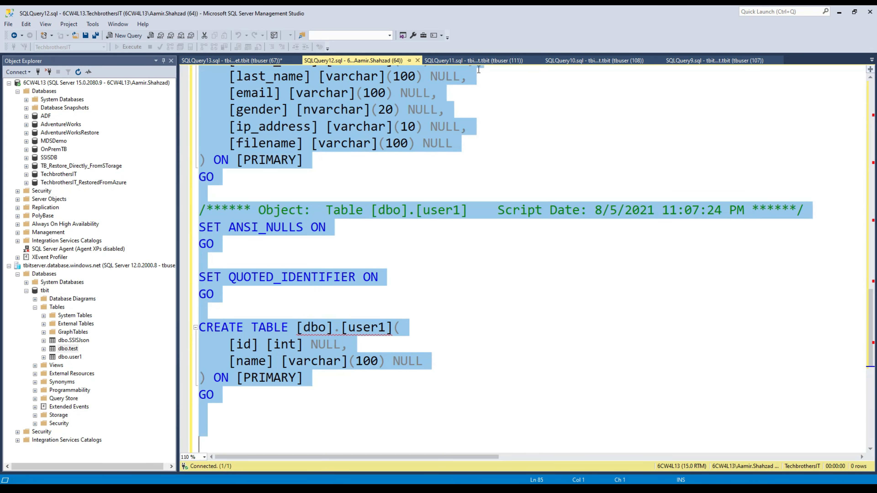
left_click(481, 59)
left_click(568, 58)
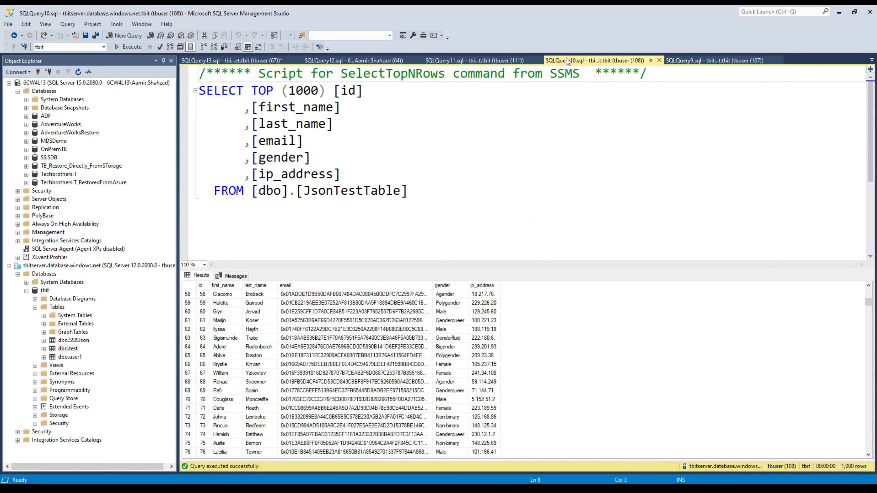
left_click(658, 61)
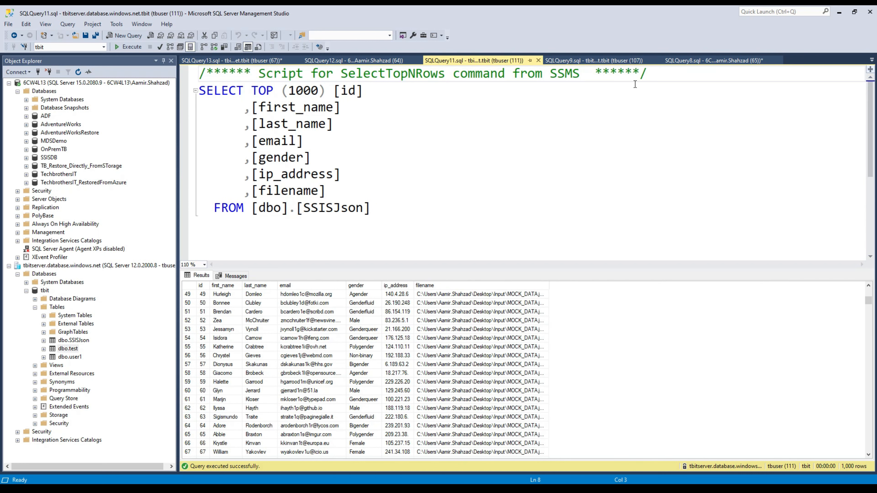
left_click(646, 62)
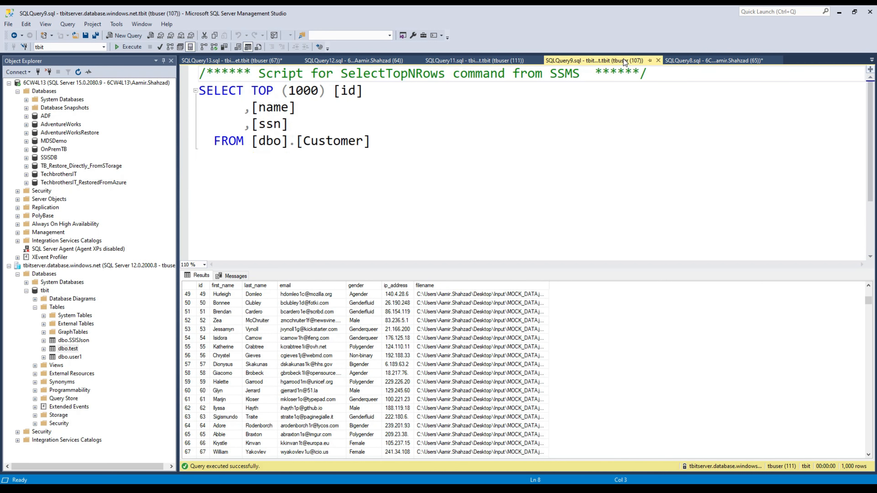
left_click(659, 61)
In the sys.tables query, drop schemaname and replace like '%SSIS%' with in ('','','').
left_click(573, 61)
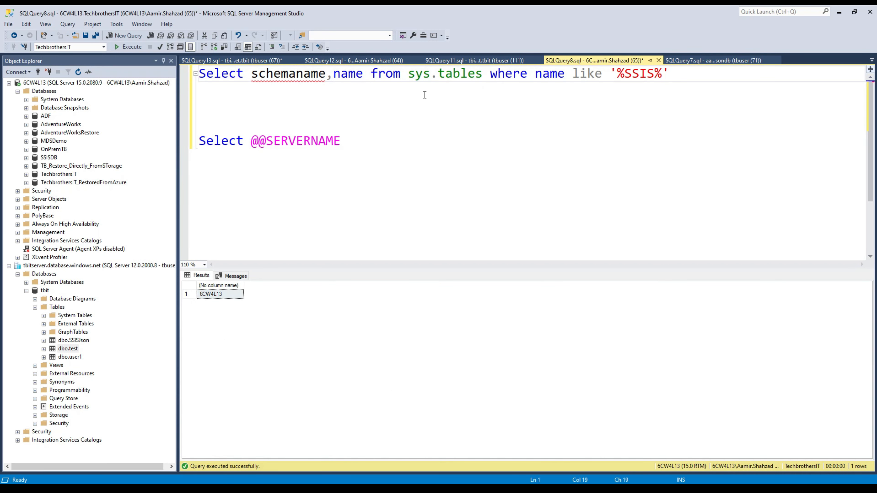
left_click_drag(333, 74, 251, 72)
key("Delete")
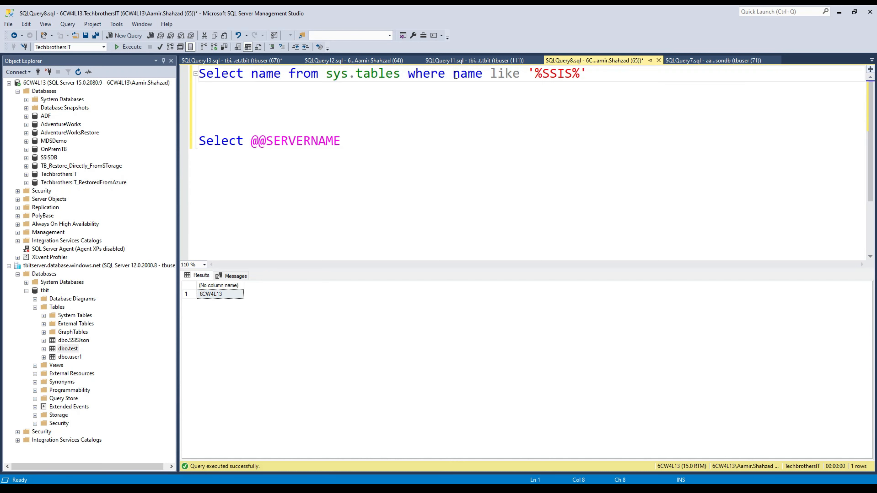
left_click_drag(486, 69, 617, 87)
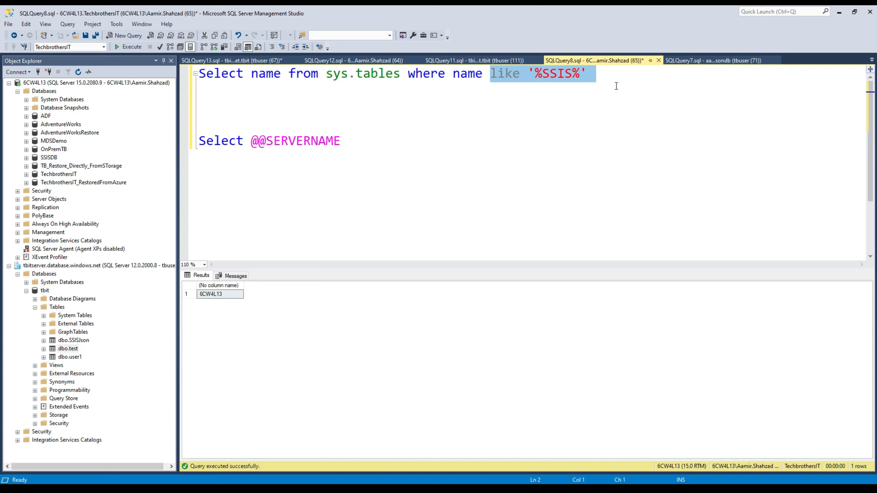
type("in (")
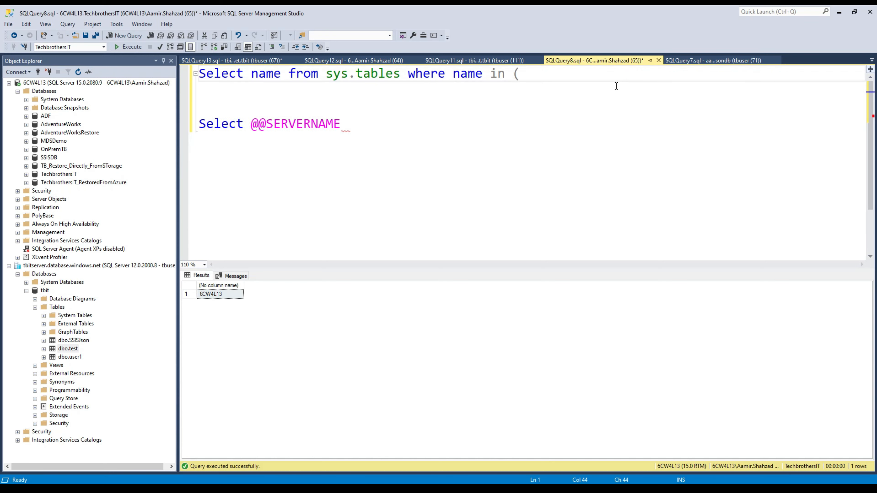
type("'','','')")
Fill the in list with 'SSISJson', 'test' and 'user1'.
left_click(77, 340)
left_click(78, 340)
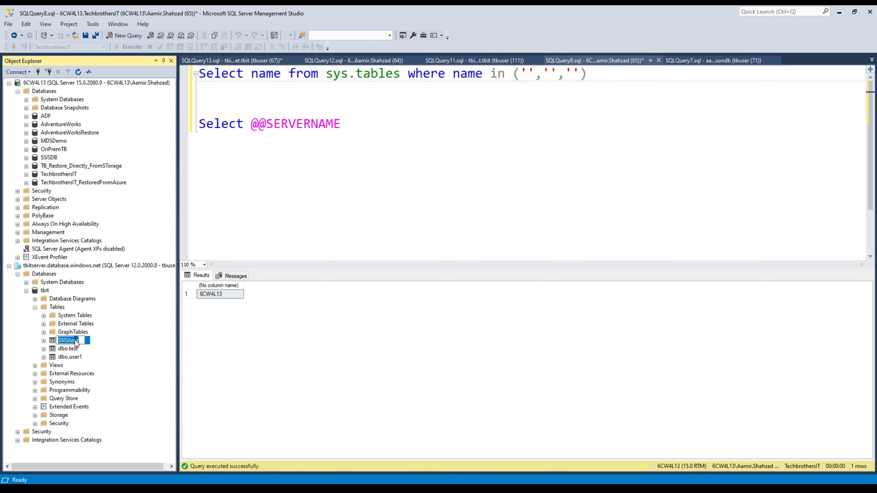
right_click(76, 341)
left_click(97, 369)
left_click(528, 73)
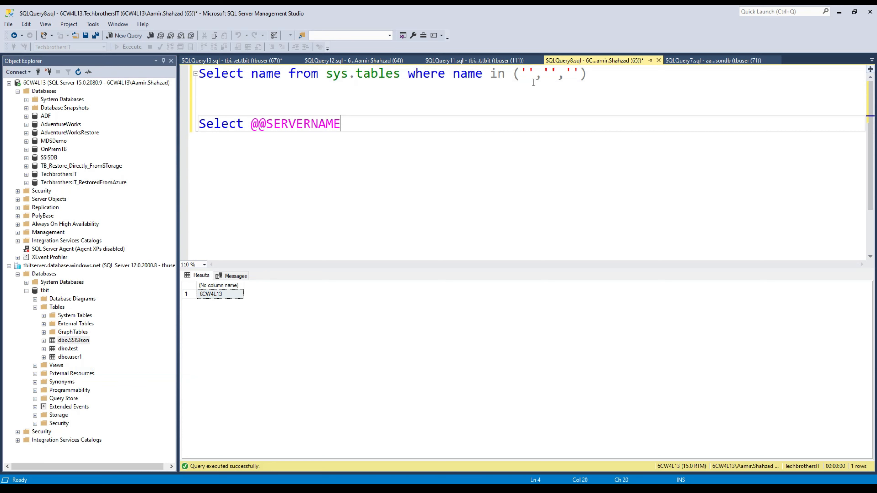
key("ctrl+v")
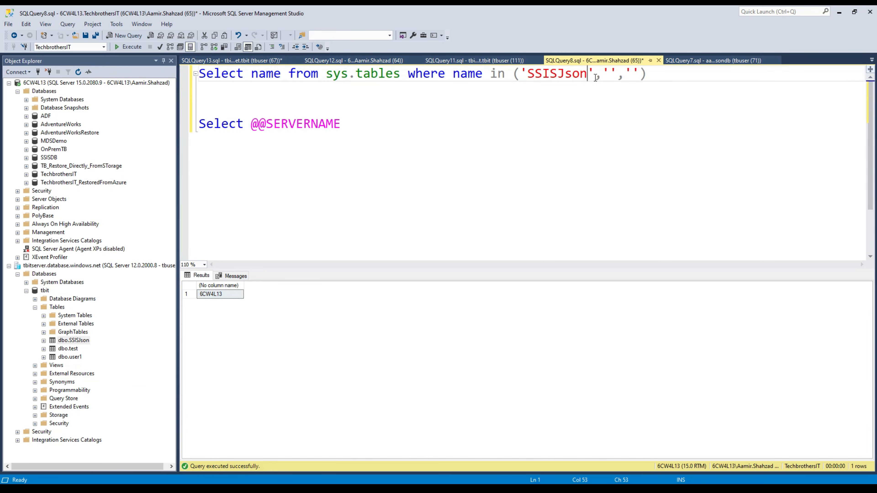
left_click(611, 72)
type("test")
left_click(663, 73)
type("user1")
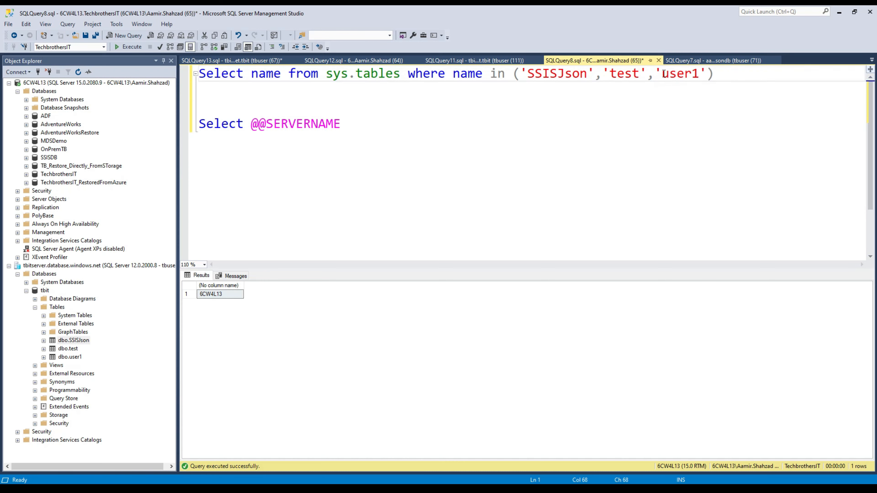
Copy the finished filtered sys.tables query.
left_click(243, 91)
key("shift+Up")
right_click(223, 66)
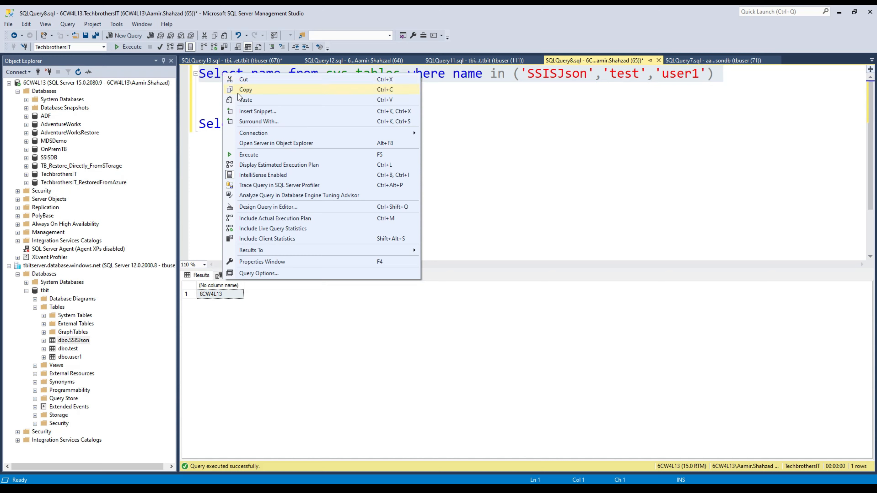
left_click(247, 88)
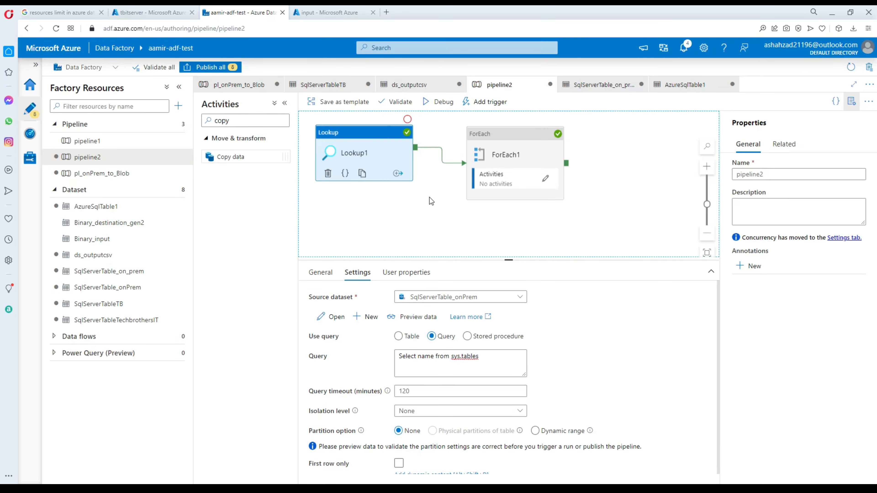
Replace Lookup1's query with the filtered SSISJson/test/user1 table query.
left_click(430, 197)
left_click(385, 153)
left_click(415, 363)
left_click_drag(480, 358, 400, 362)
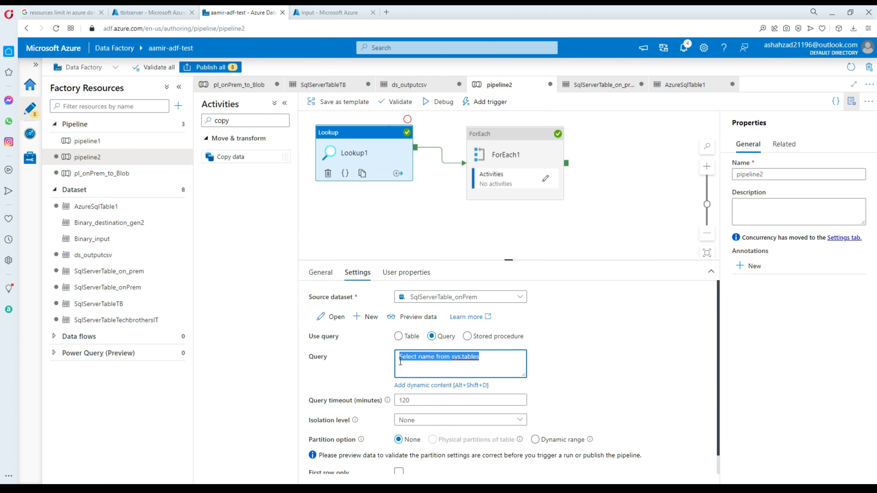
key("ctrl+v")
left_click_drag(481, 368, 324, 357)
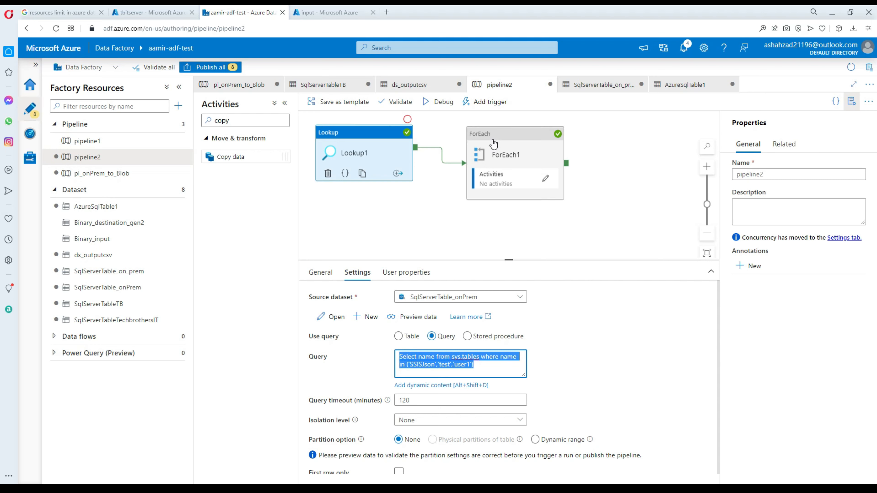
Inside ForEach1, set Copy data1's sink Table option to None and return to pipeline2.
left_click(493, 144)
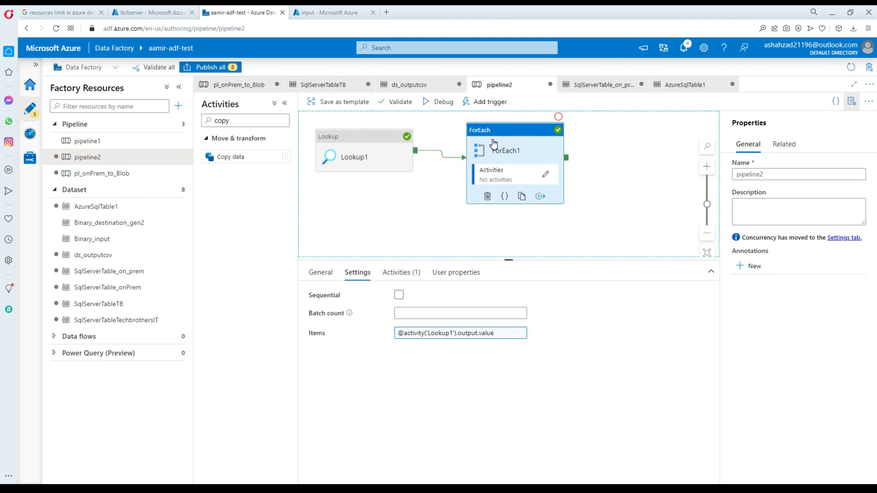
left_click(546, 174)
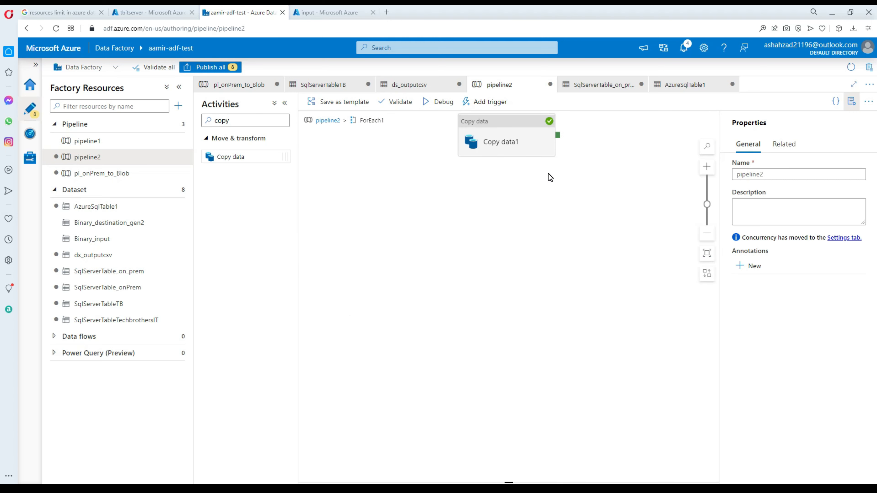
left_click(495, 124)
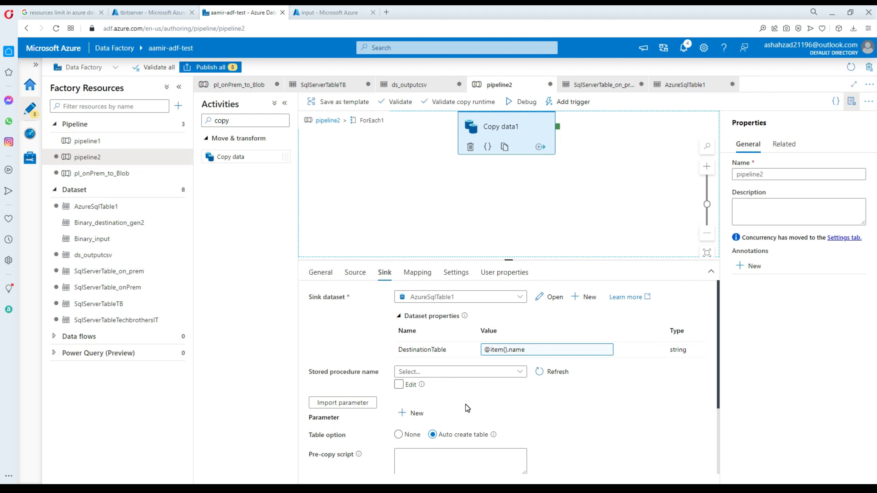
scroll(467, 408, "down", 3)
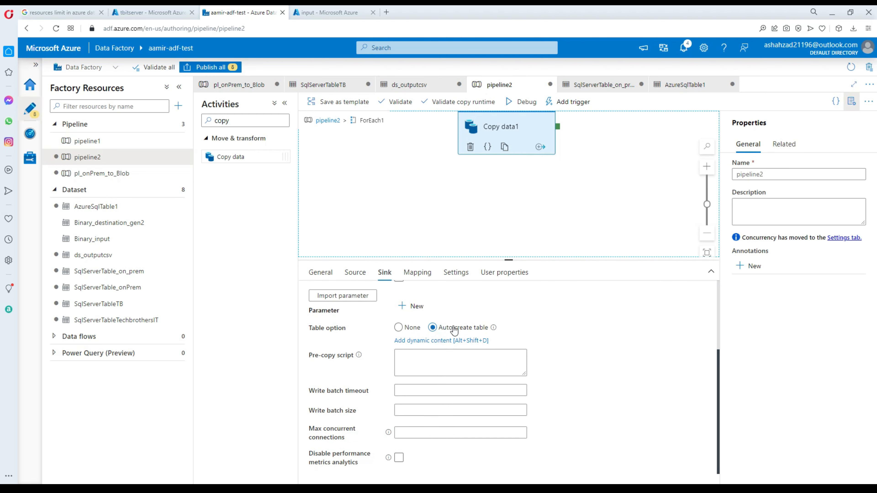
left_click(399, 328)
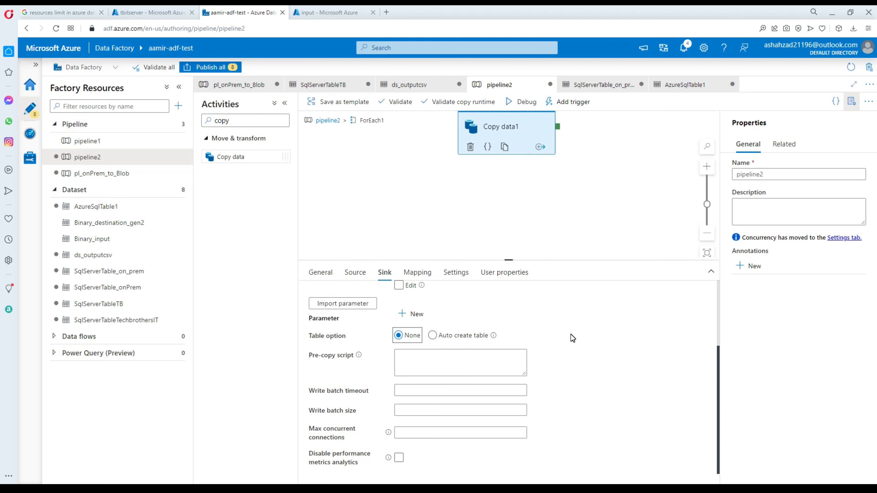
scroll(572, 337, "up", 3)
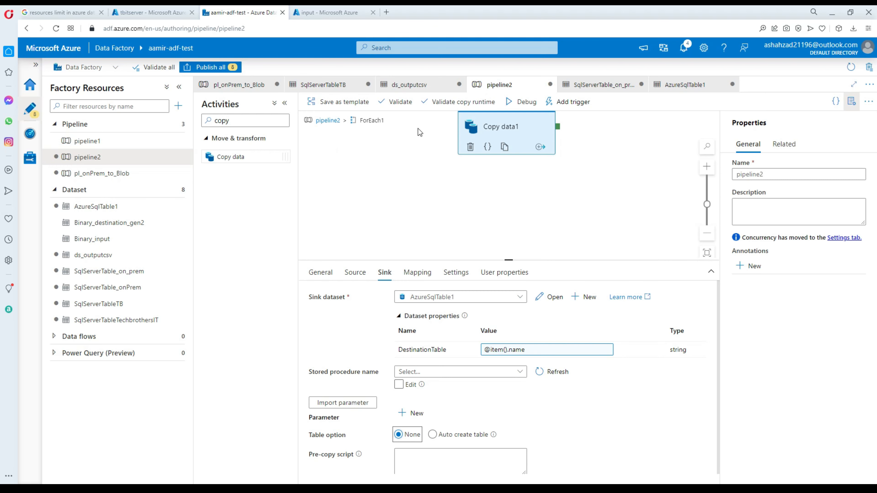
left_click(331, 124)
left_click(532, 145)
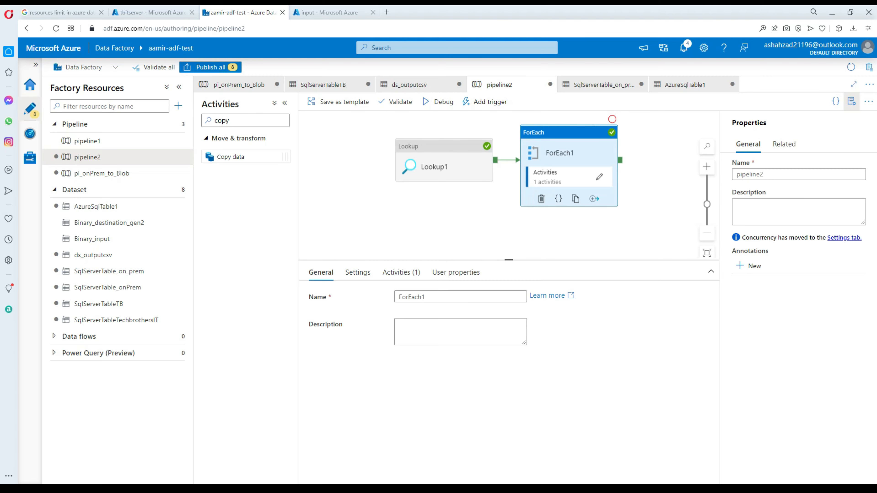
left_click(188, 488)
left_click_drag(360, 124, 177, 100)
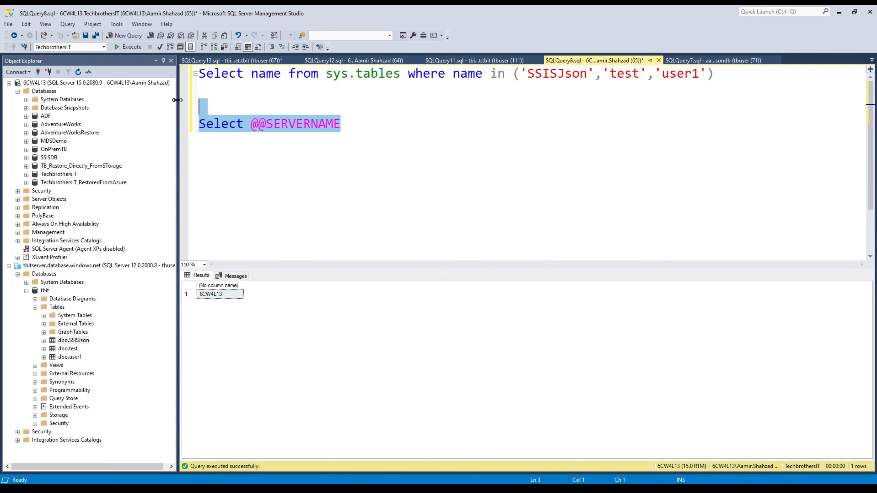
key("Delete")
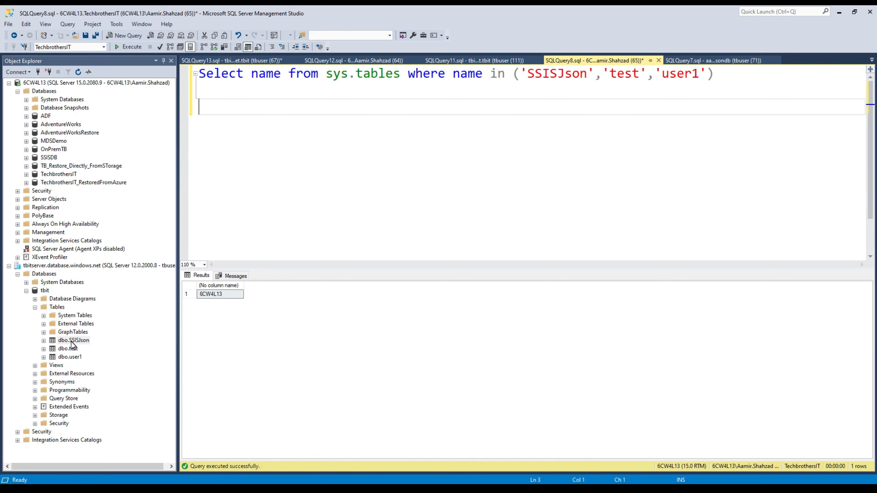
right_click(78, 340)
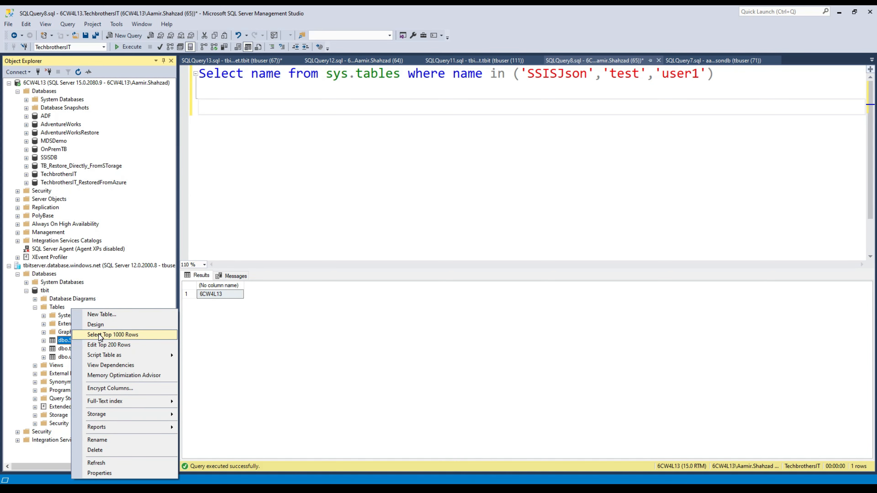
left_click(104, 335)
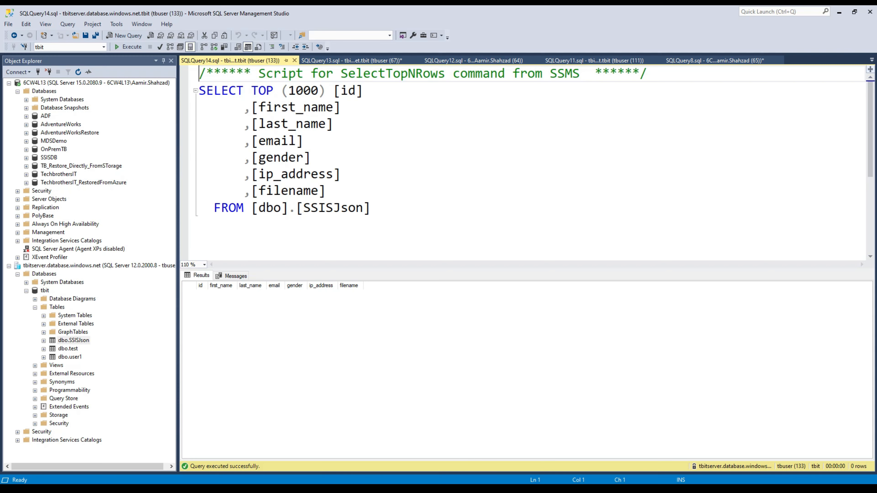
Debug-run pipeline2 and check Lookup1's input and ForEach1's input showing ItemsCount 3.
key("alt+Tab")
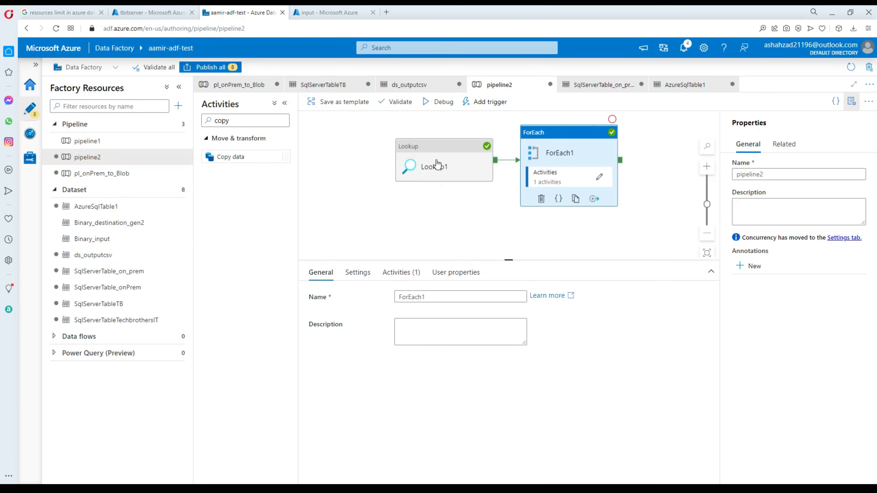
left_click(437, 103)
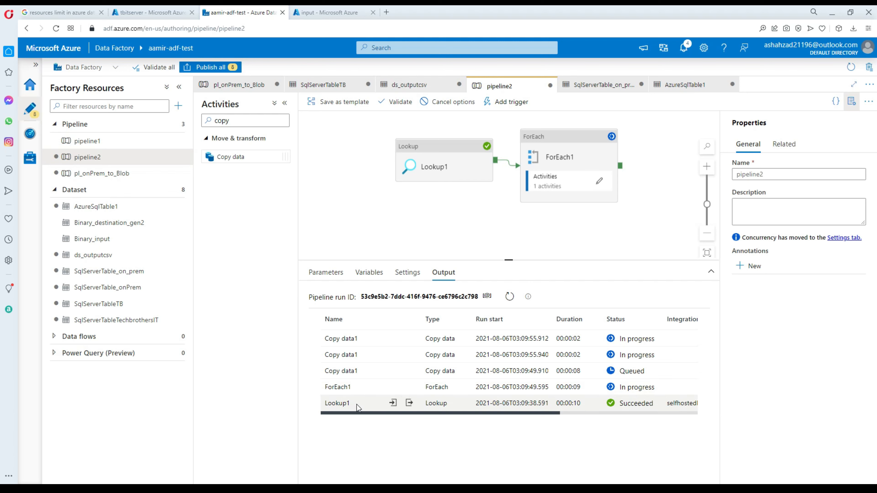
left_click(392, 403)
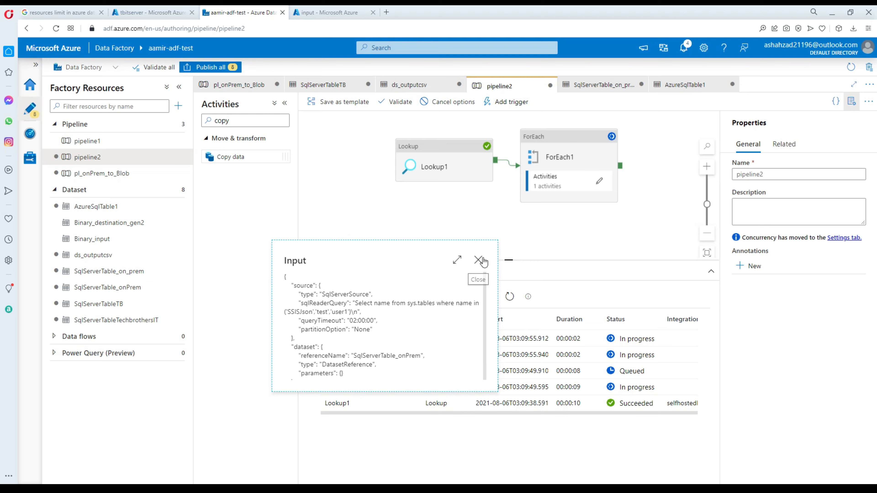
left_click(479, 259)
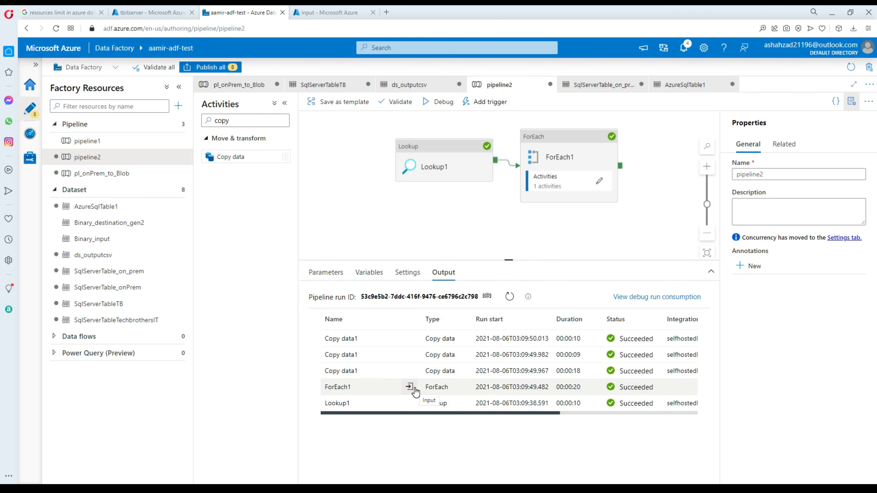
left_click(411, 388)
left_click_drag(361, 270, 304, 274)
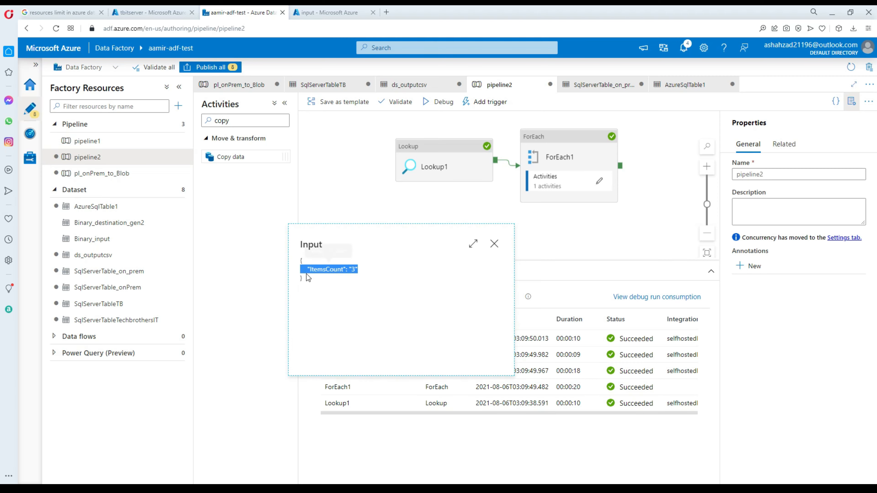
left_click(312, 277)
left_click(493, 245)
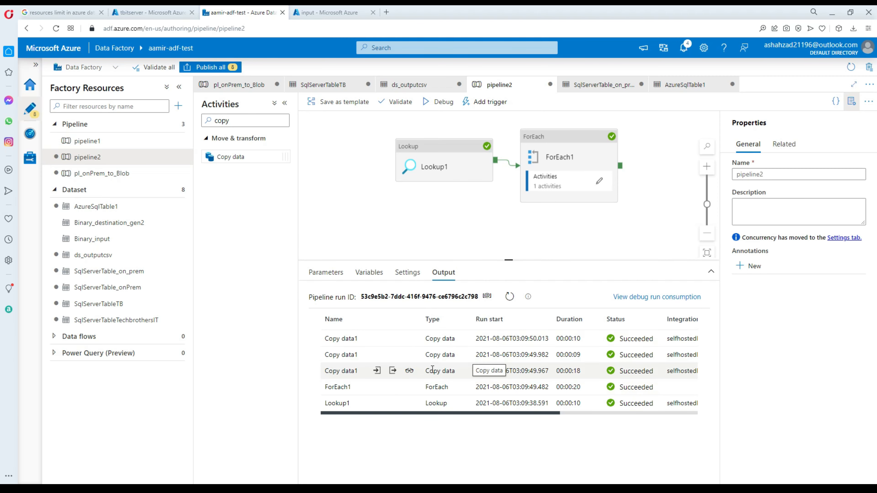
Review the copy details of two Copy data1 runs.
left_click(410, 371)
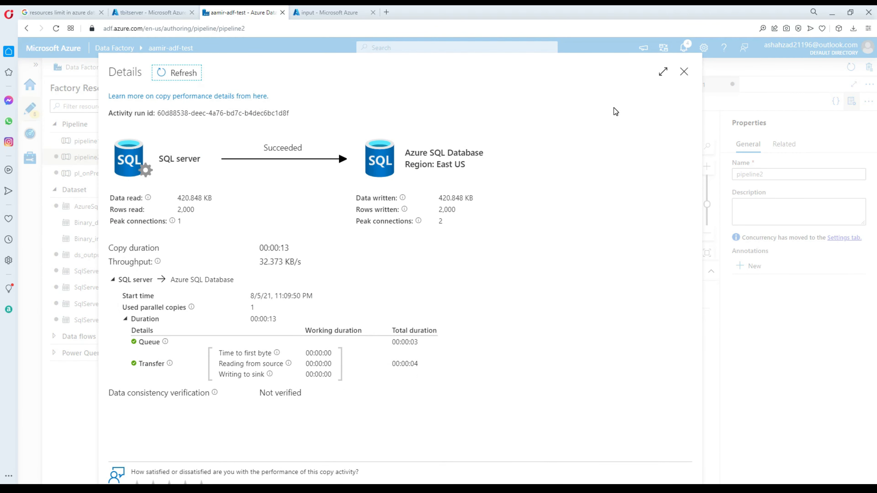
left_click(683, 73)
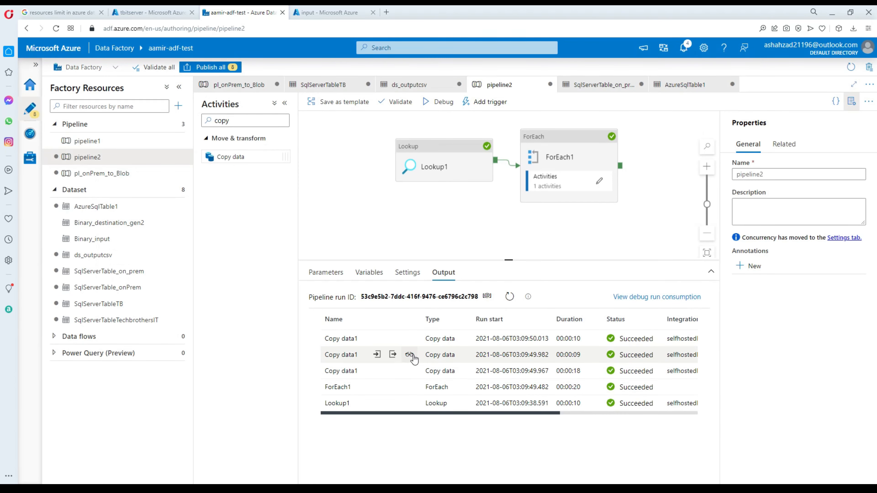
left_click(410, 355)
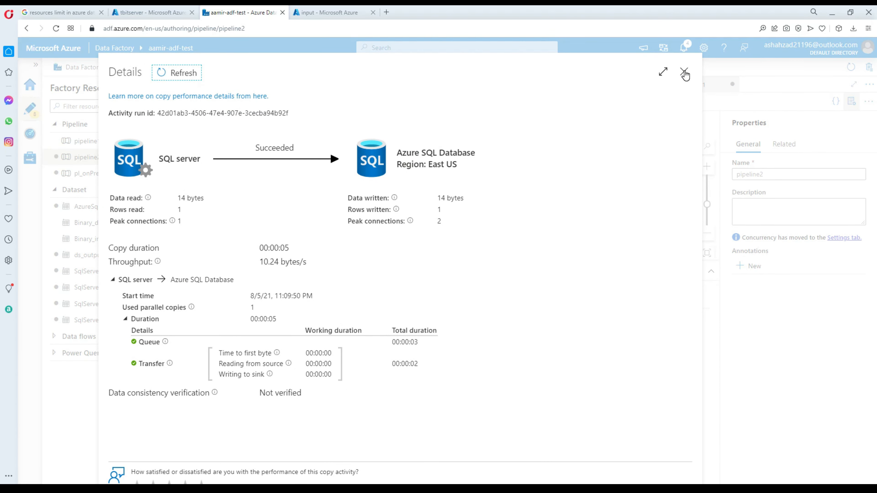
left_click(681, 75)
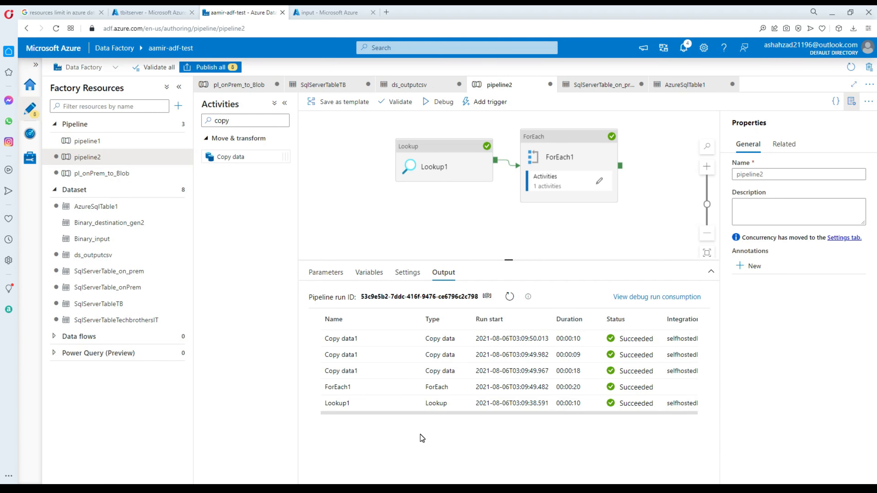
mouse_move(388, 379)
Re-execute the SSISJson Top 1000 query and scroll the 1,000 returned rows.
key("alt+Tab")
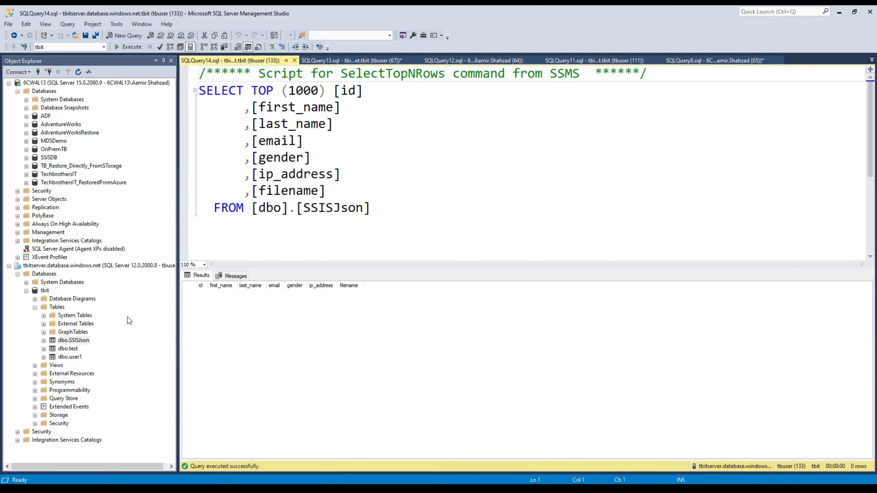
left_click(383, 164)
left_click(127, 47)
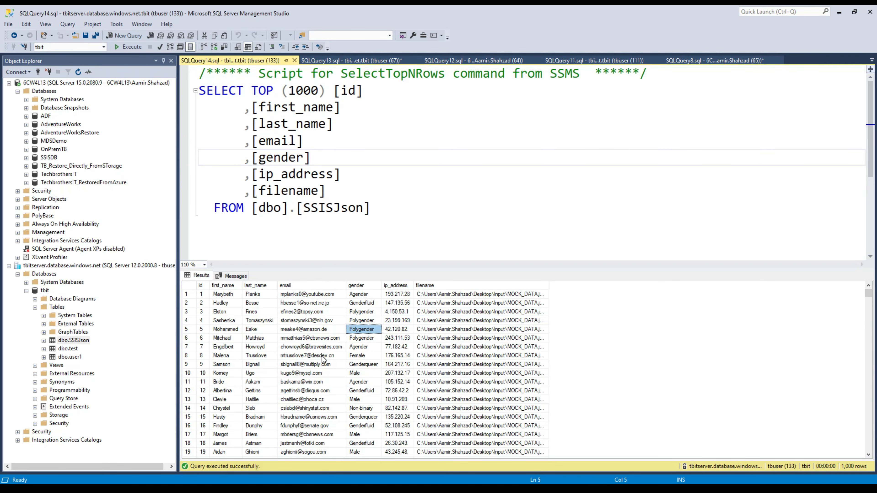
left_click(324, 369)
scroll(324, 369, "down", 9)
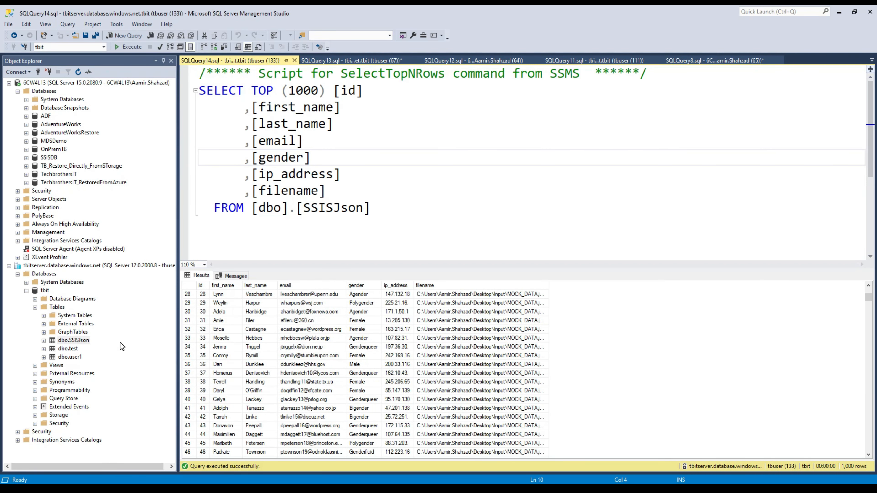